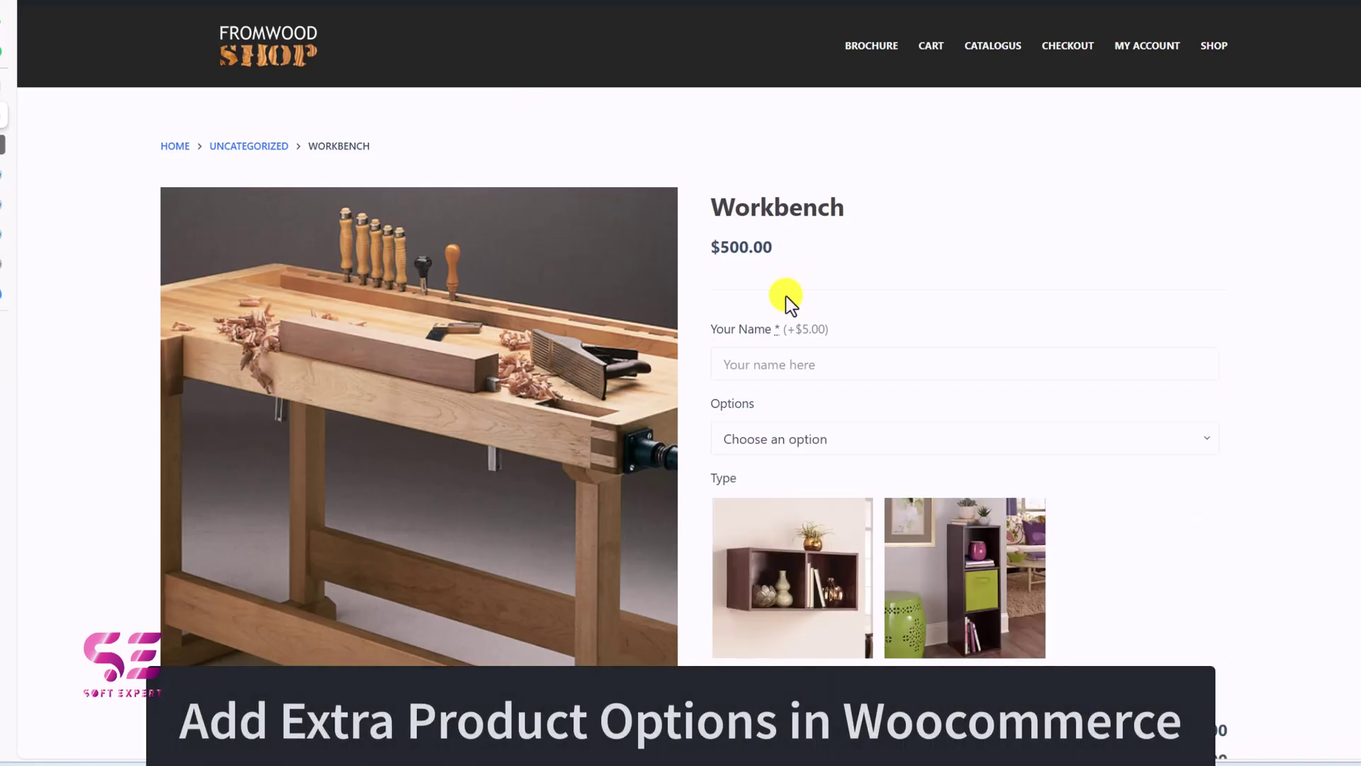
# - Advance the Cubicle Closet form to Dimensions and settle on 32 cm depth after trying 24 and 47 cm
pyautogui.scroll(-1, 790, 301)
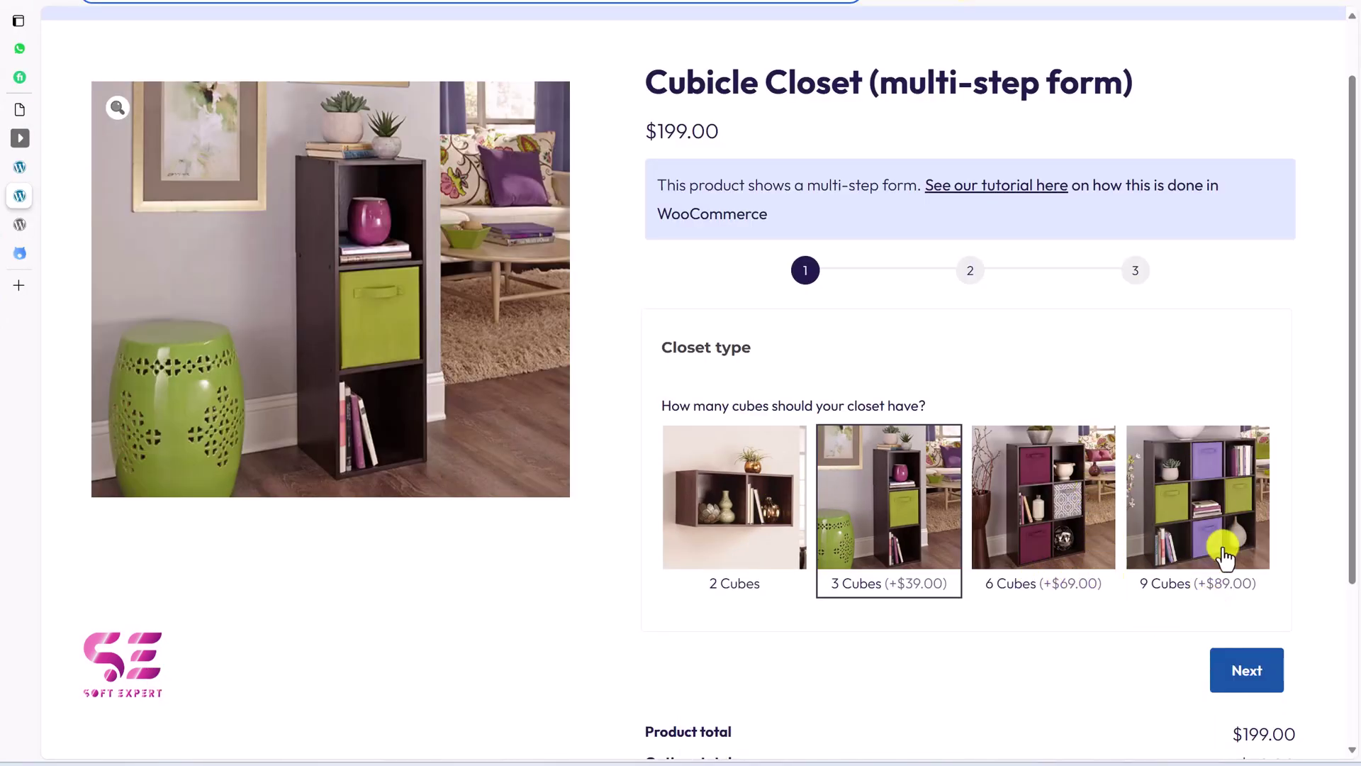
pyautogui.click(1263, 674)
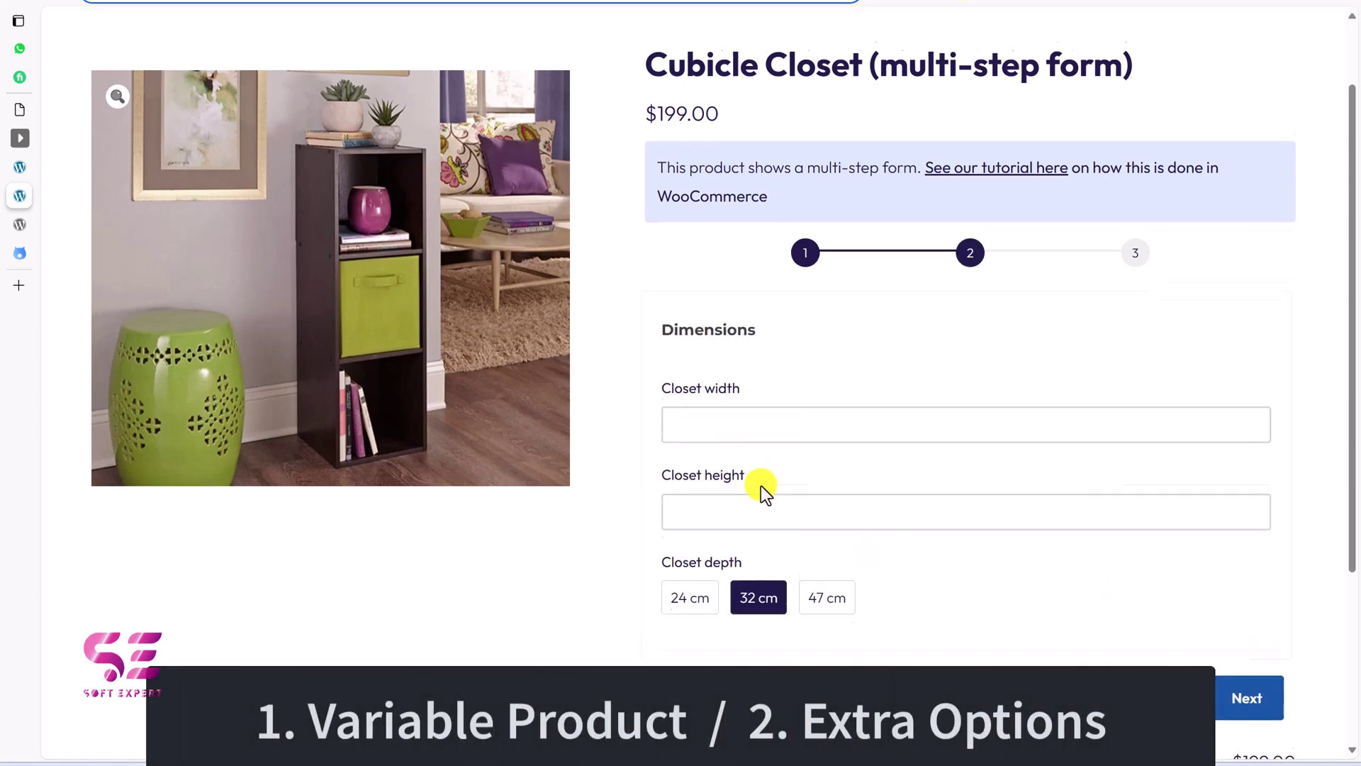
pyautogui.click(691, 378)
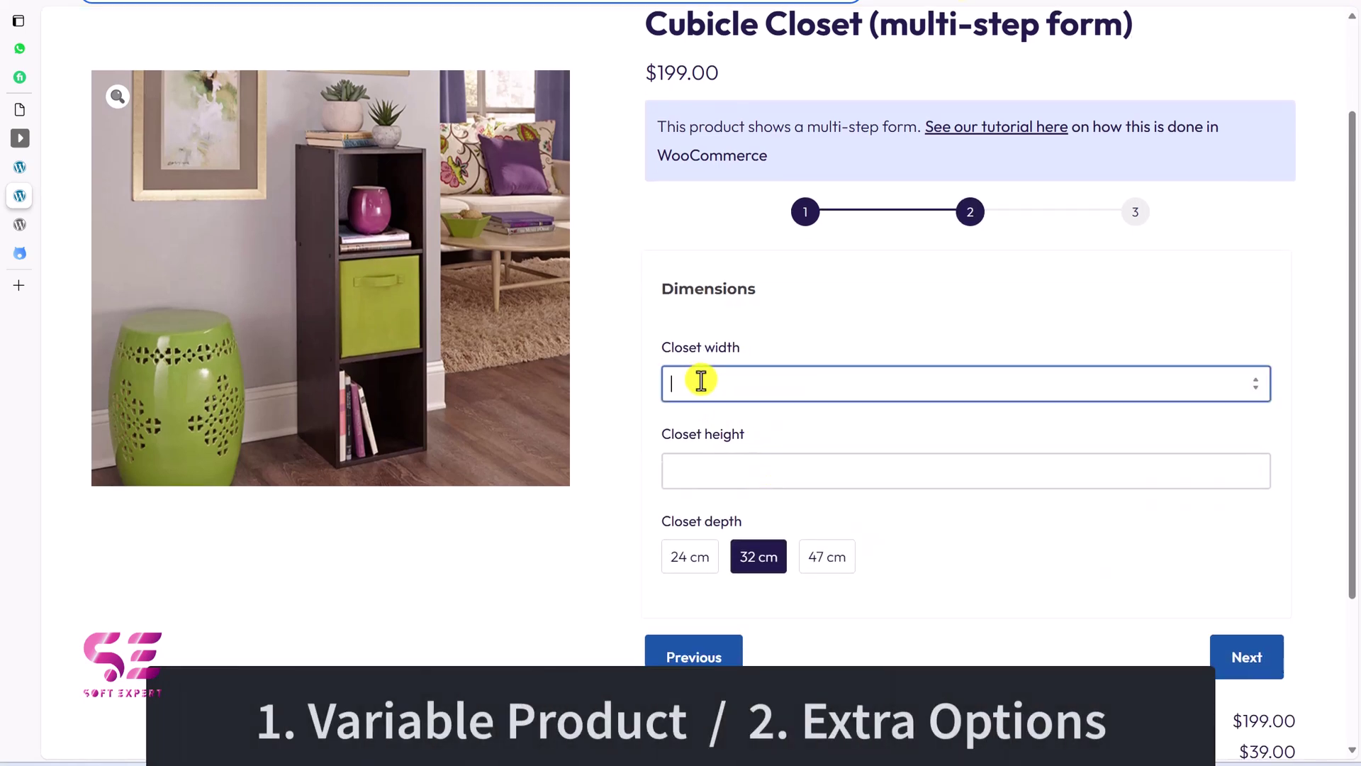
pyautogui.click(691, 473)
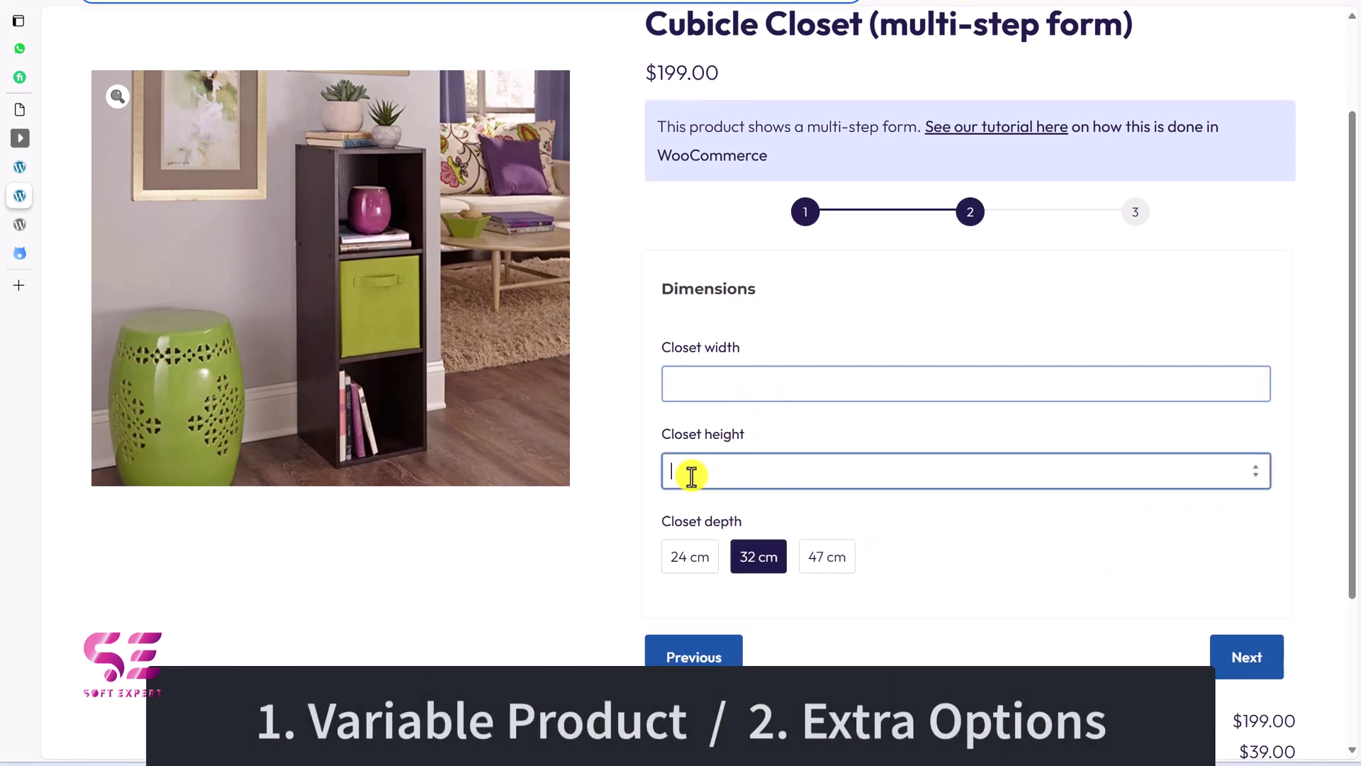
pyautogui.click(686, 557)
pyautogui.click(816, 556)
pyautogui.click(771, 560)
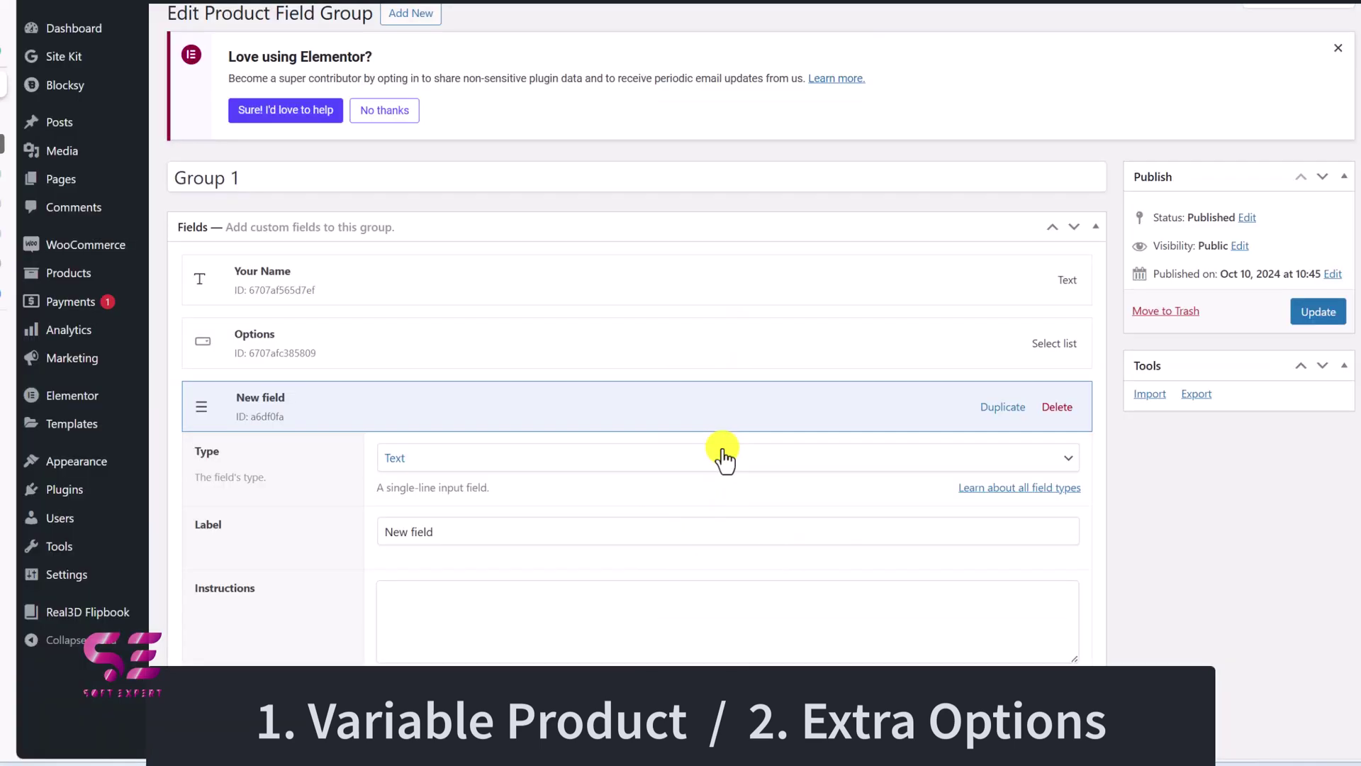
# - Browse the list of field types and type 'wi'
pyautogui.scroll(-5, 724, 458)
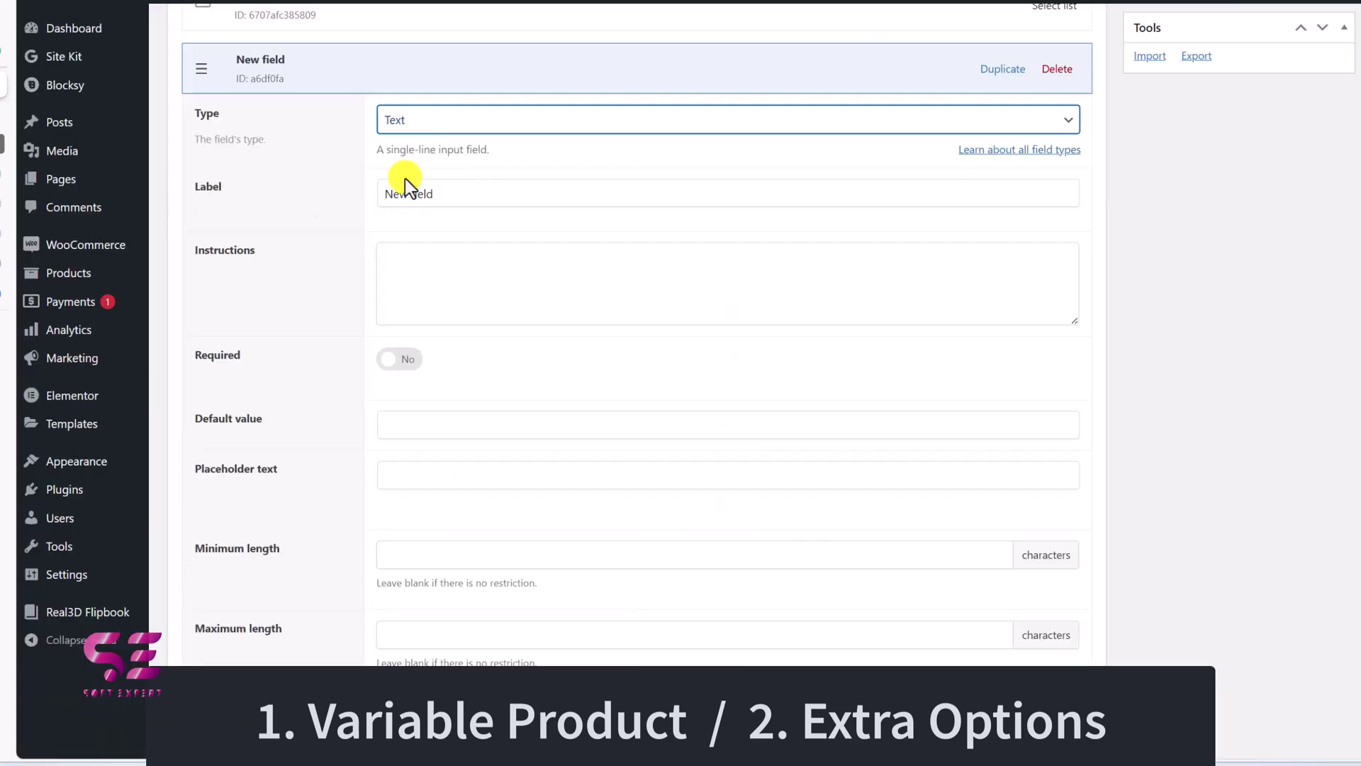
pyautogui.click(431, 131)
pyautogui.scroll(-2, 458, 301)
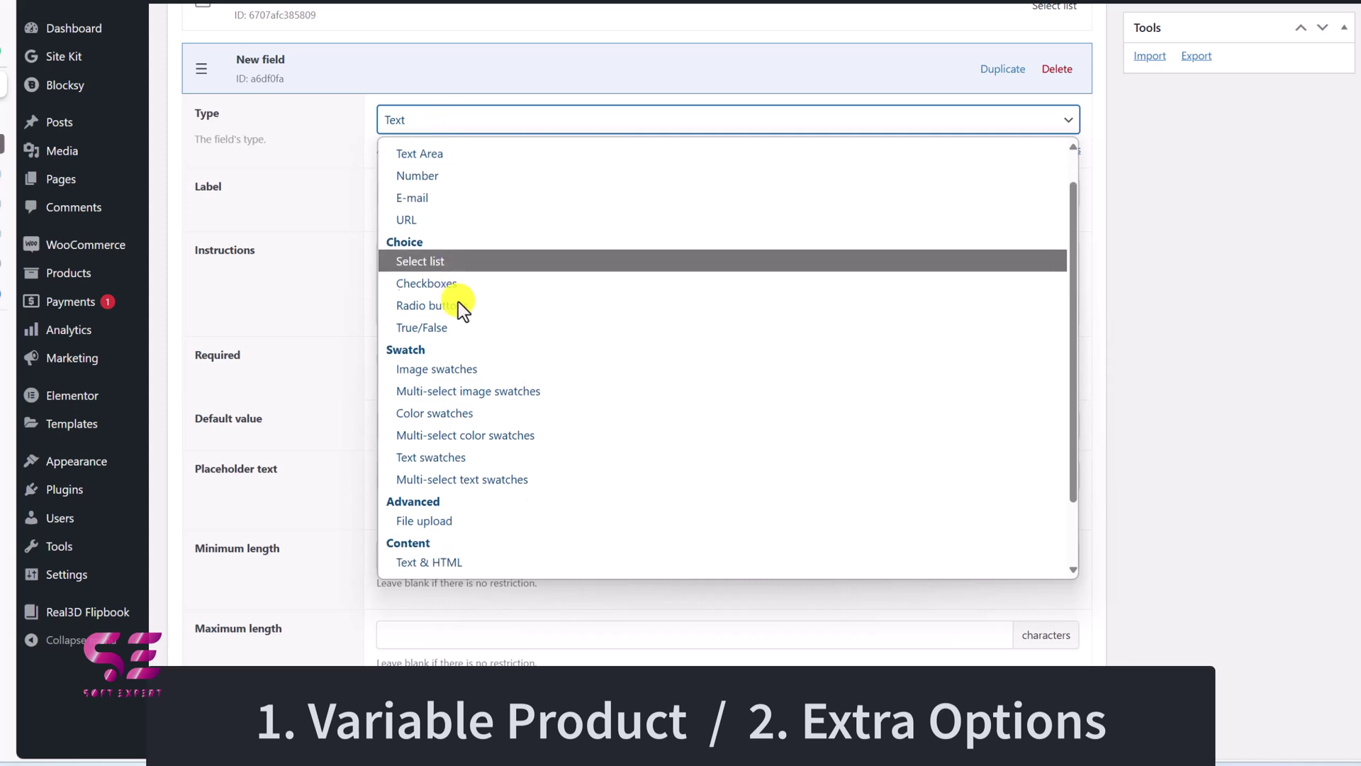
pyautogui.scroll(-1, 479, 356)
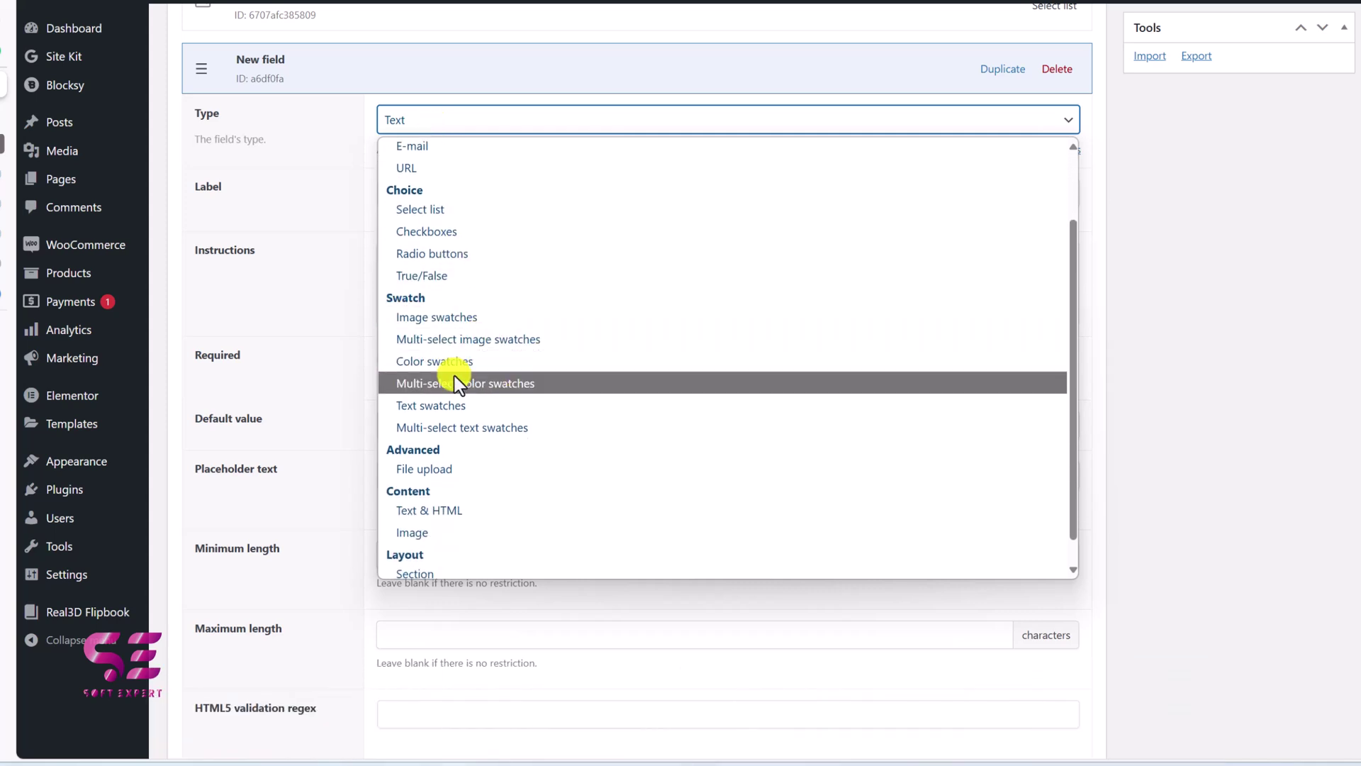
pyautogui.scroll(1, 474, 439)
pyautogui.scroll(-1, 473, 439)
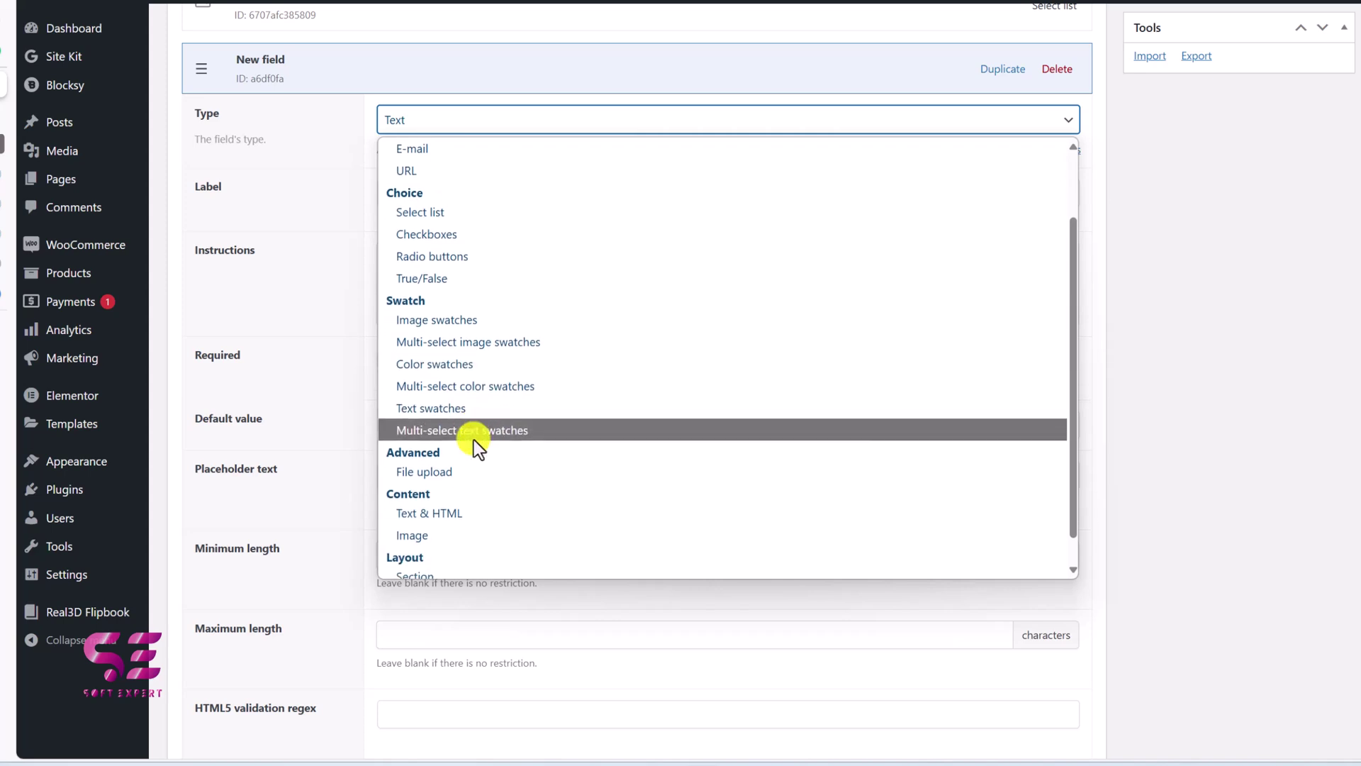
pyautogui.write('wi')
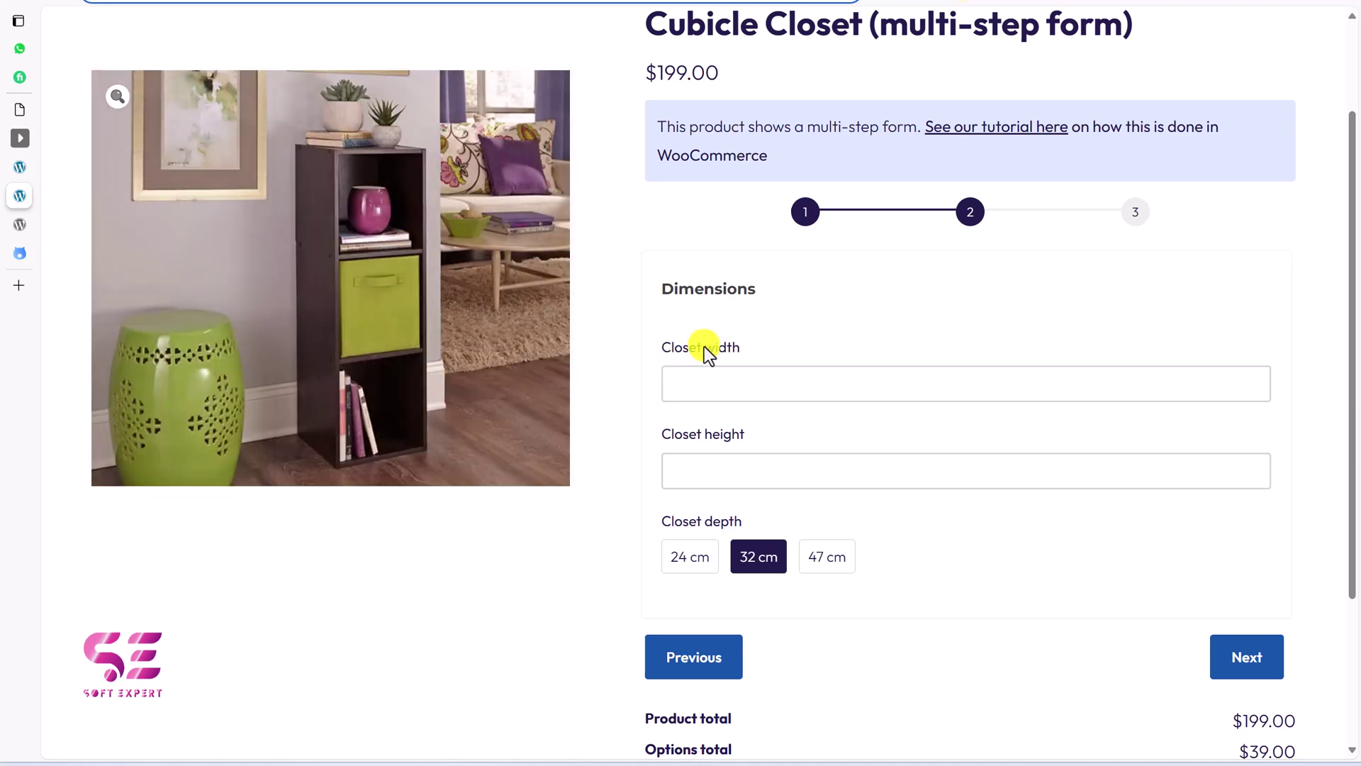
pyautogui.click(1246, 657)
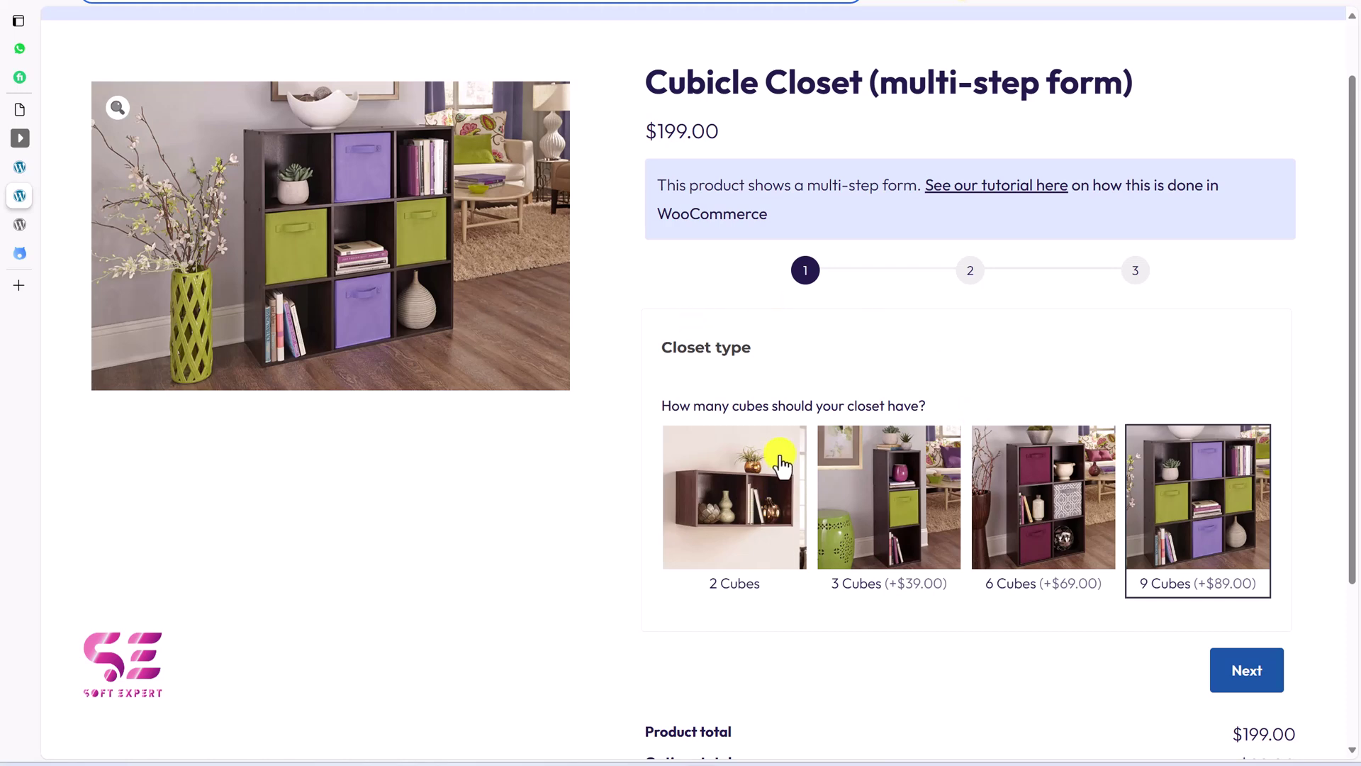
pyautogui.click(860, 523)
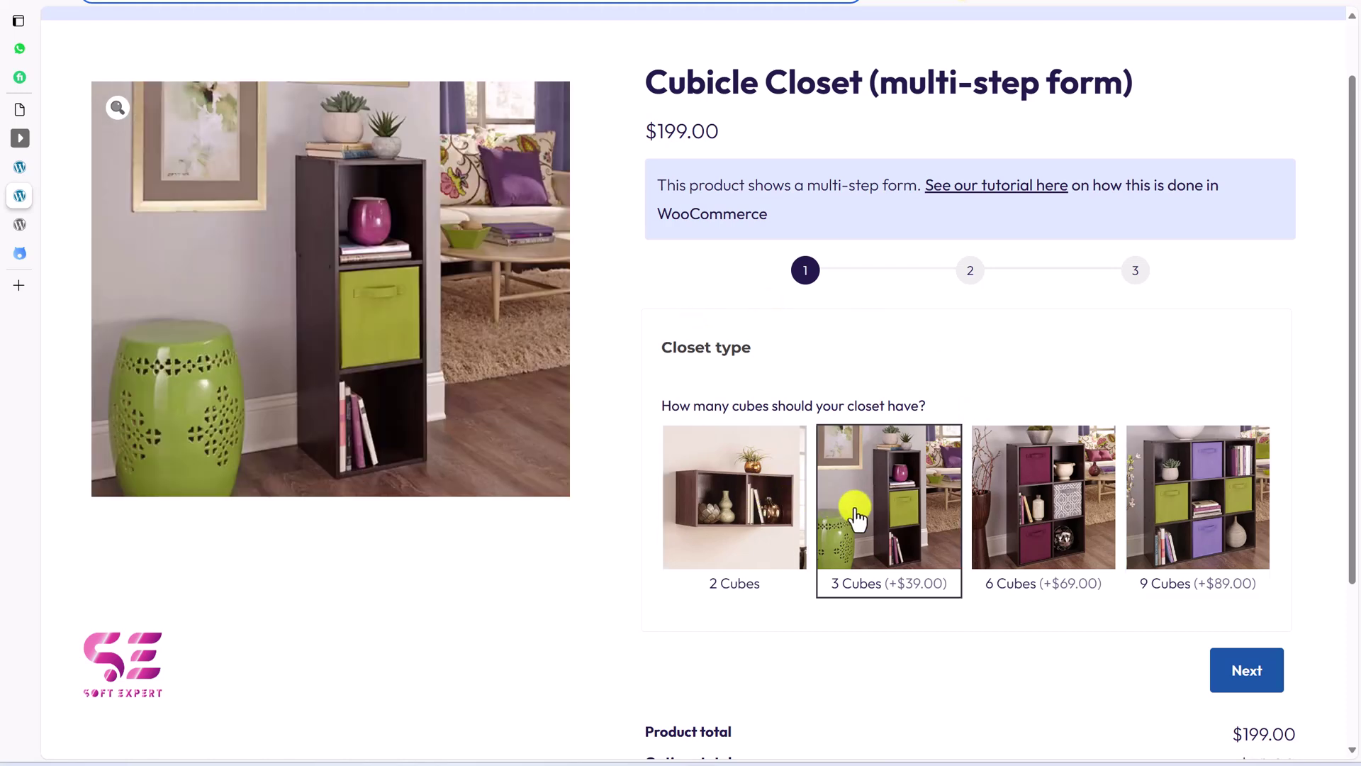
pyautogui.click(981, 482)
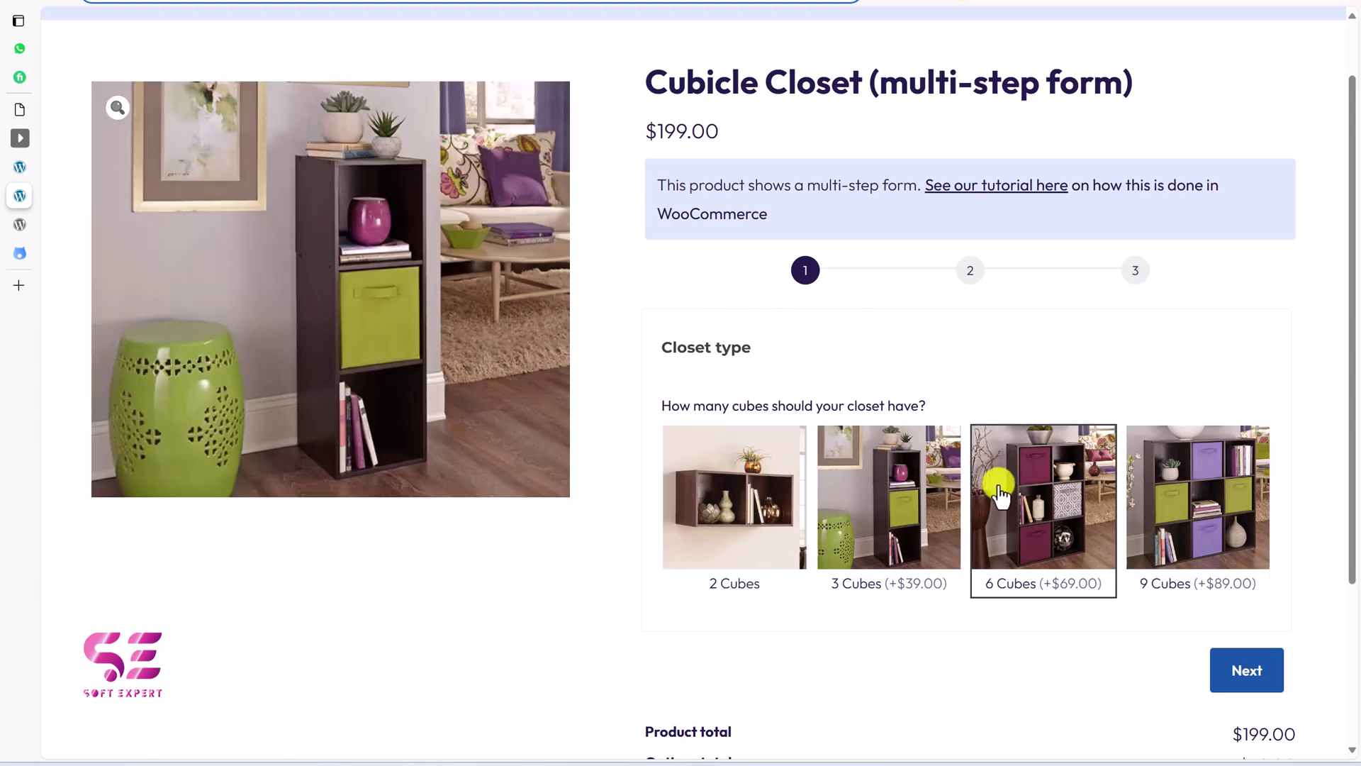
pyautogui.press('Right')
pyautogui.click(910, 494)
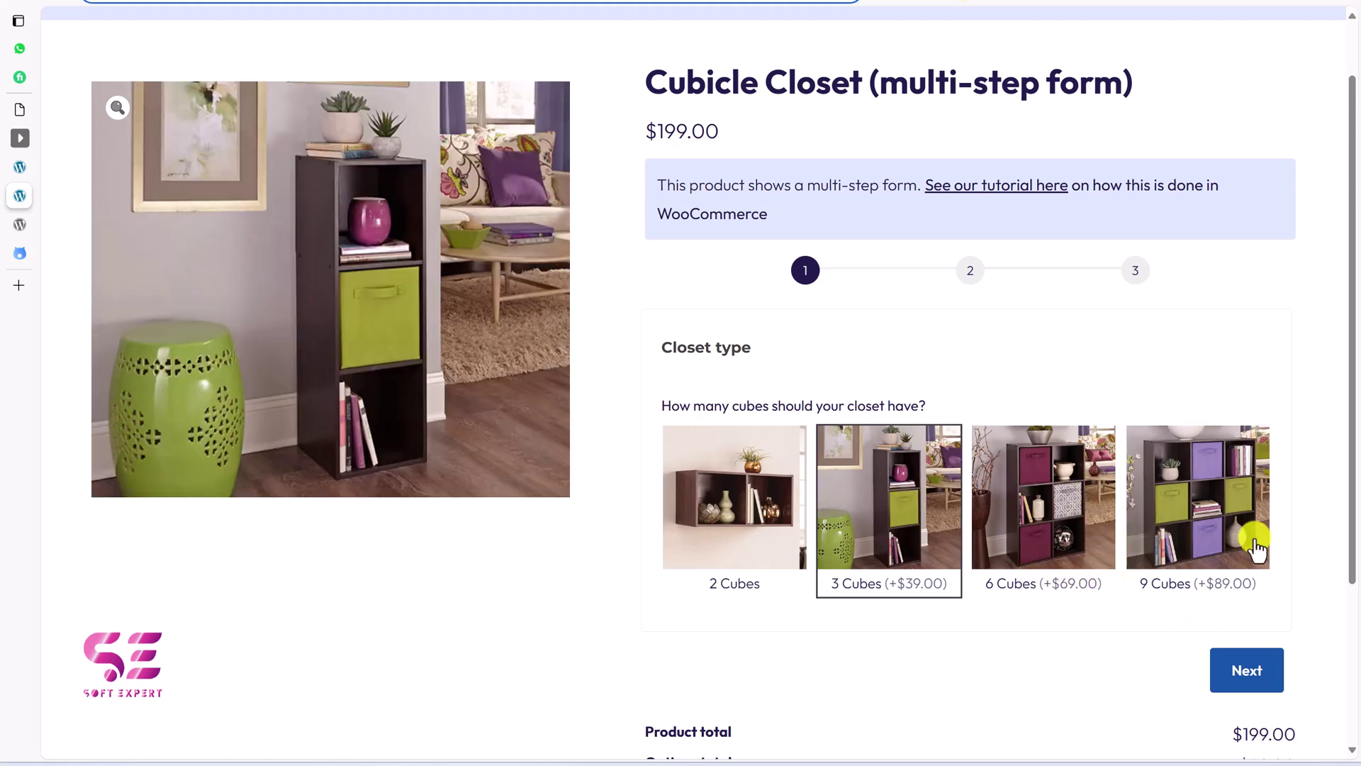
pyautogui.click(1221, 660)
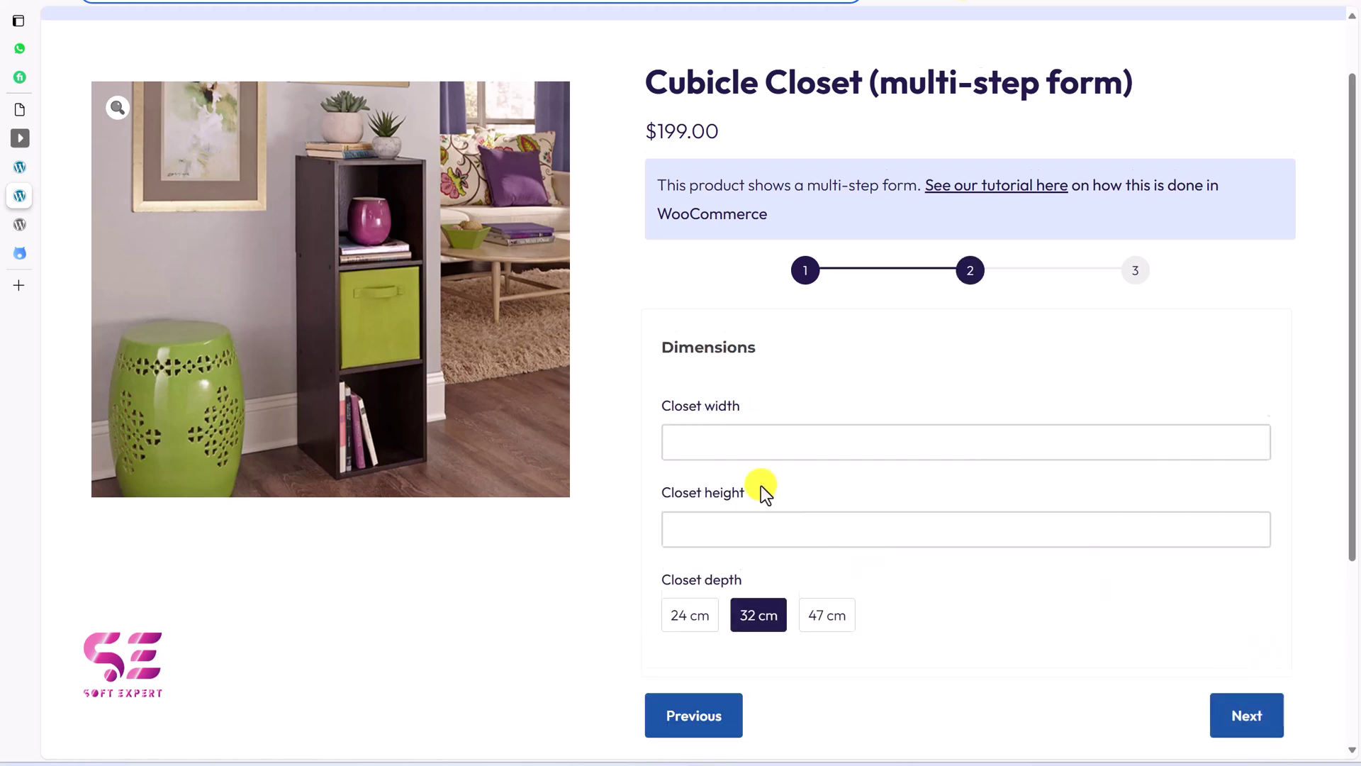
pyautogui.scroll(-1, 760, 486)
pyautogui.click(695, 383)
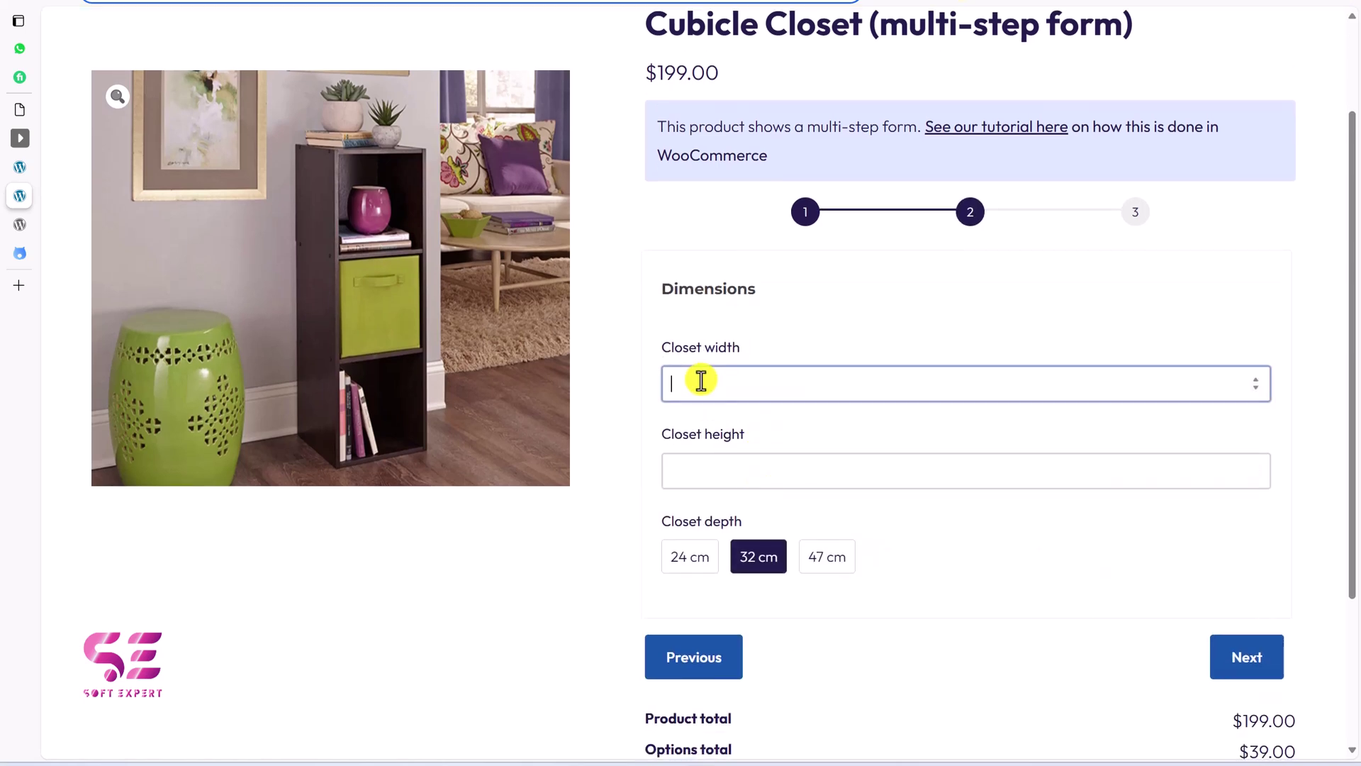
pyautogui.click(693, 473)
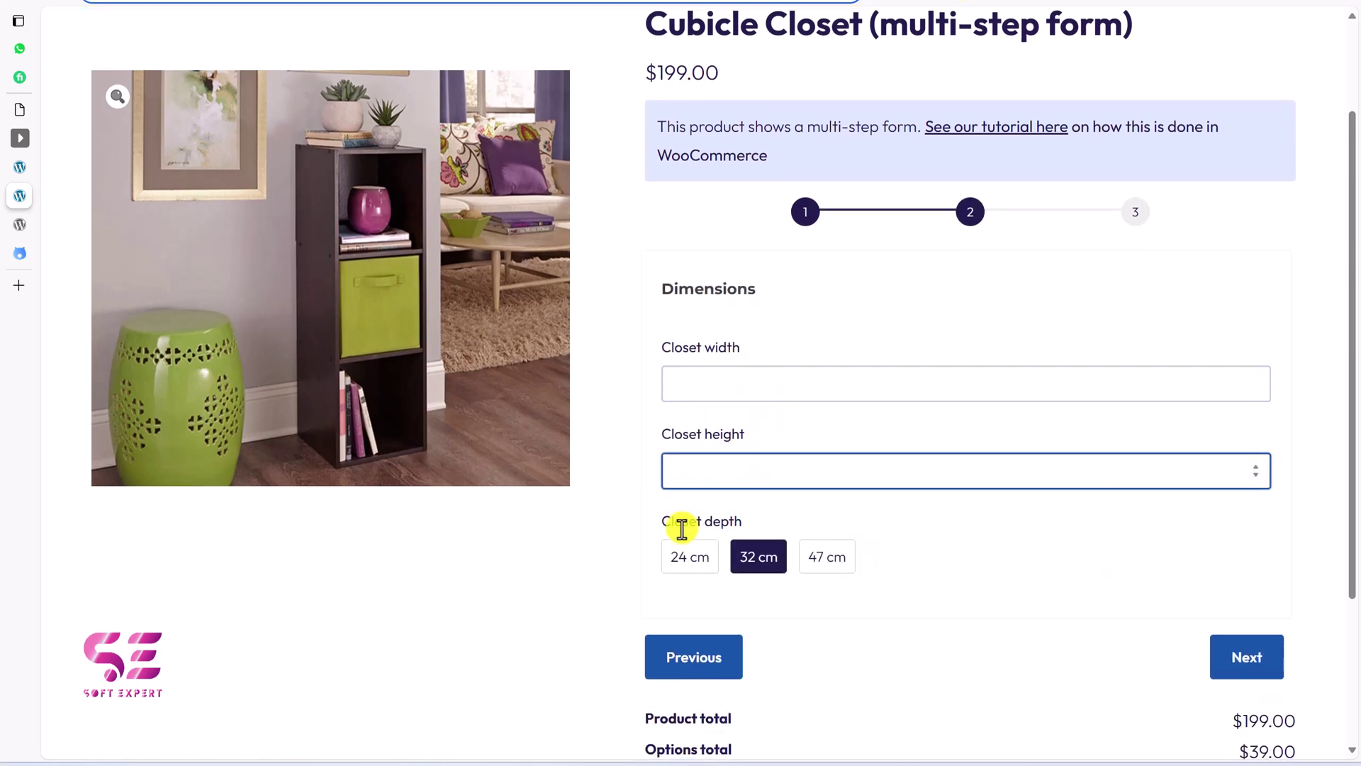
pyautogui.click(687, 557)
pyautogui.click(840, 558)
pyautogui.click(773, 565)
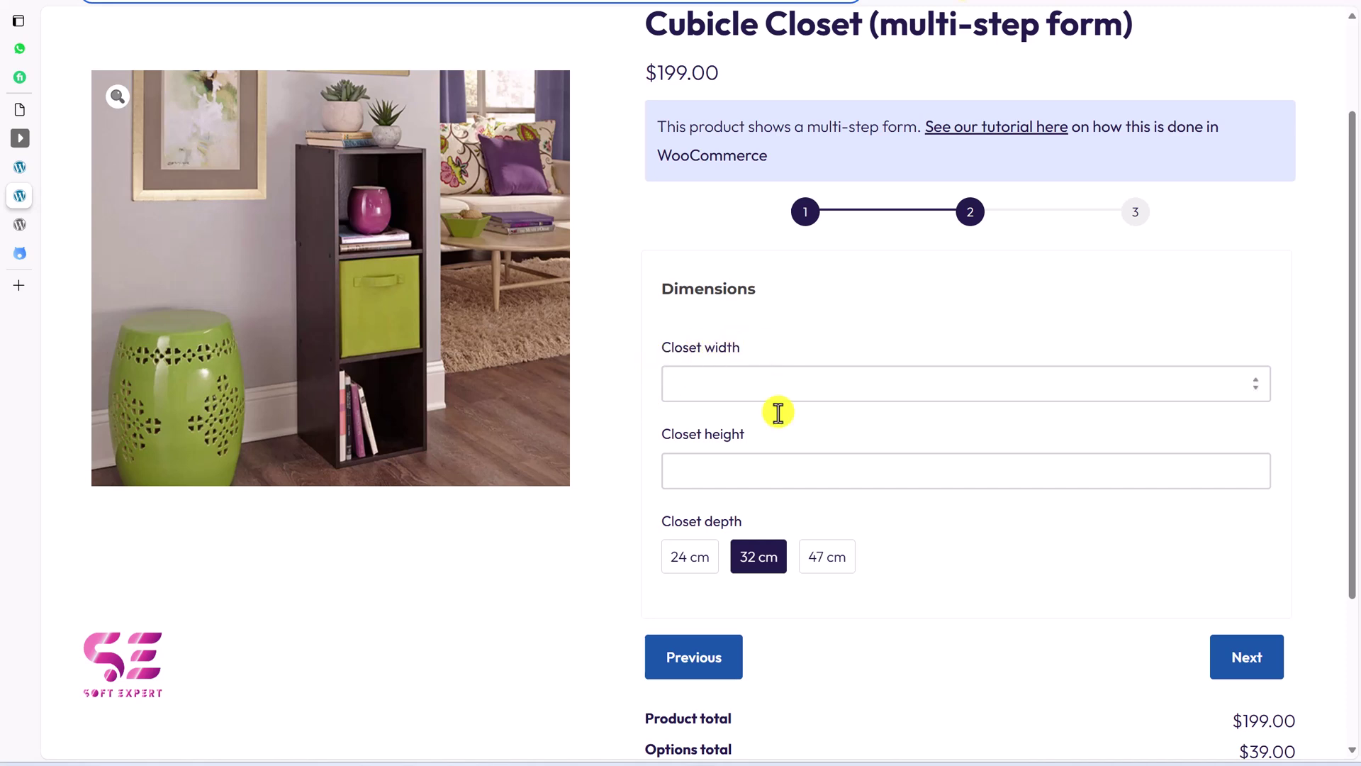
# - Move the closet form to the Colors step and pick a White frame with Gray shelves
pyautogui.click(1231, 654)
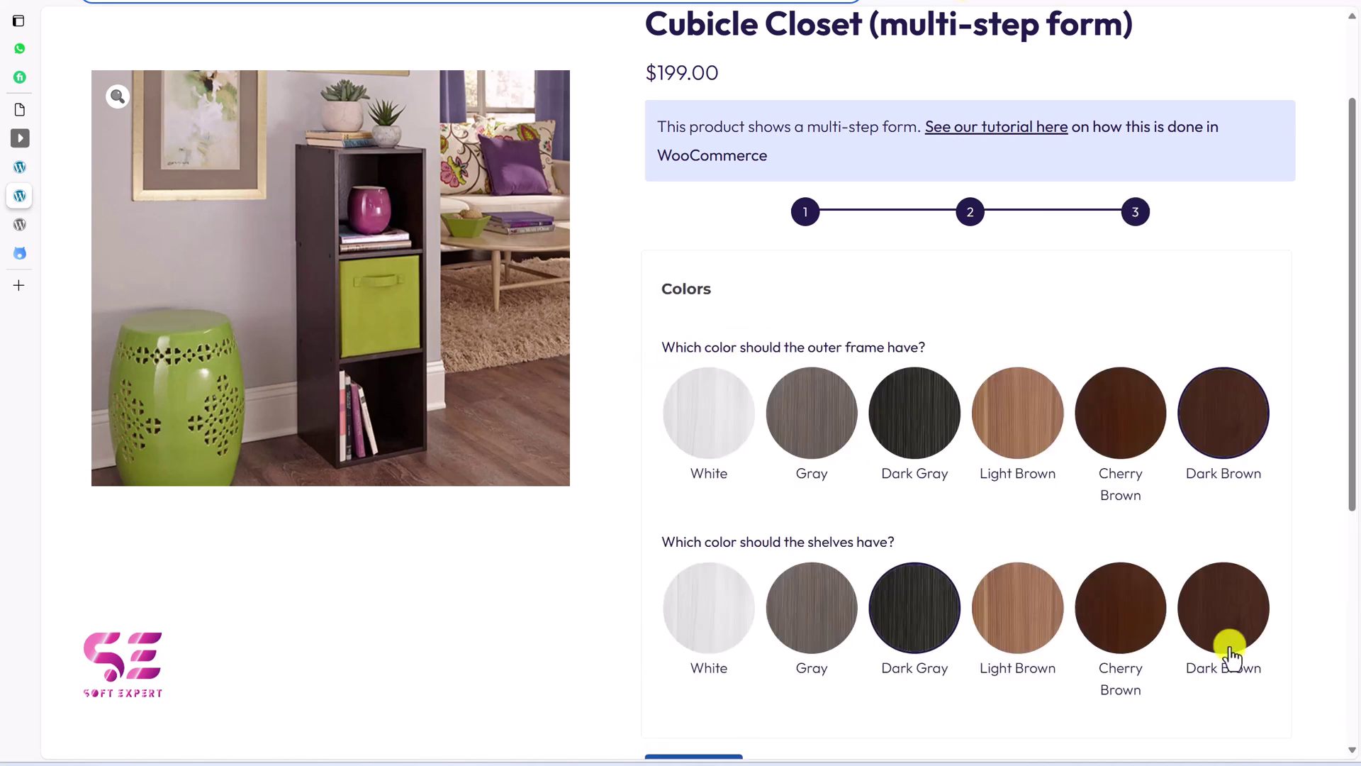
pyautogui.click(715, 423)
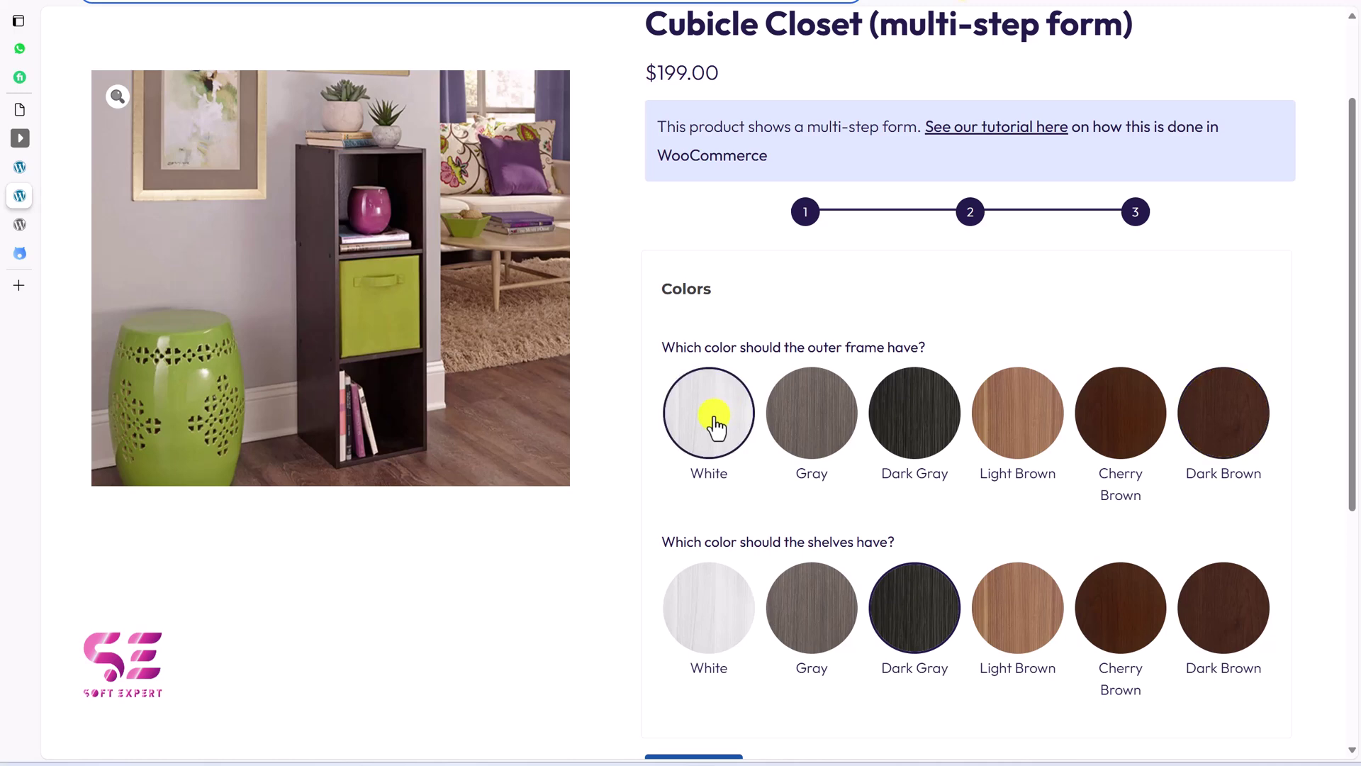
pyautogui.click(825, 642)
pyautogui.scroll(-4, 803, 547)
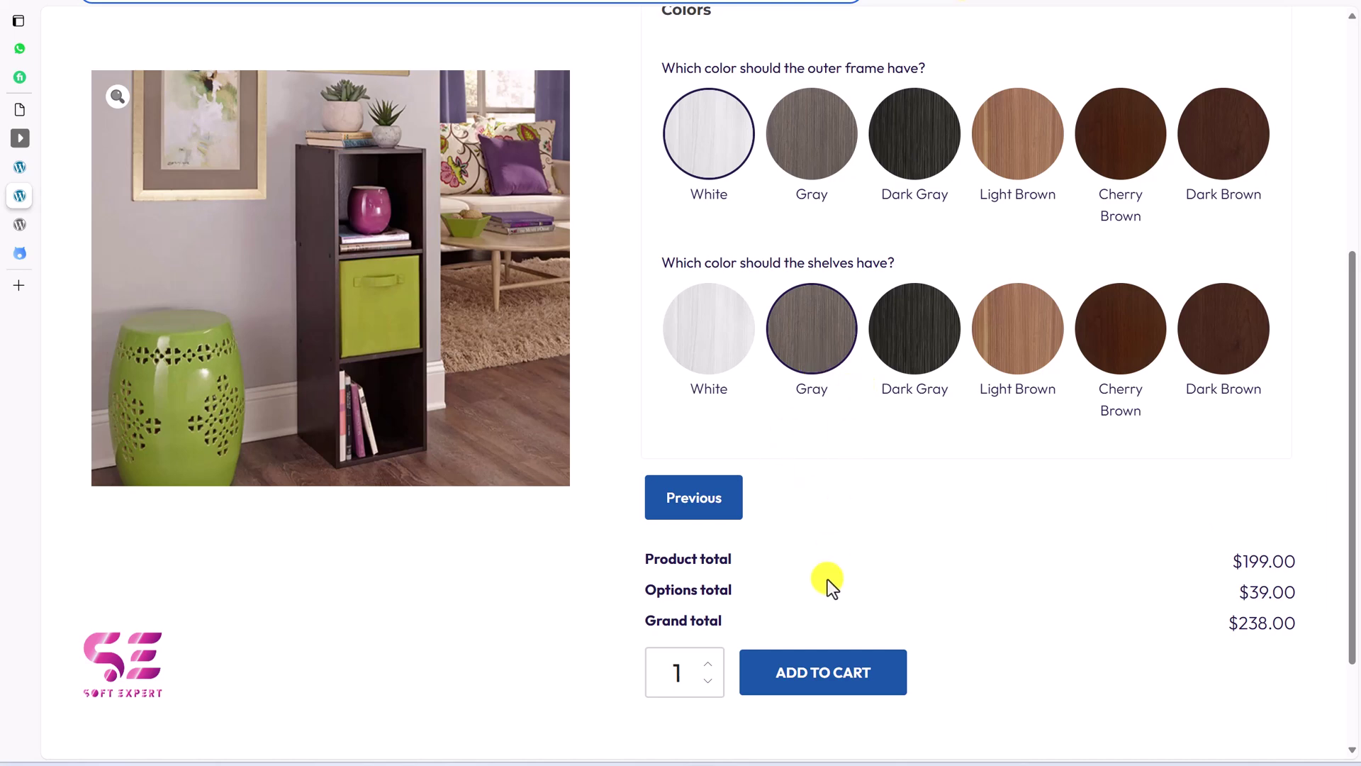
# - Add the closet to the cart, check the $238.00 cart, and return to the shop listing
pyautogui.click(812, 672)
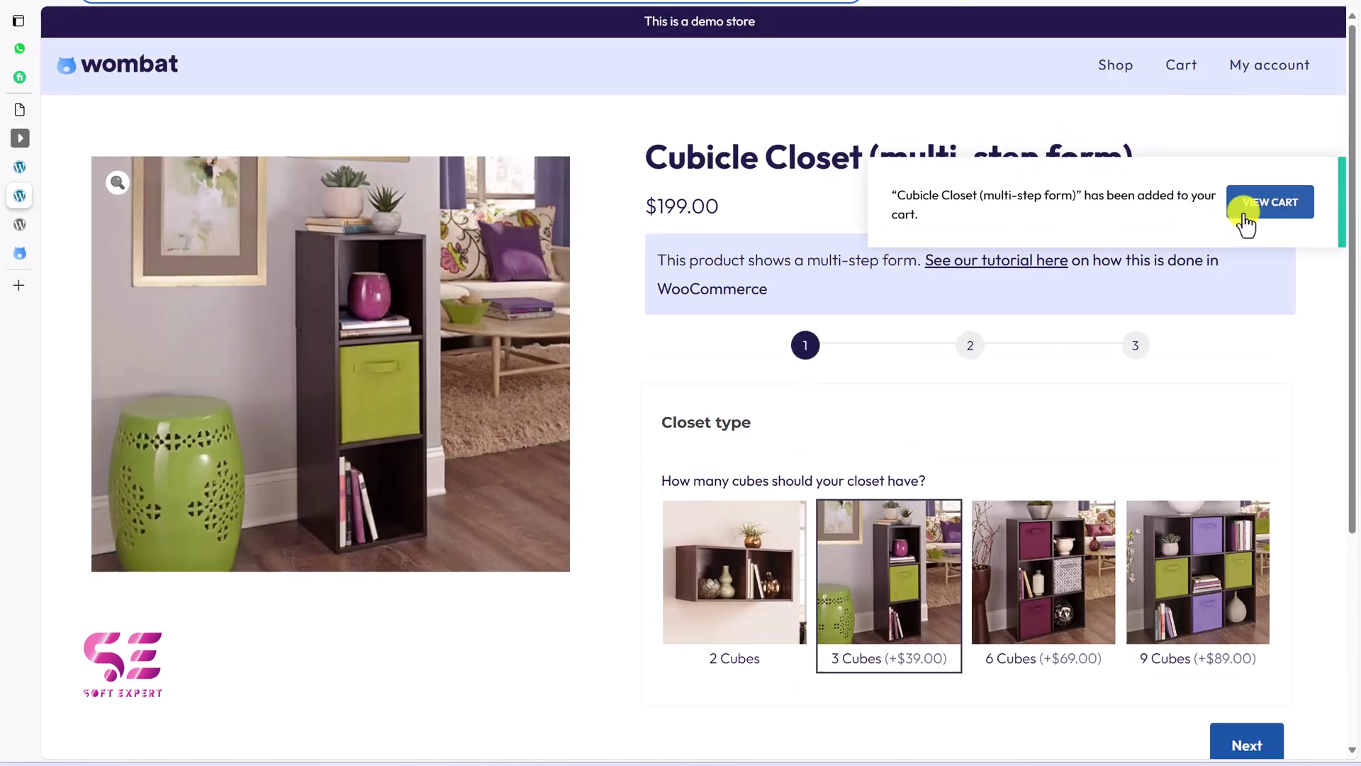
pyautogui.click(1266, 206)
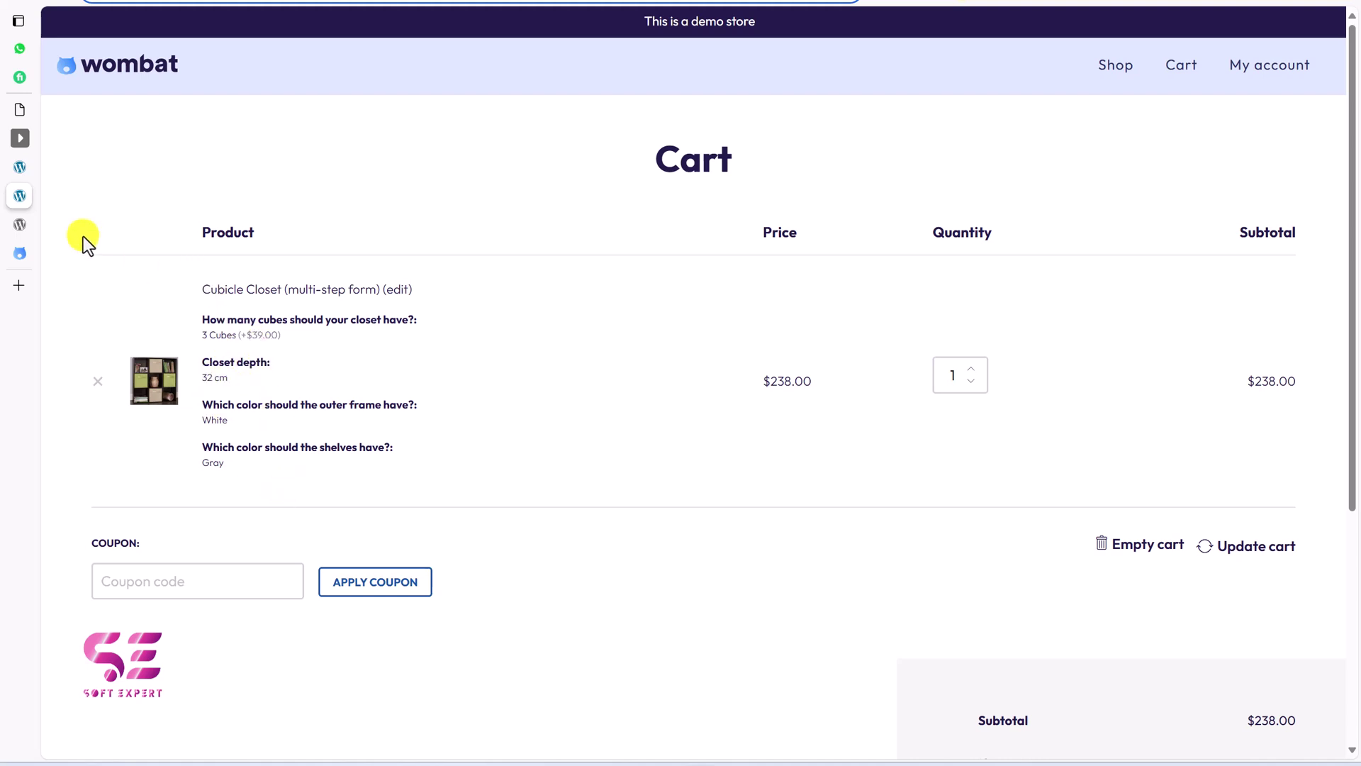
pyautogui.click(19, 167)
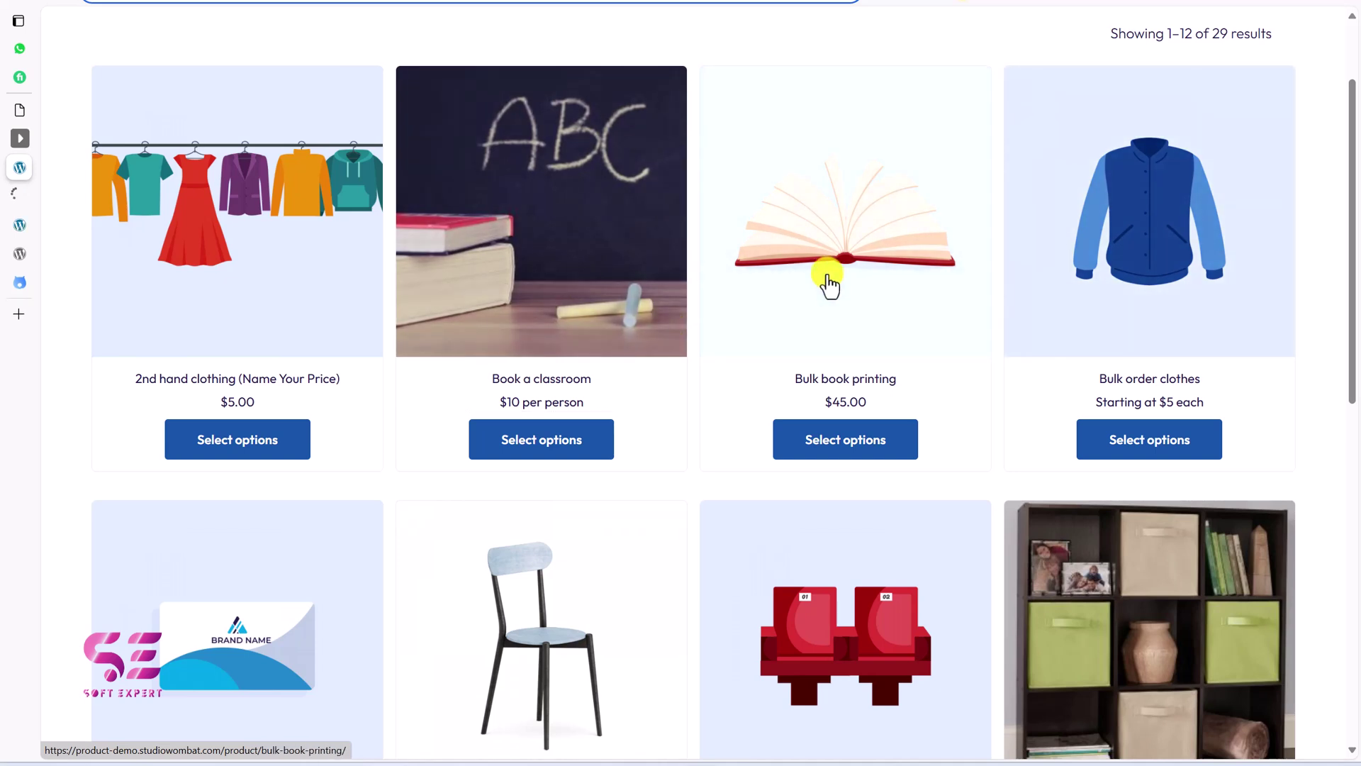
# - Open the Book a classroom product and enter a student's first and last name
pyautogui.click(590, 344)
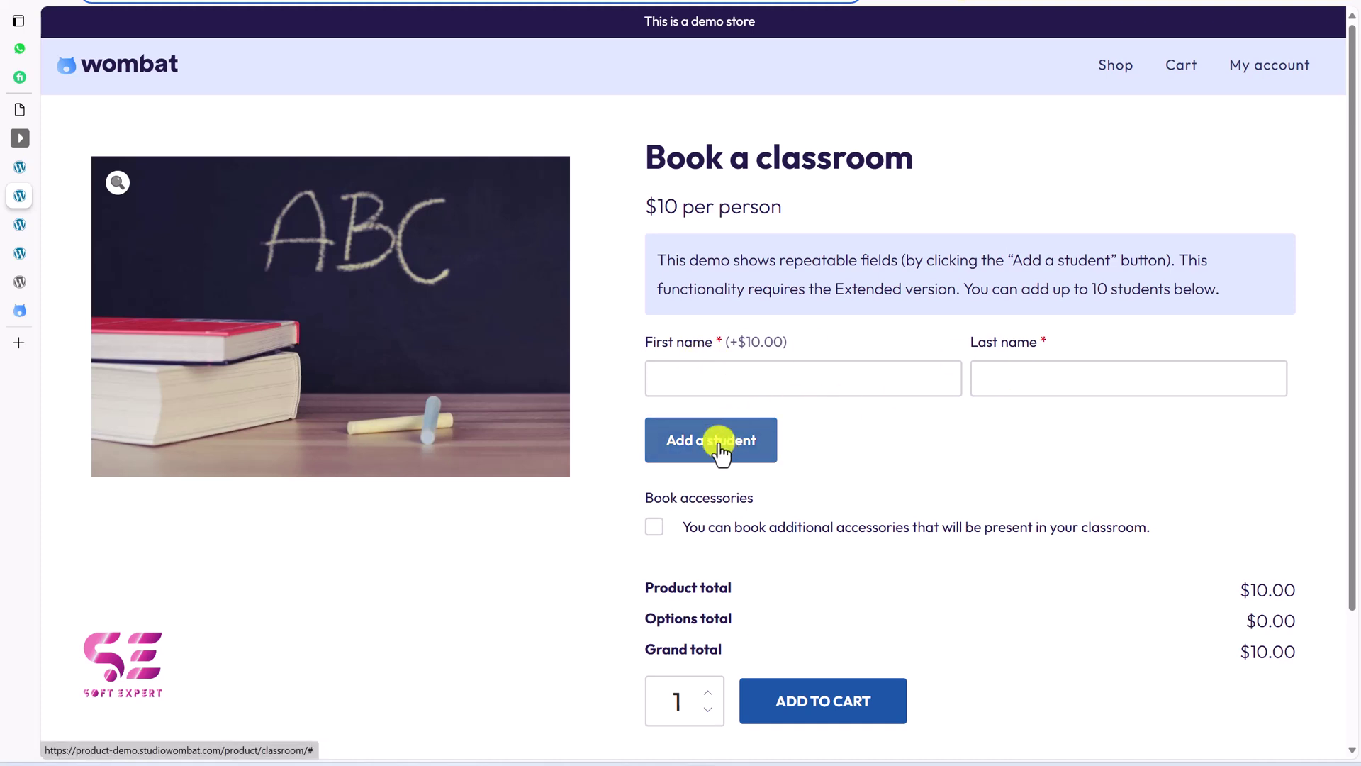
pyautogui.click(717, 381)
pyautogui.write('S')
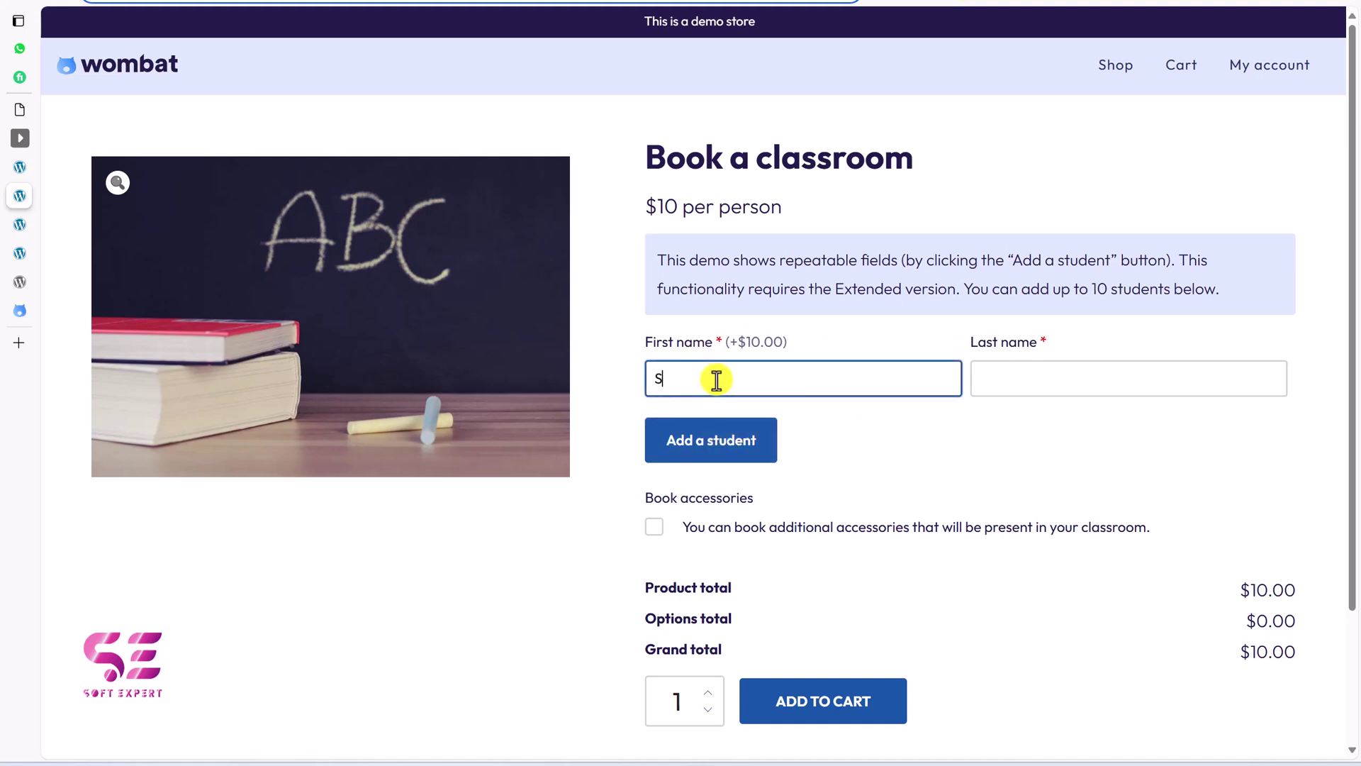
pyautogui.write('oft')
pyautogui.press('Tab')
pyautogui.write('expert')
# - Add a second student, remove it again, and briefly select the product title text
pyautogui.click(723, 434)
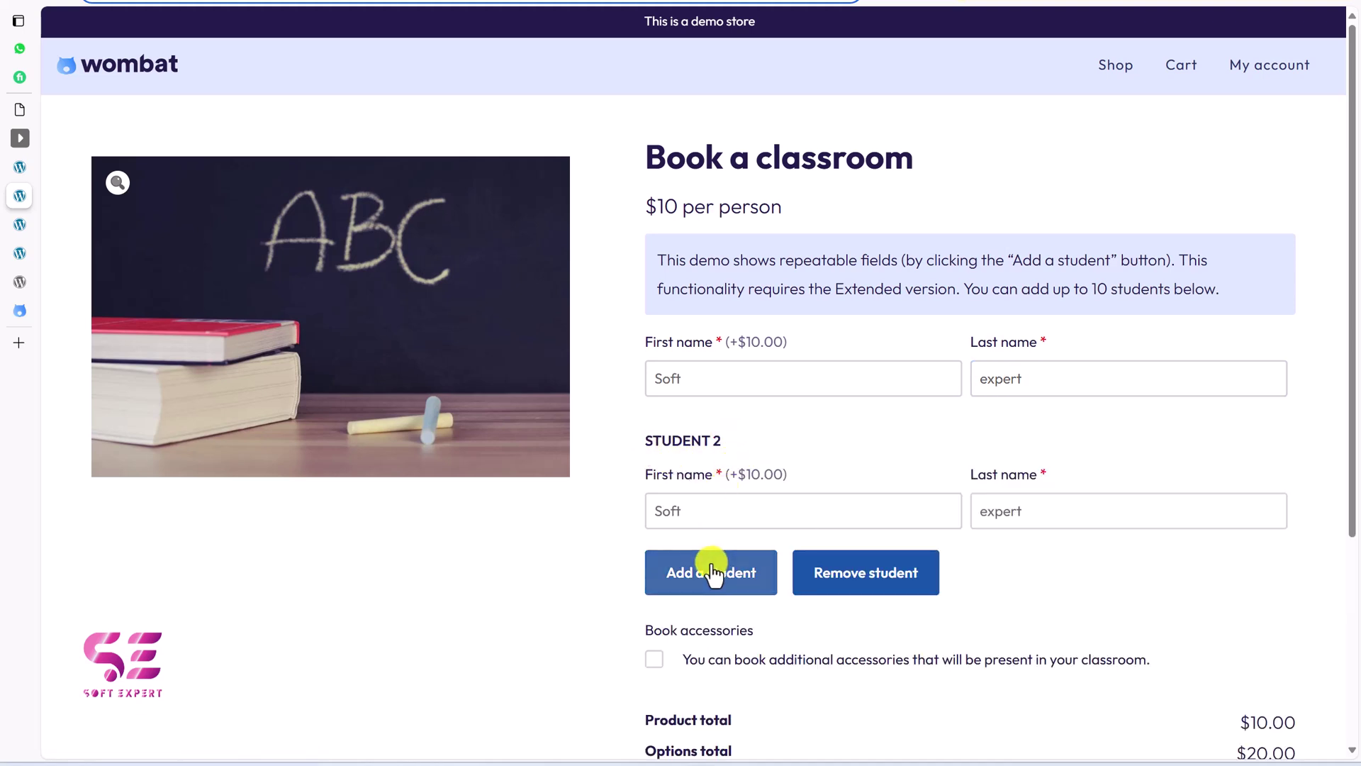
pyautogui.click(839, 575)
pyautogui.scroll(-1, 814, 607)
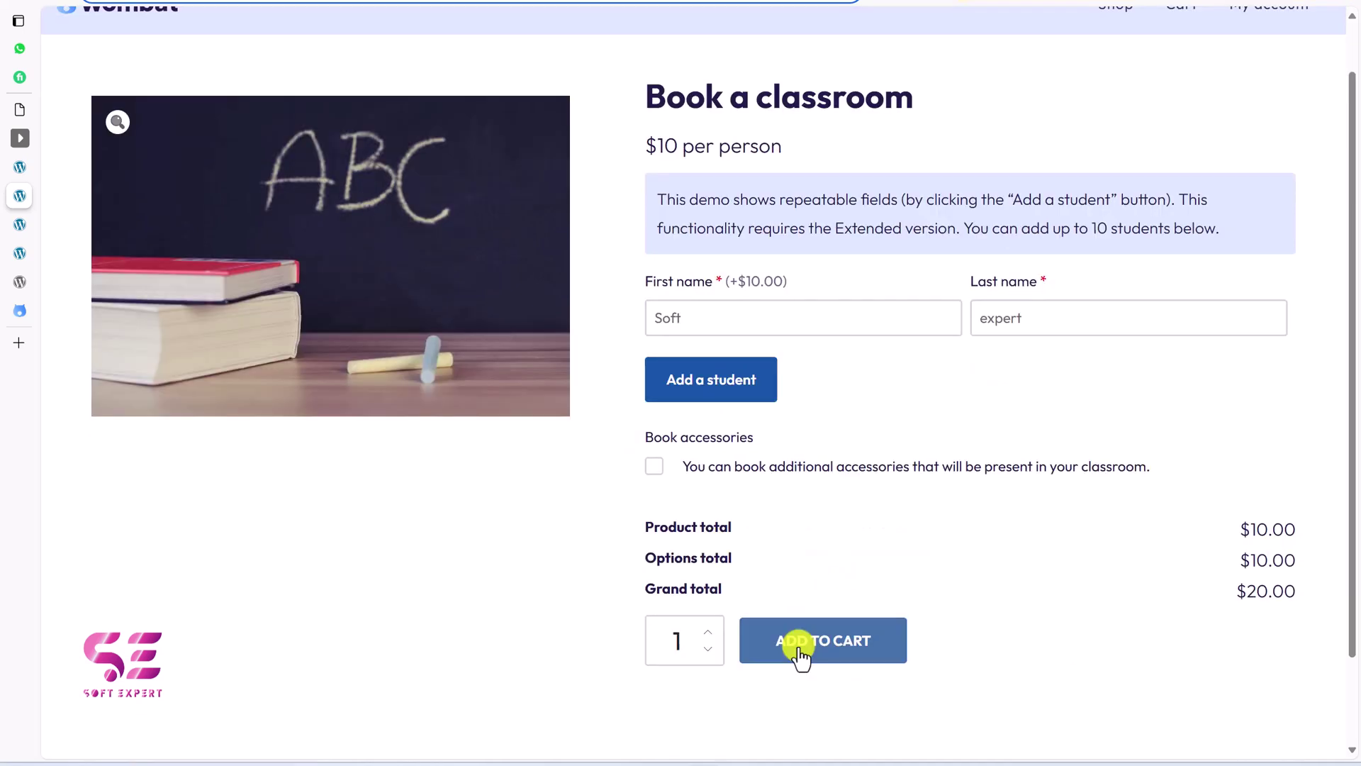
pyautogui.moveTo(656, 120); pyautogui.dragTo(906, 121)
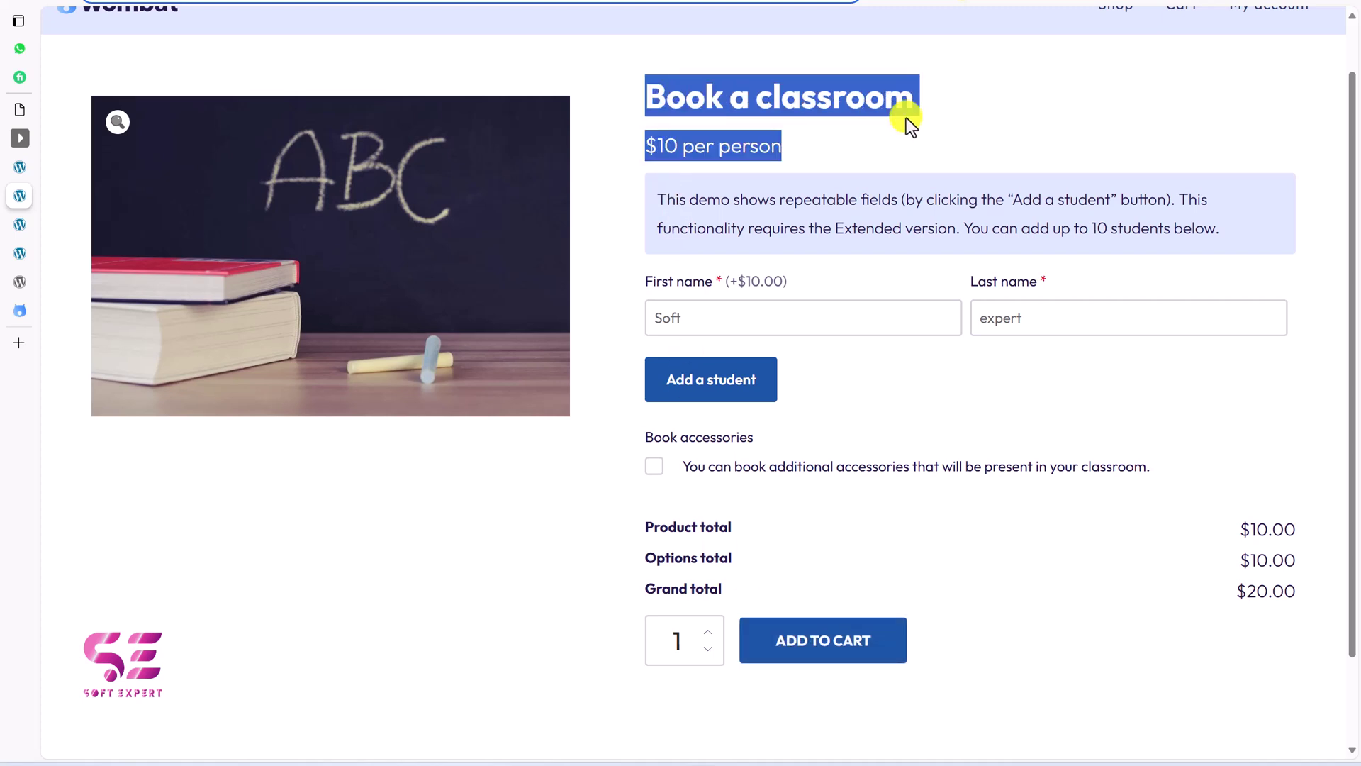
pyautogui.click(906, 119)
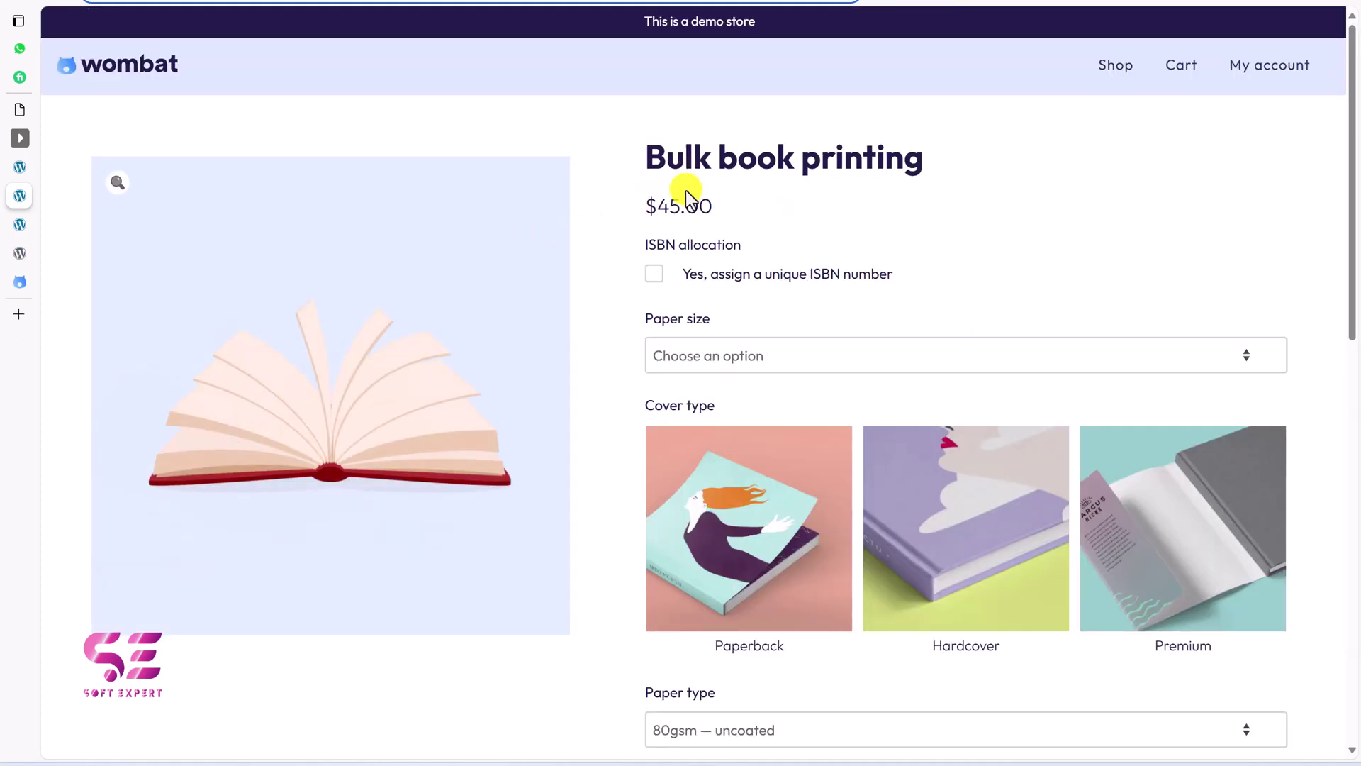
# - Request a unique ISBN and choose A4 paper size with a Hardcover cover
pyautogui.click(657, 277)
pyautogui.click(712, 364)
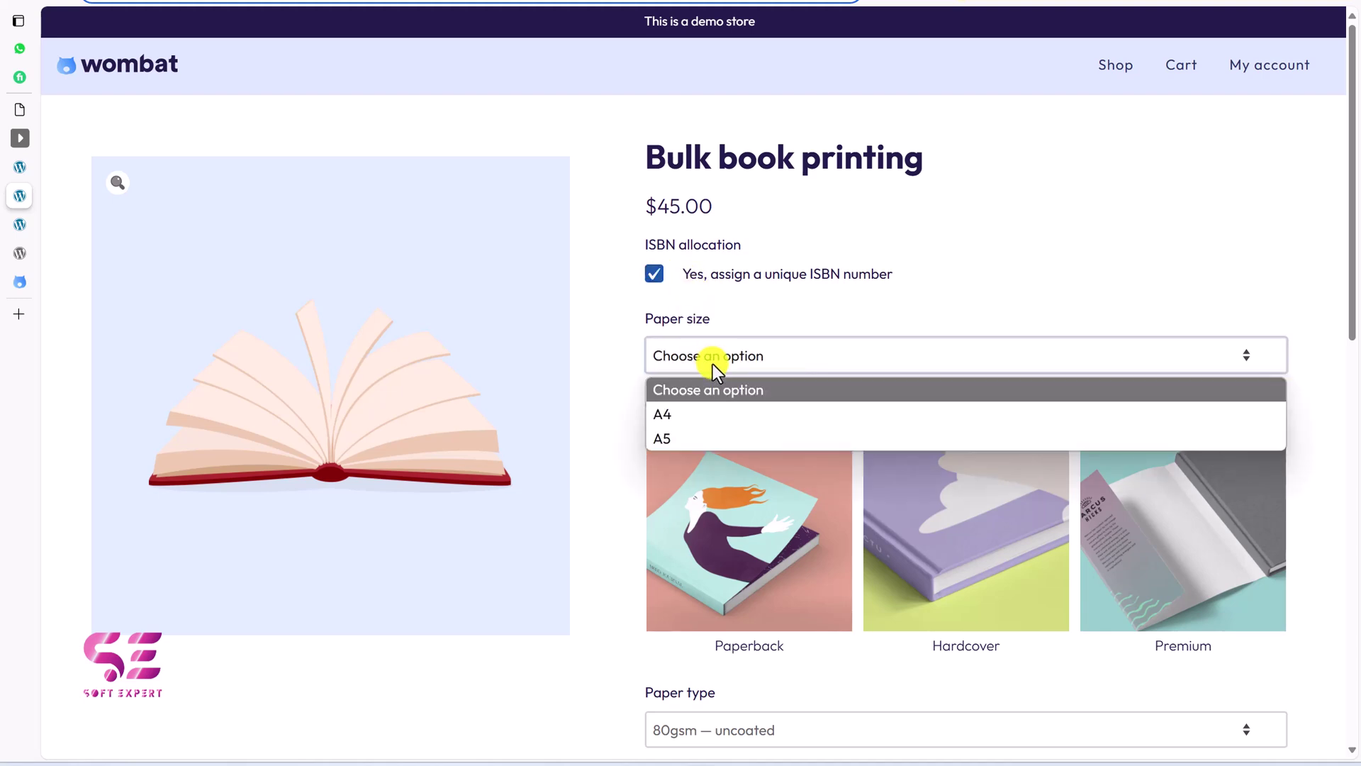
pyautogui.click(697, 411)
pyautogui.scroll(-1, 698, 411)
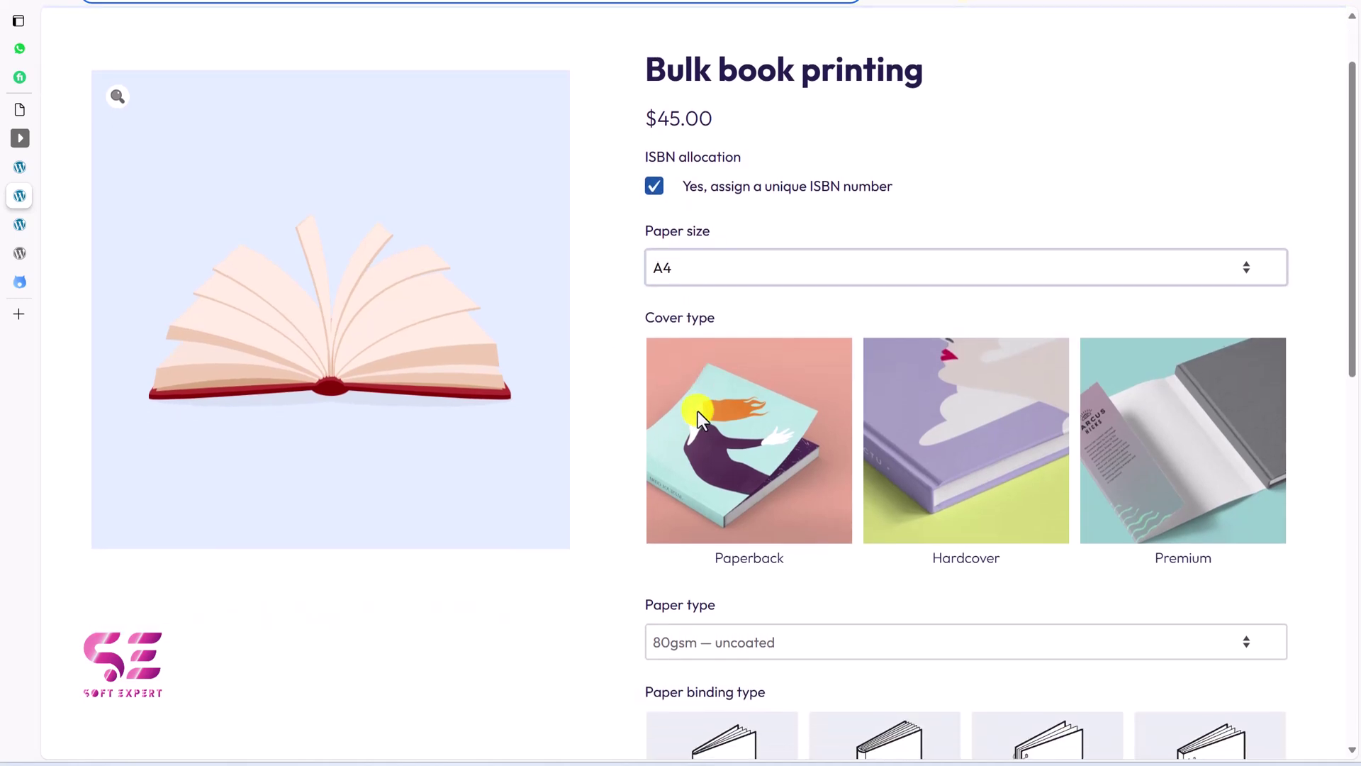
pyautogui.click(917, 418)
# - Choose 100gsm uncoated paper and Case binding instead of Saddle binding
pyautogui.scroll(-2, 881, 502)
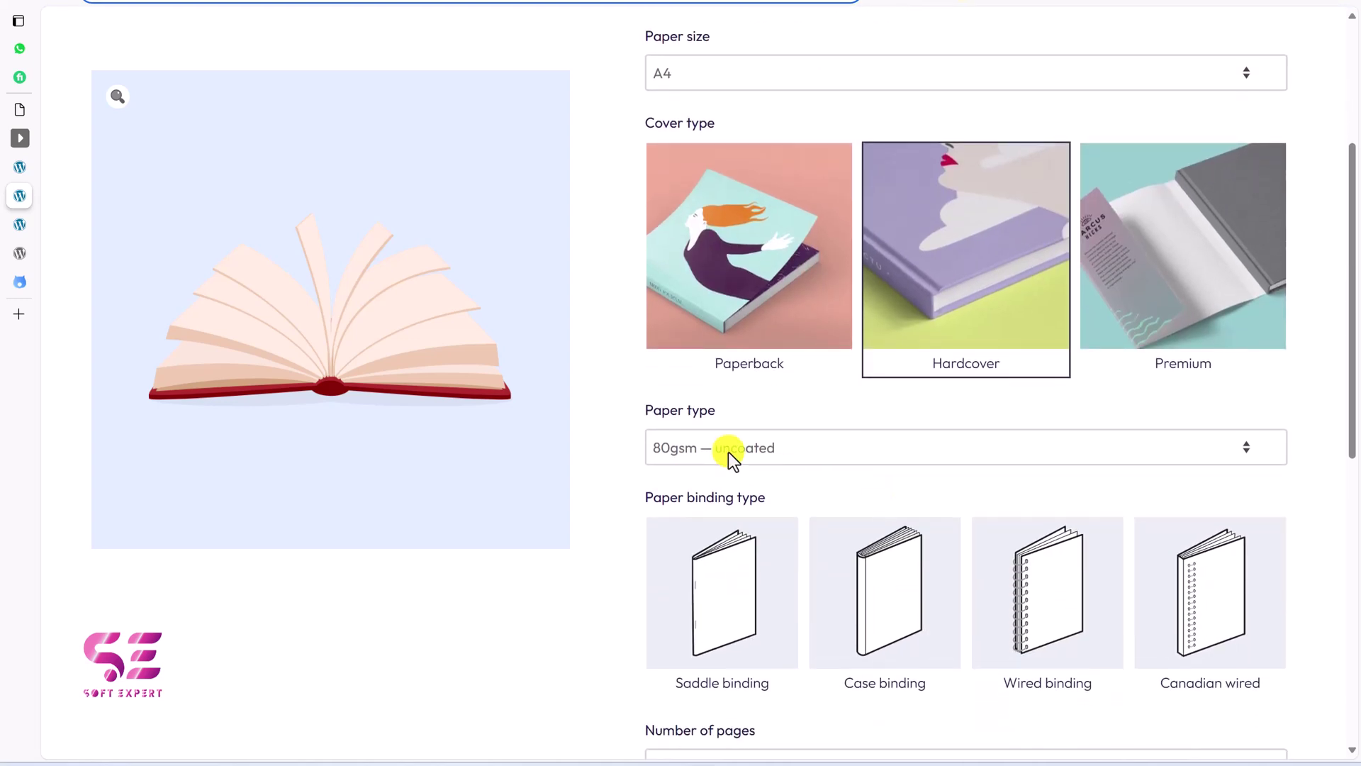
pyautogui.click(750, 450)
pyautogui.click(729, 500)
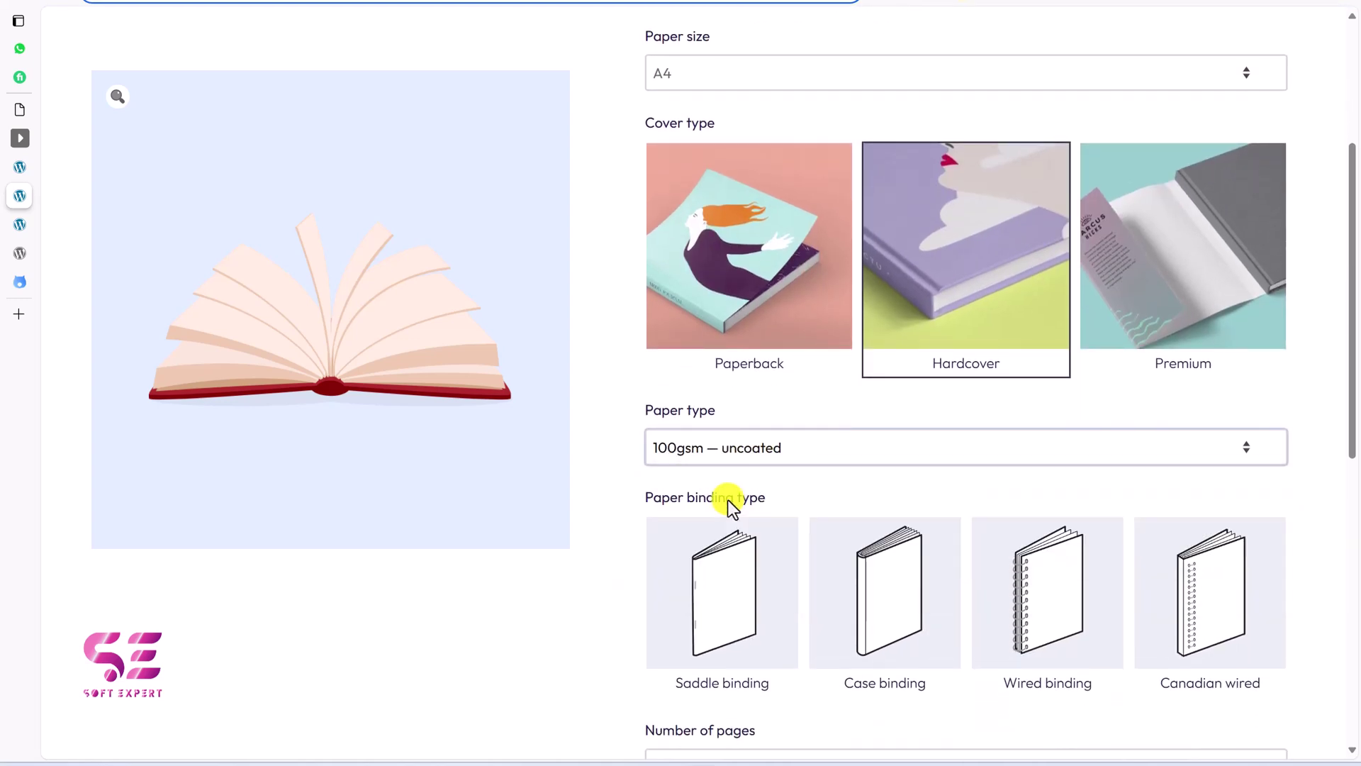
pyautogui.scroll(-2, 729, 502)
pyautogui.click(729, 500)
pyautogui.click(903, 471)
# - Set the book quantity to 50 for the discounted $399.38 total
pyautogui.scroll(-3, 903, 475)
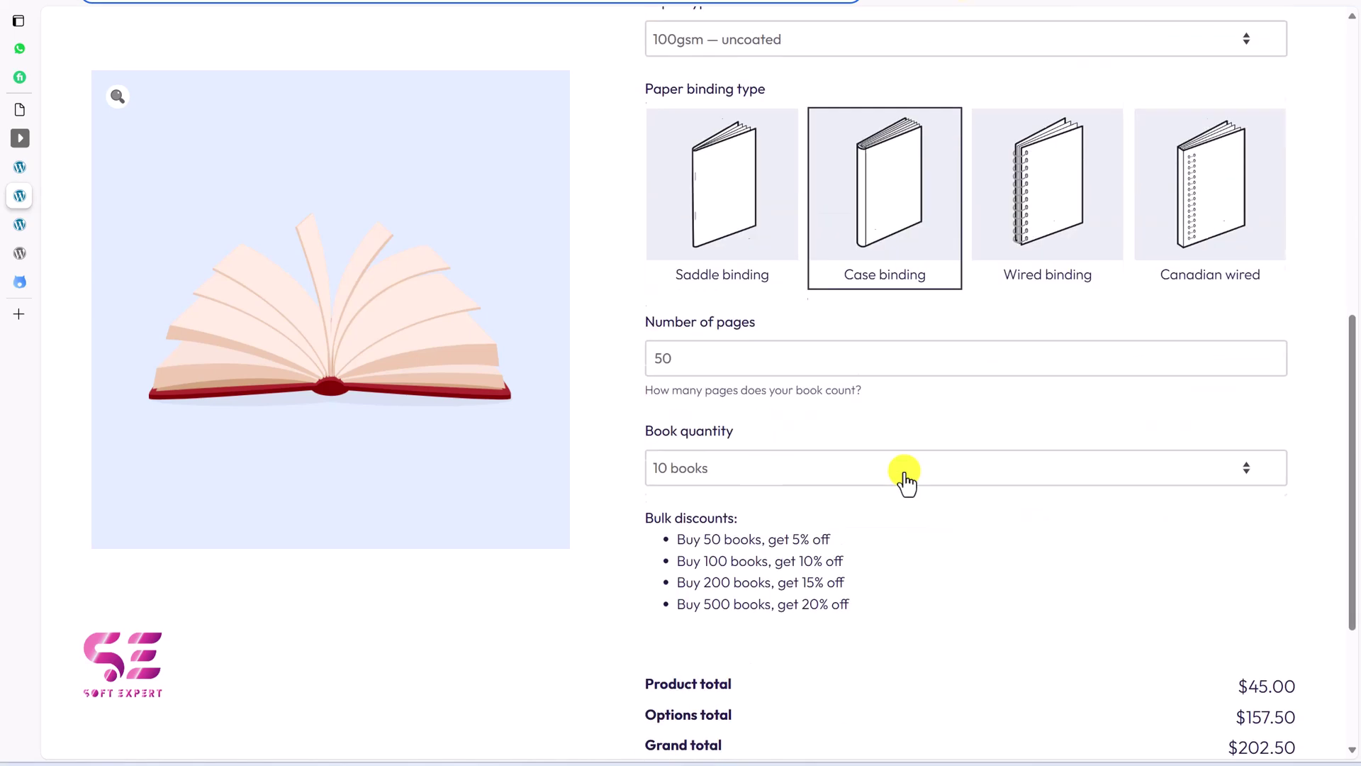
pyautogui.click(706, 448)
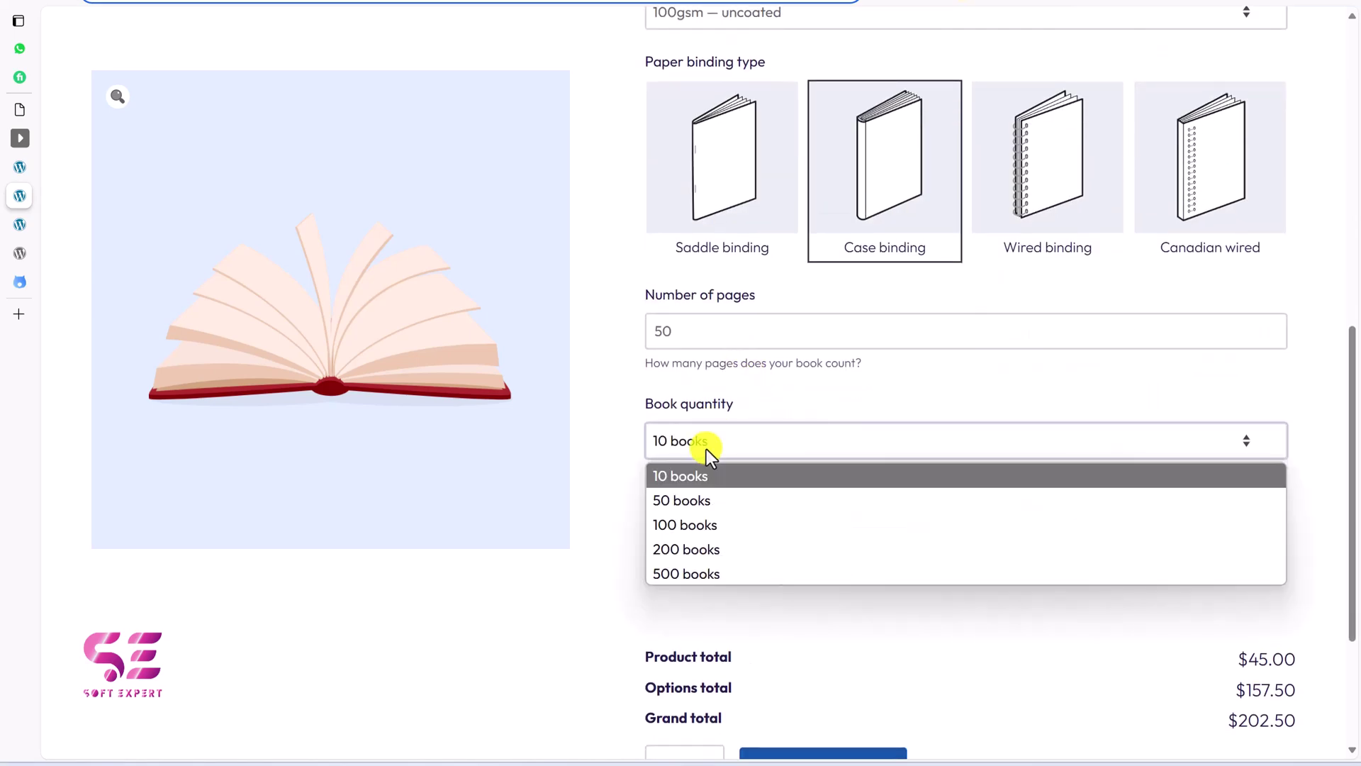
pyautogui.click(704, 500)
pyautogui.scroll(-3, 703, 501)
pyautogui.scroll(10, 885, 369)
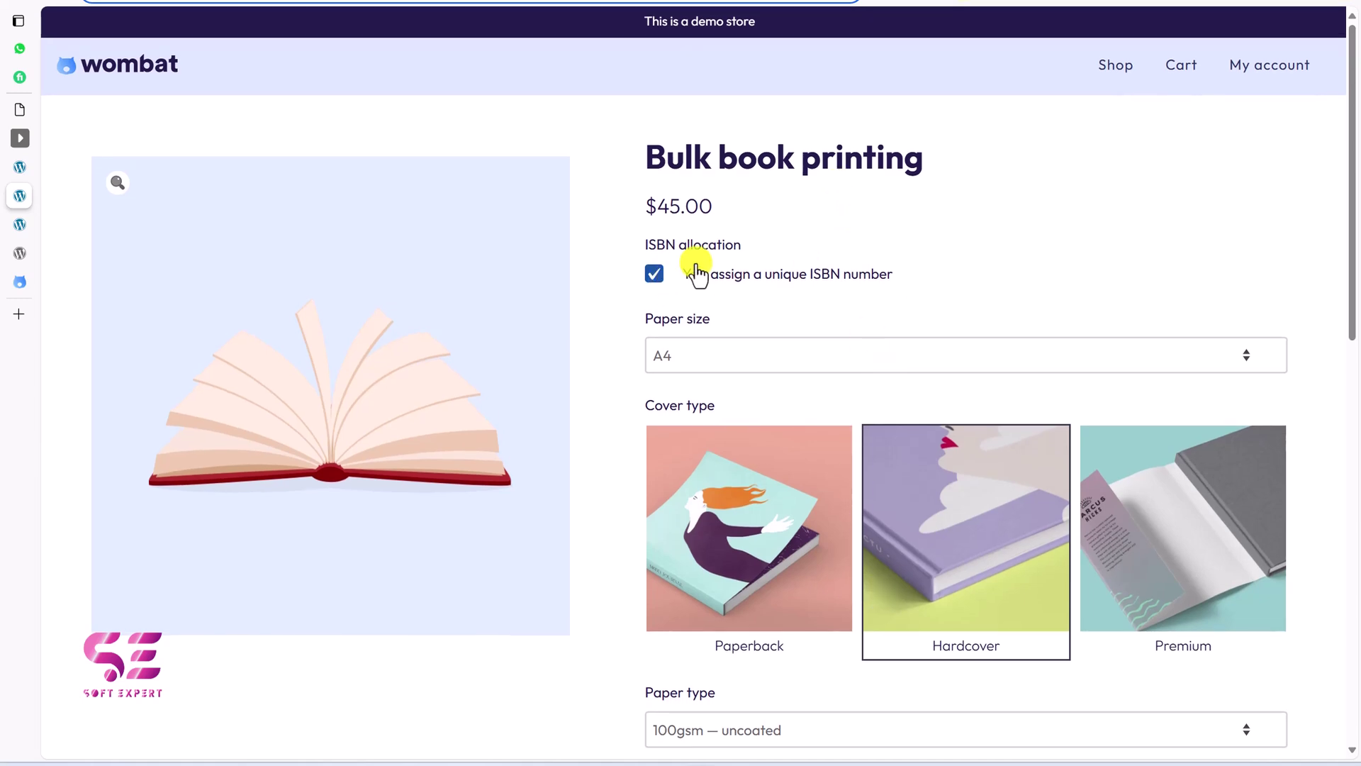
pyautogui.scroll(-7, 769, 330)
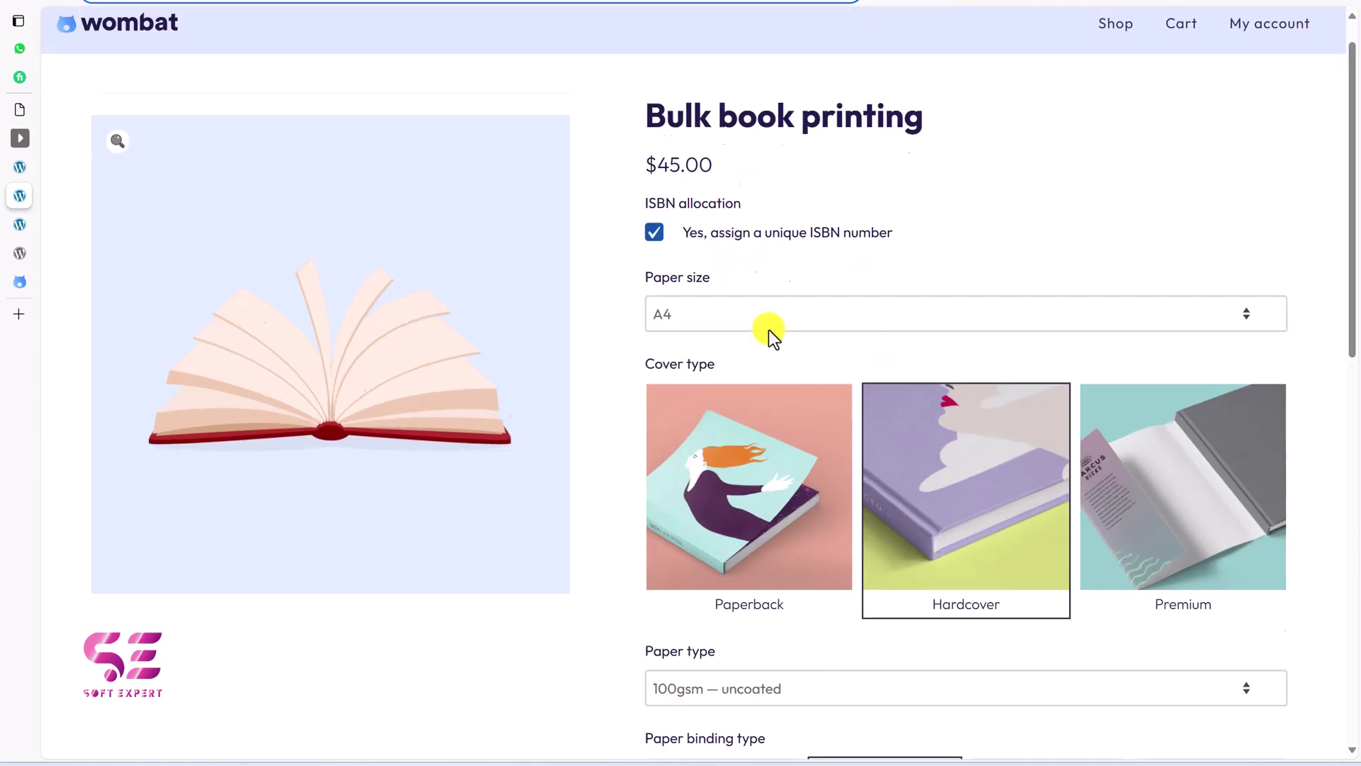
pyautogui.scroll(-5, 809, 383)
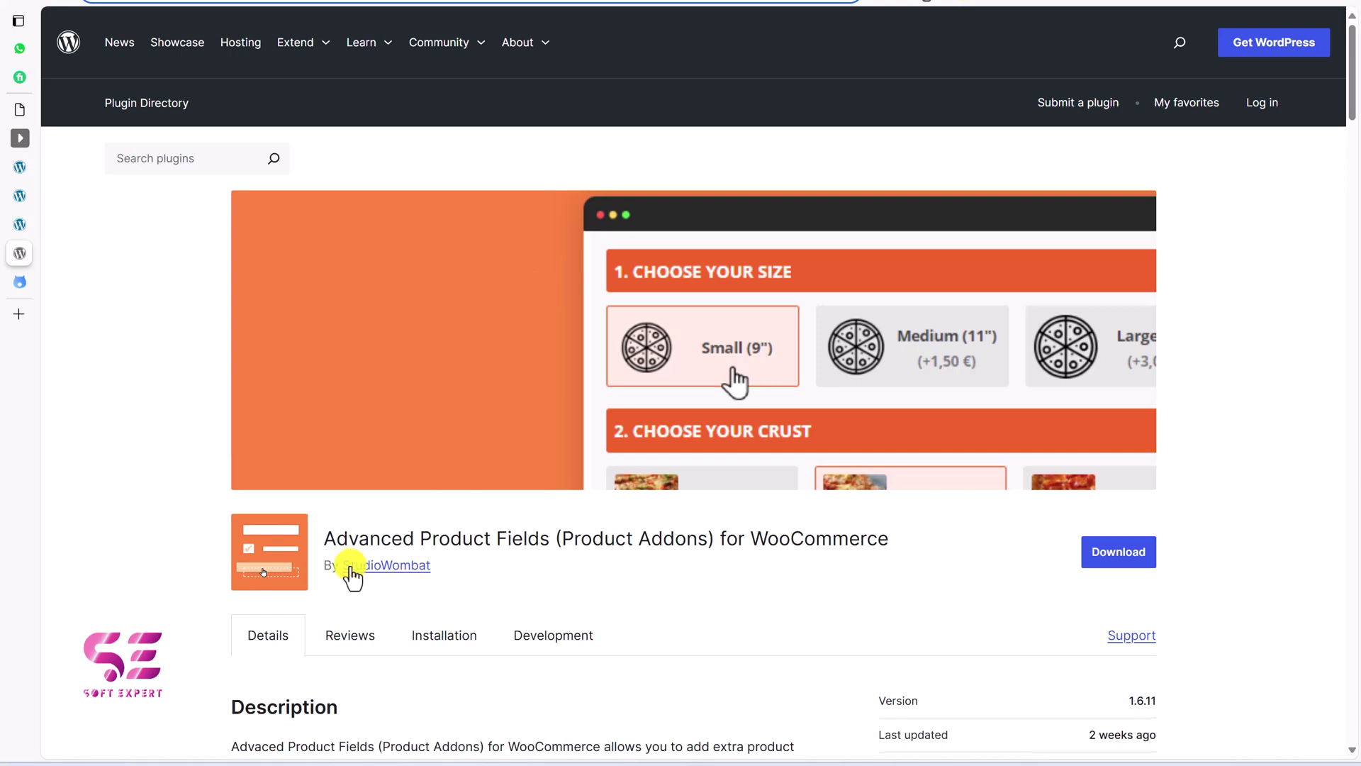
# - Highlight the plugin title and scroll down into the description
pyautogui.moveTo(337, 539); pyautogui.dragTo(547, 539)
pyautogui.click(550, 541)
pyautogui.scroll(-2, 682, 446)
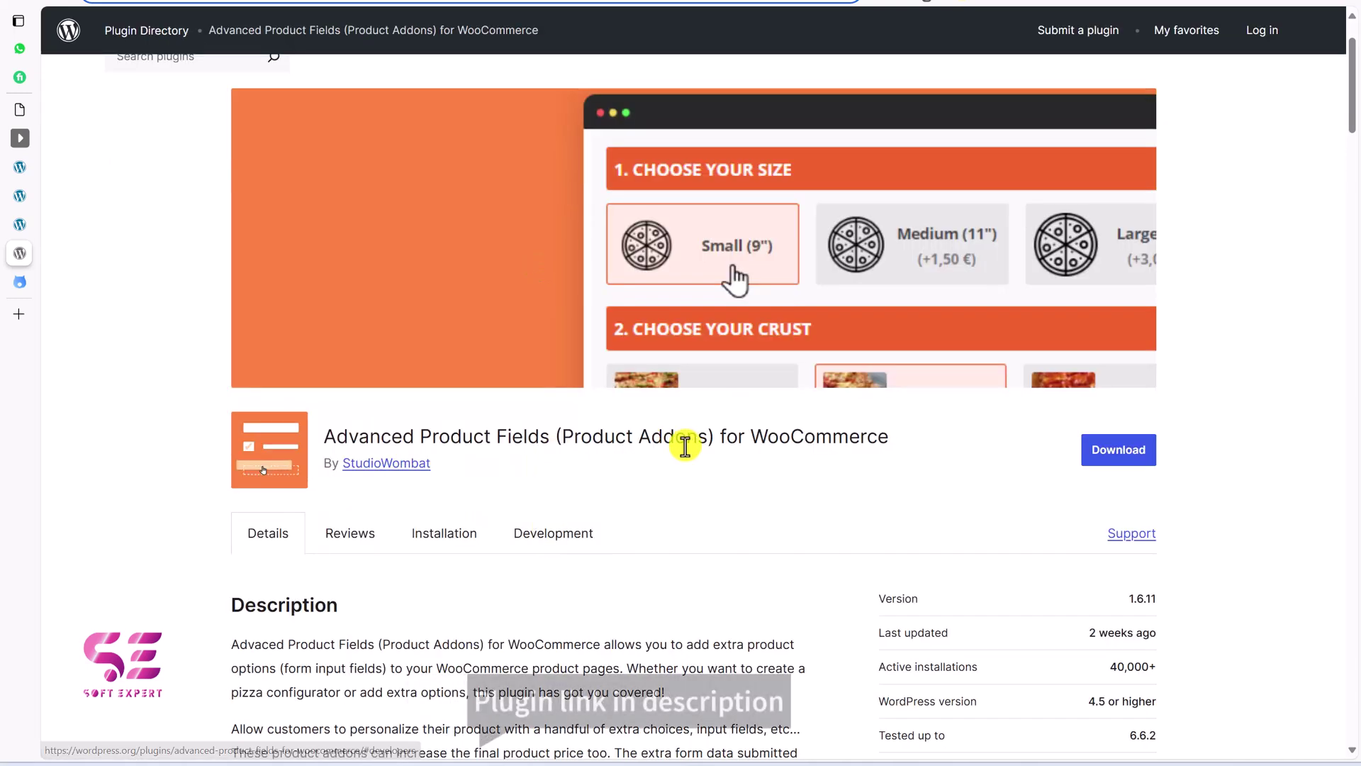
pyautogui.scroll(-4, 789, 446)
pyautogui.scroll(-6, 790, 447)
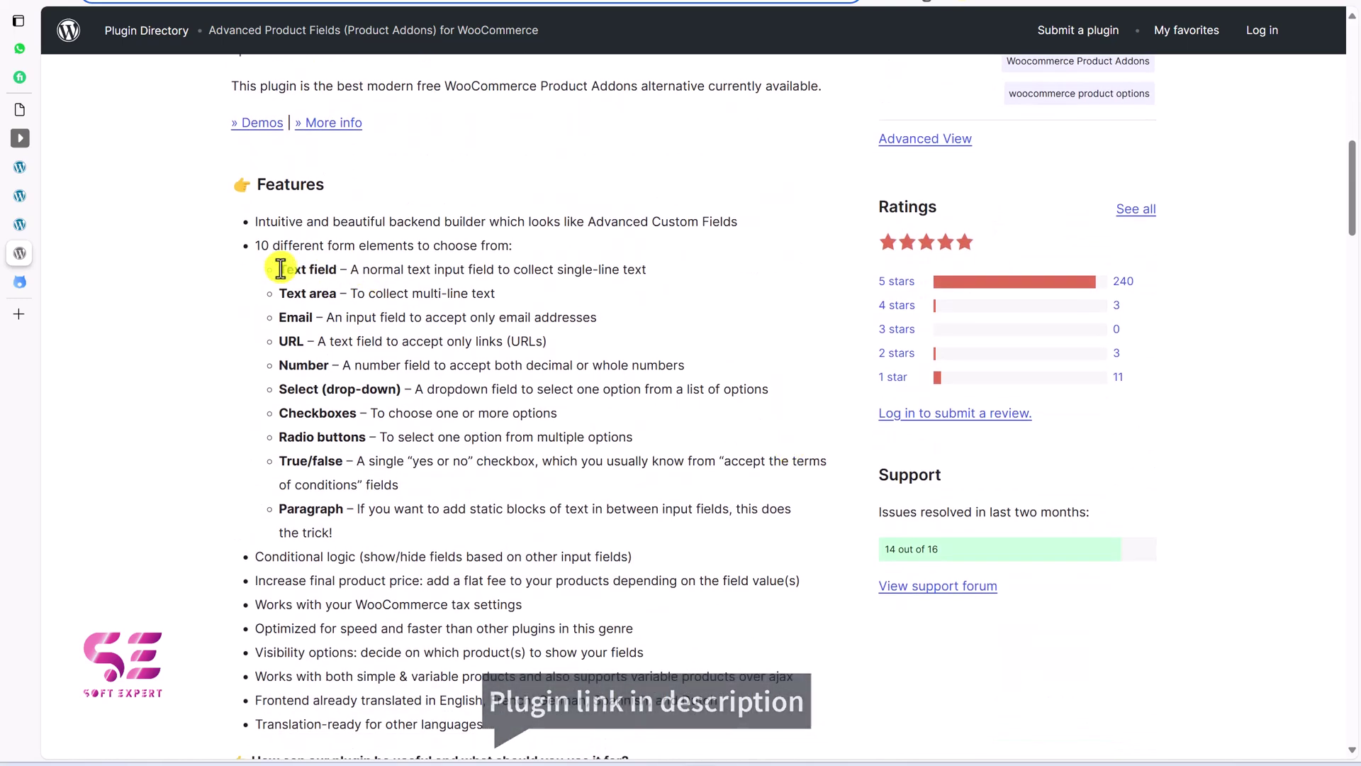
# - Highlight the list of available field types, then scroll back up to the plugin title
pyautogui.moveTo(280, 268); pyautogui.dragTo(339, 507)
pyautogui.click(289, 244)
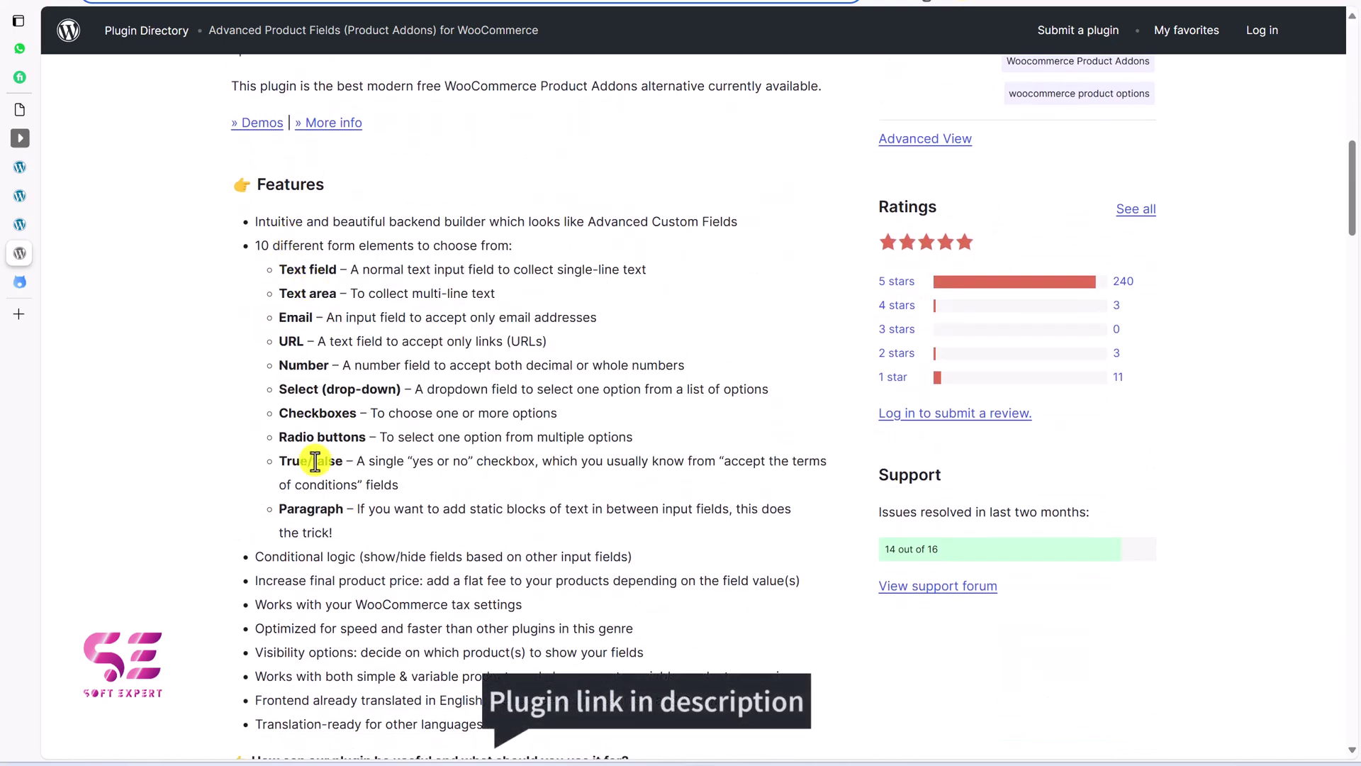
pyautogui.scroll(-8, 316, 512)
pyautogui.scroll(-10, 319, 511)
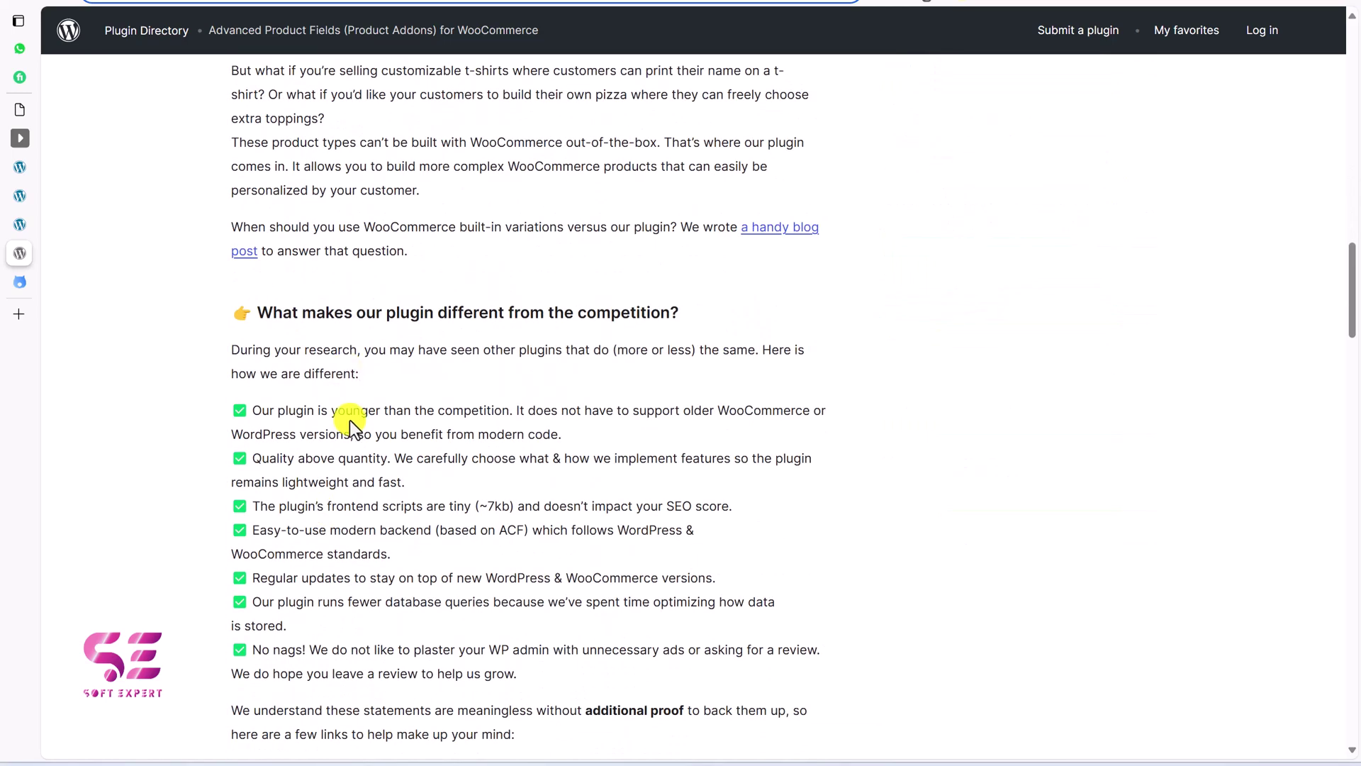
pyautogui.scroll(5, 350, 520)
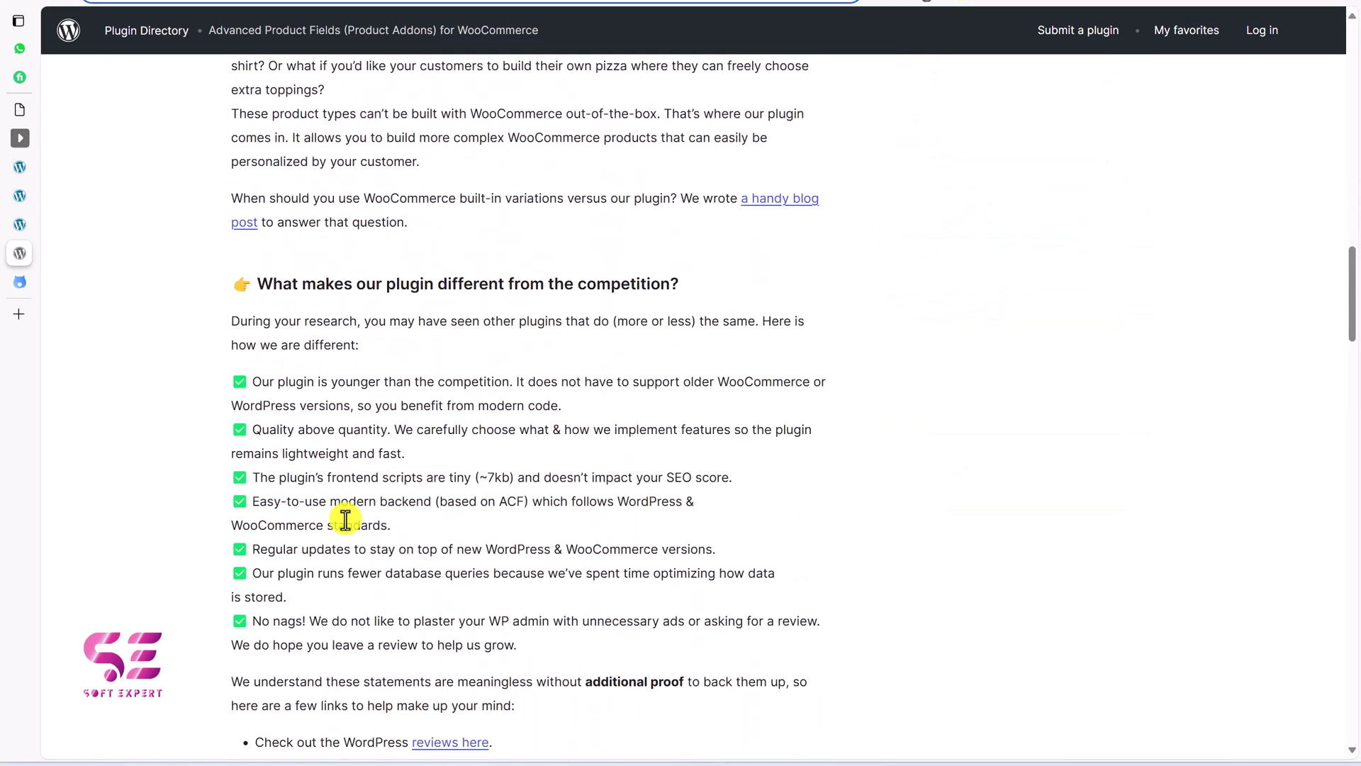
pyautogui.scroll(20, 346, 520)
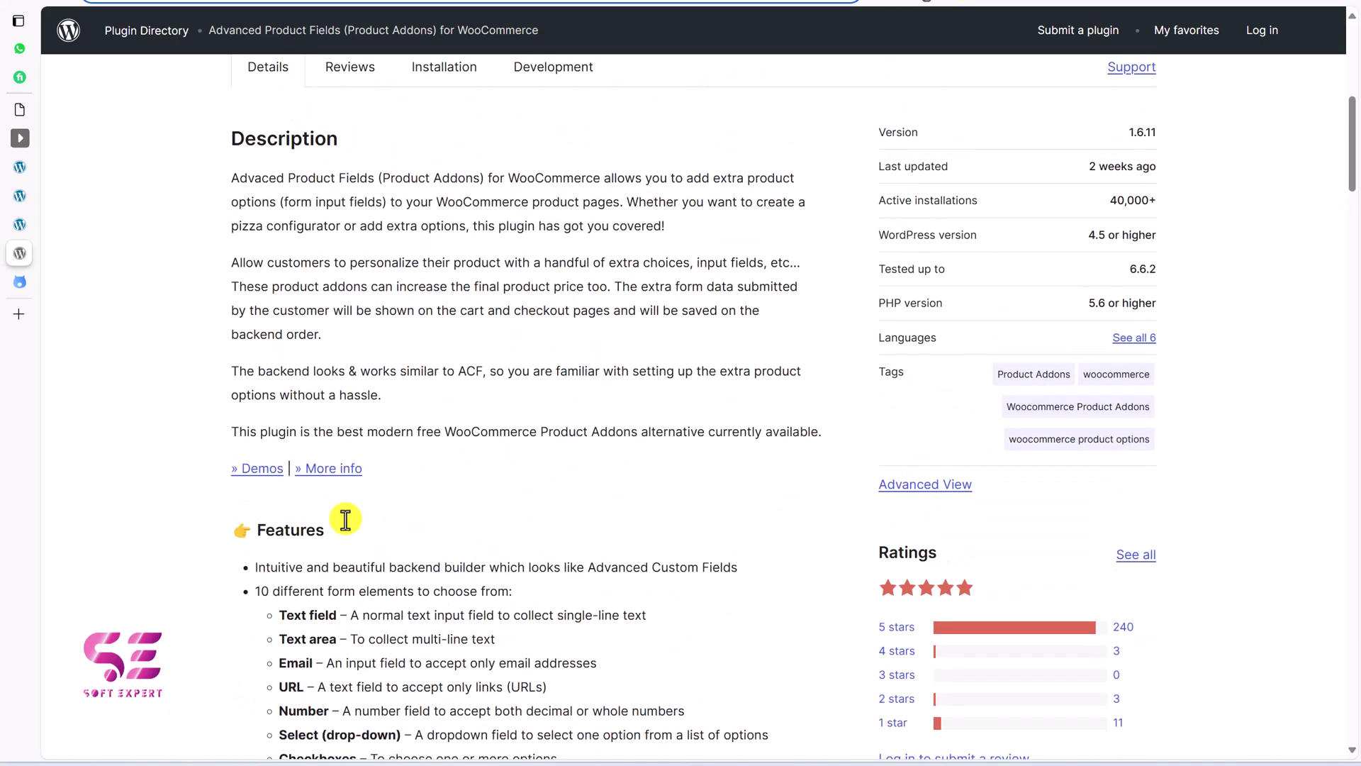
pyautogui.moveTo(339, 291); pyautogui.dragTo(186, 248)
pyautogui.hotkey('ctrl', 'c')
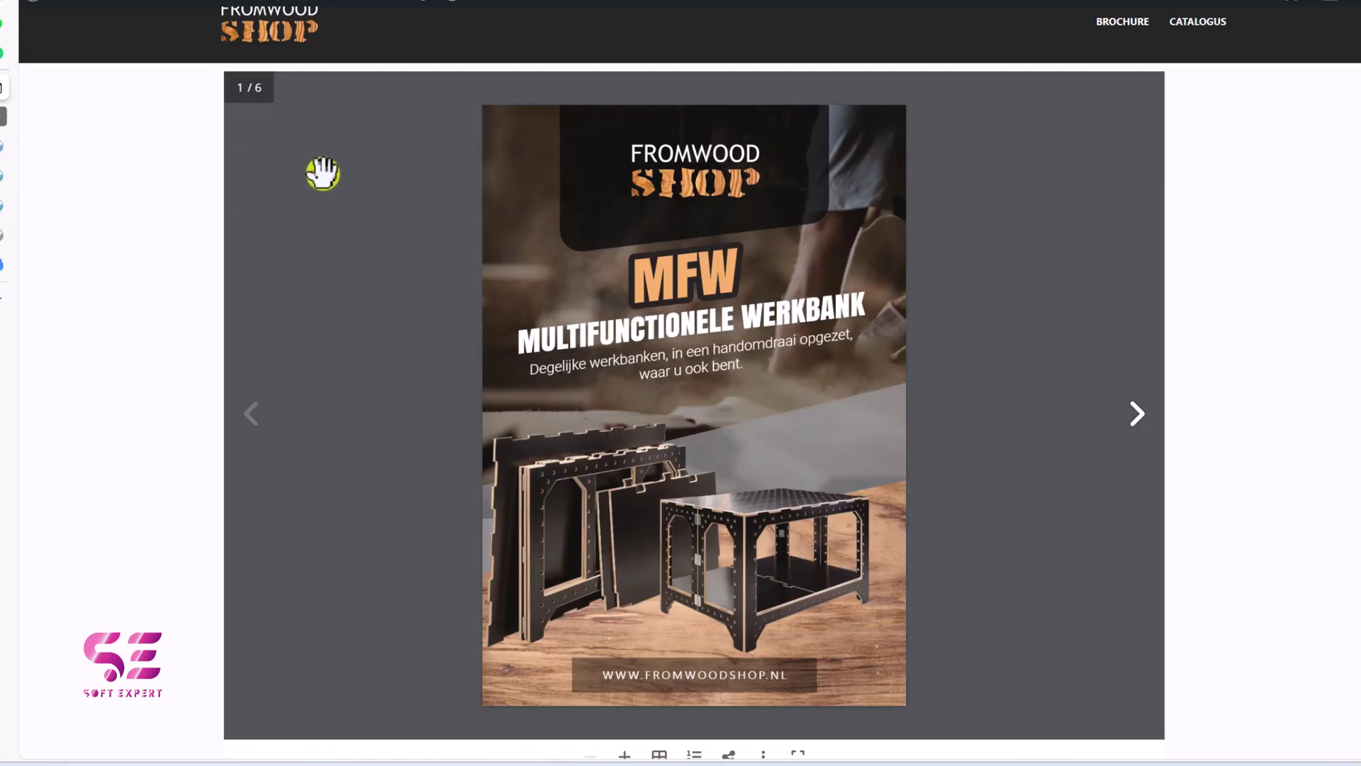
# - Page the brochure forward to spread 4–5, then go to the WordPress admin Dashboard
pyautogui.click(1135, 415)
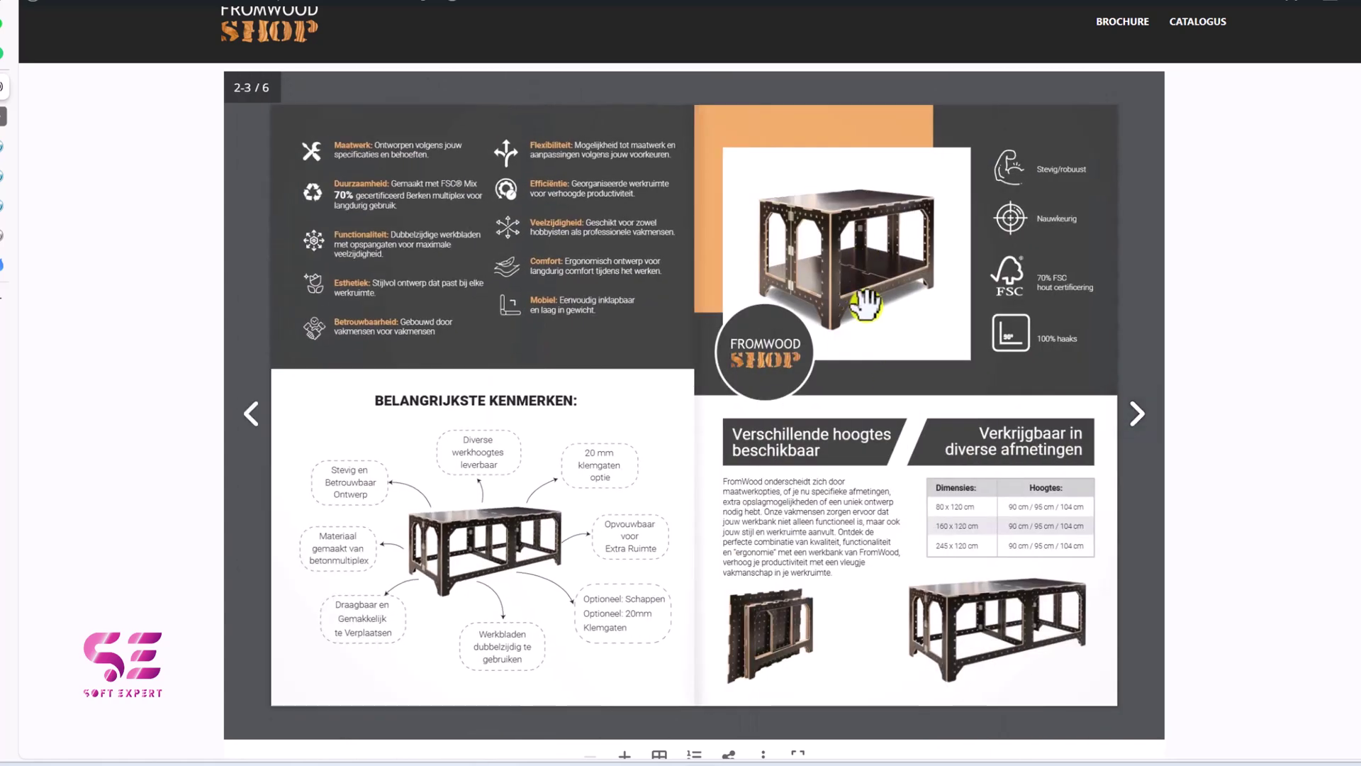
pyautogui.click(1137, 419)
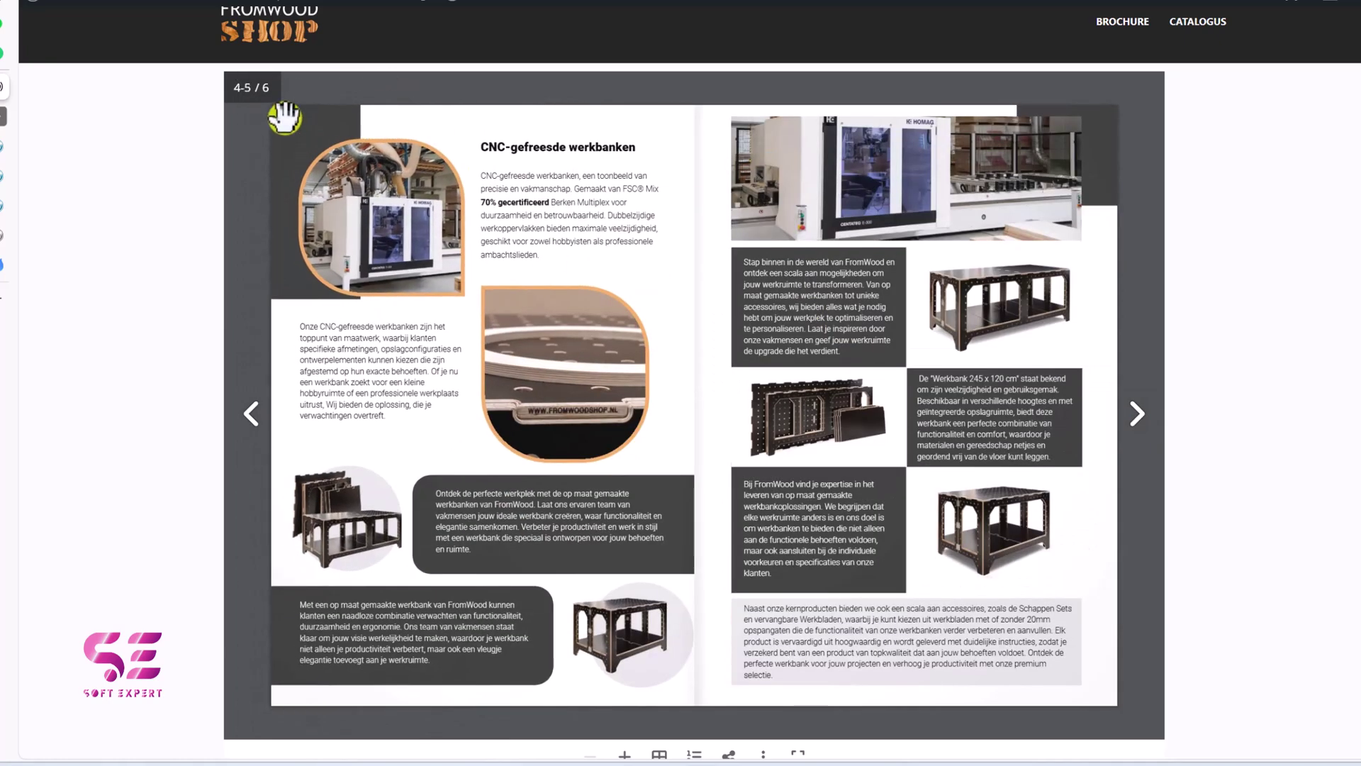
pyautogui.click(120, 17)
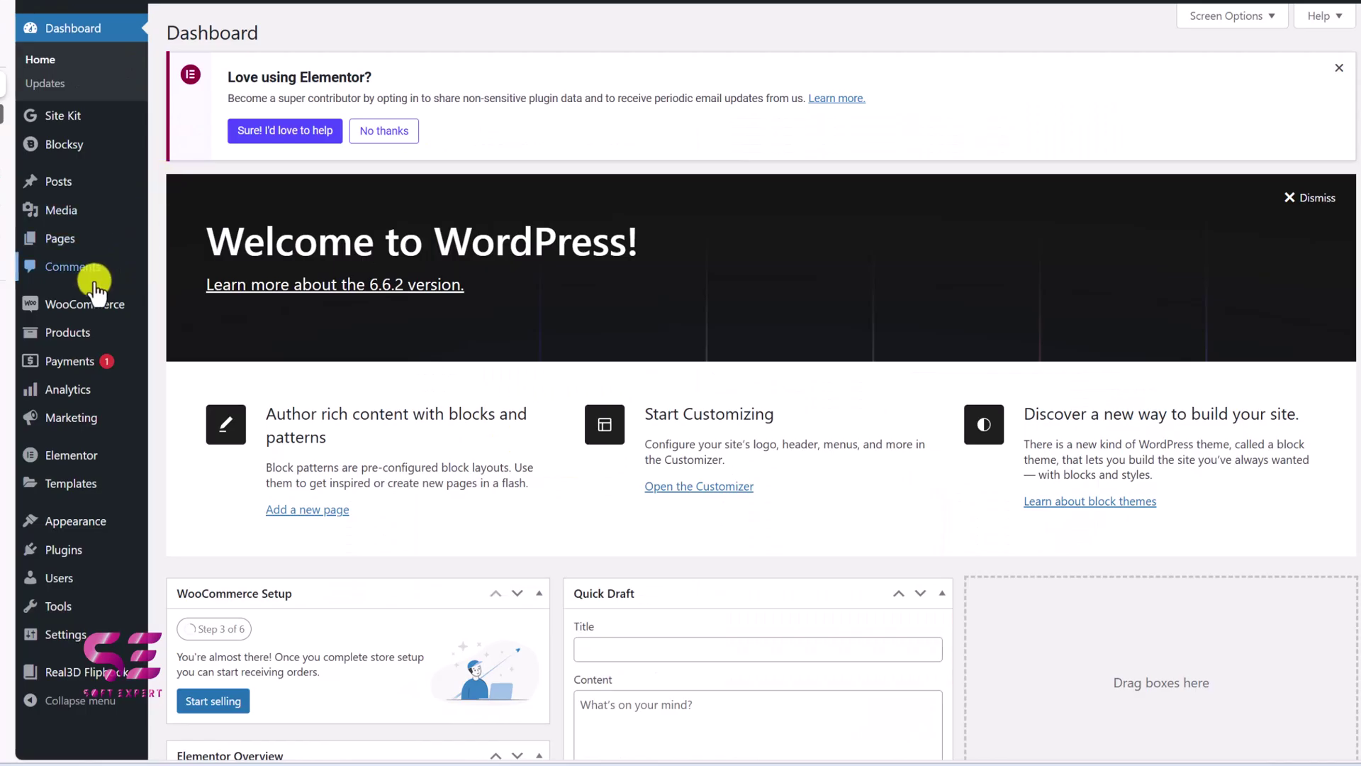
# - Open WooCommerce > Products to see the single Workbench product at $500.00
pyautogui.click(119, 307)
pyautogui.moveTo(109, 309)
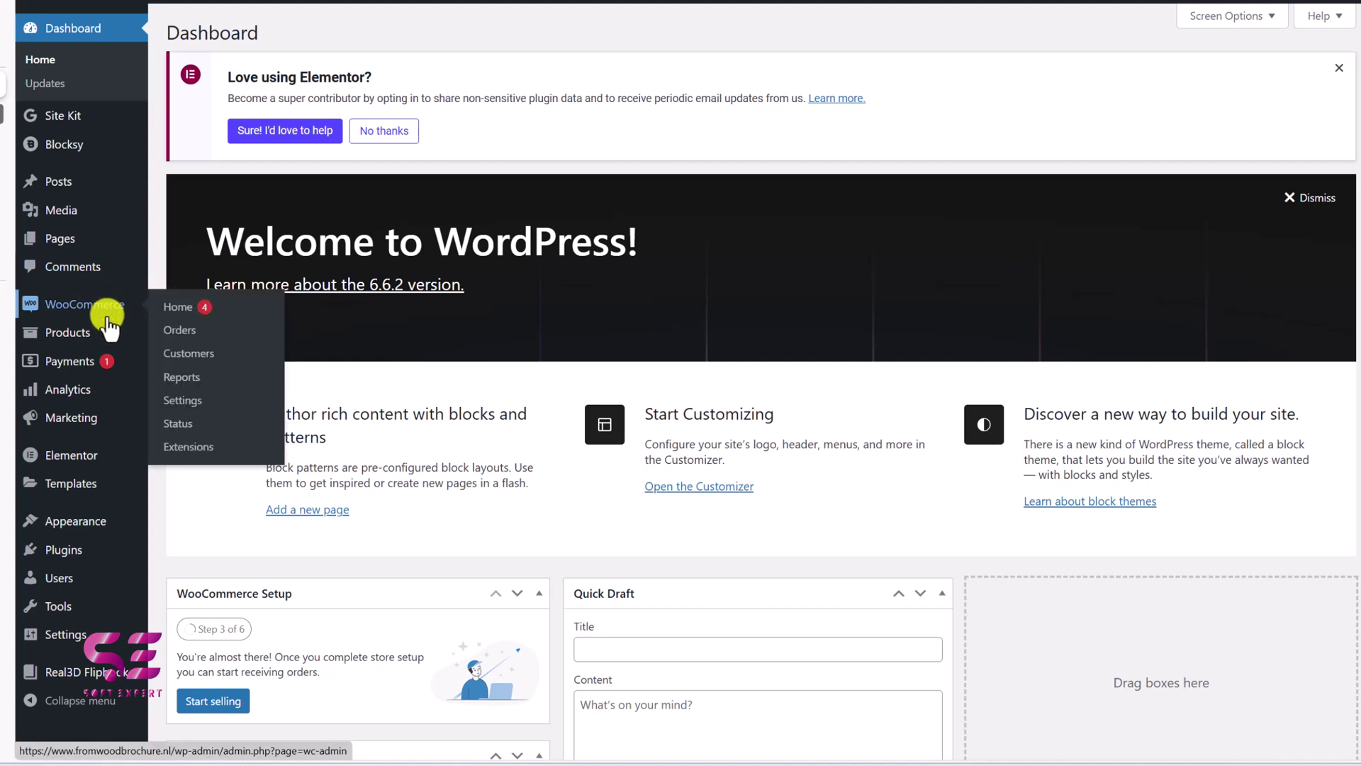
pyautogui.click(73, 339)
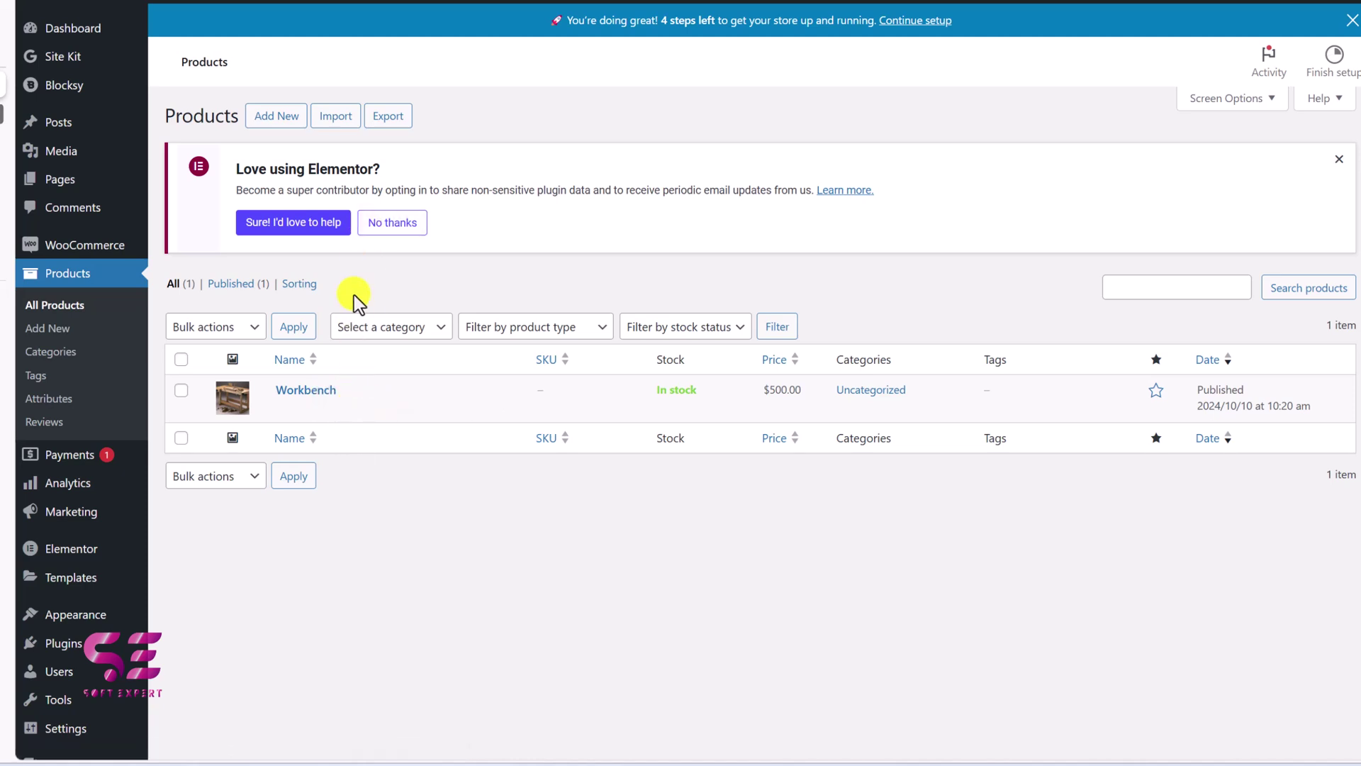
# - Search Add New Plugin for Advanced Product Fields for WooCommerce, then install and activate it
pyautogui.moveTo(71, 643)
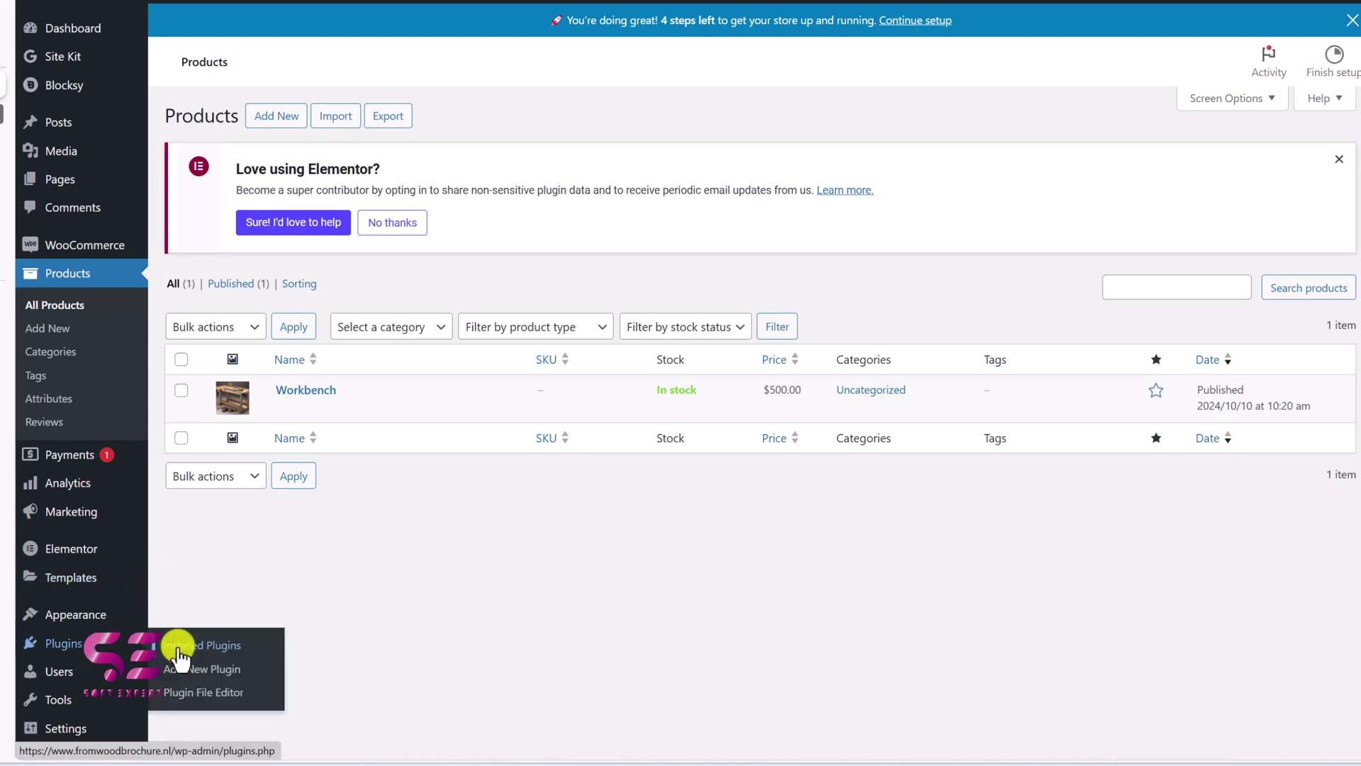
pyautogui.click(190, 669)
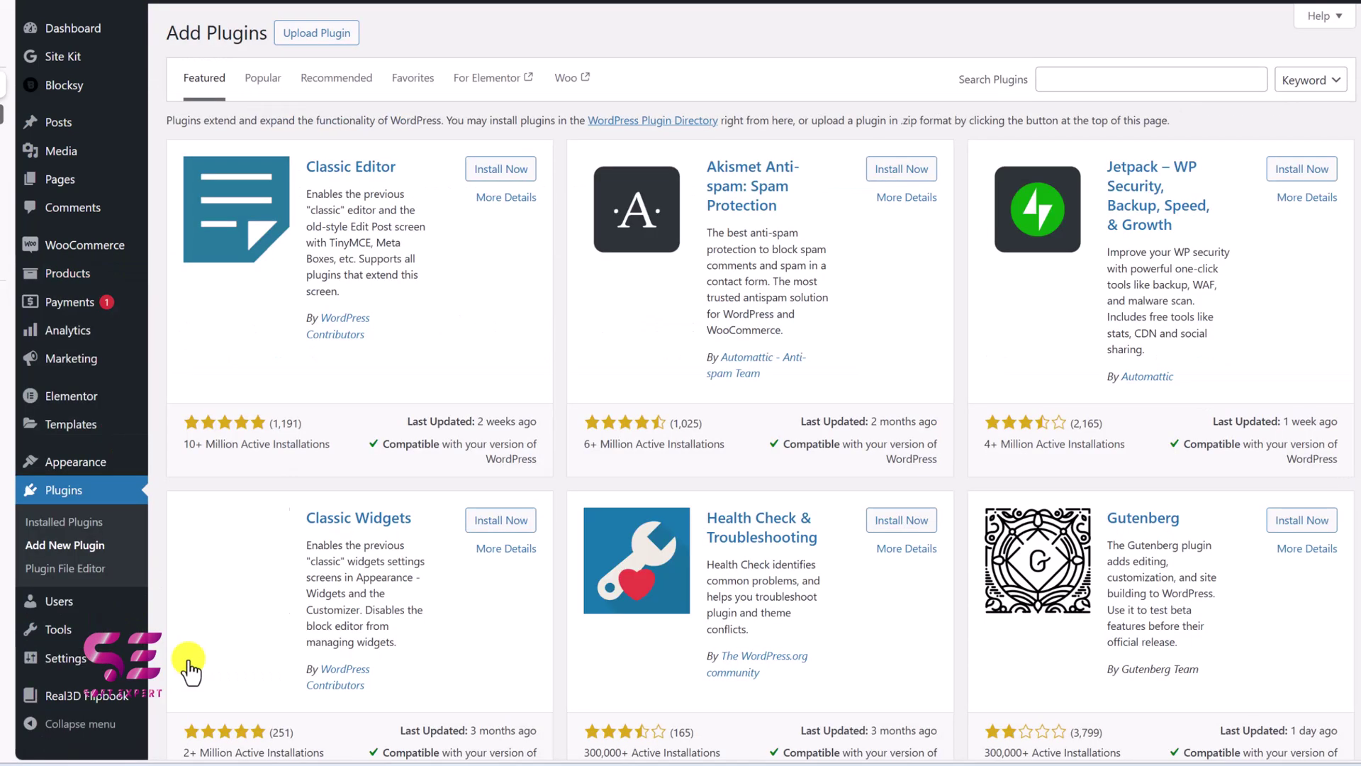
pyautogui.click(1054, 88)
pyautogui.hotkey('ctrl', 'v')
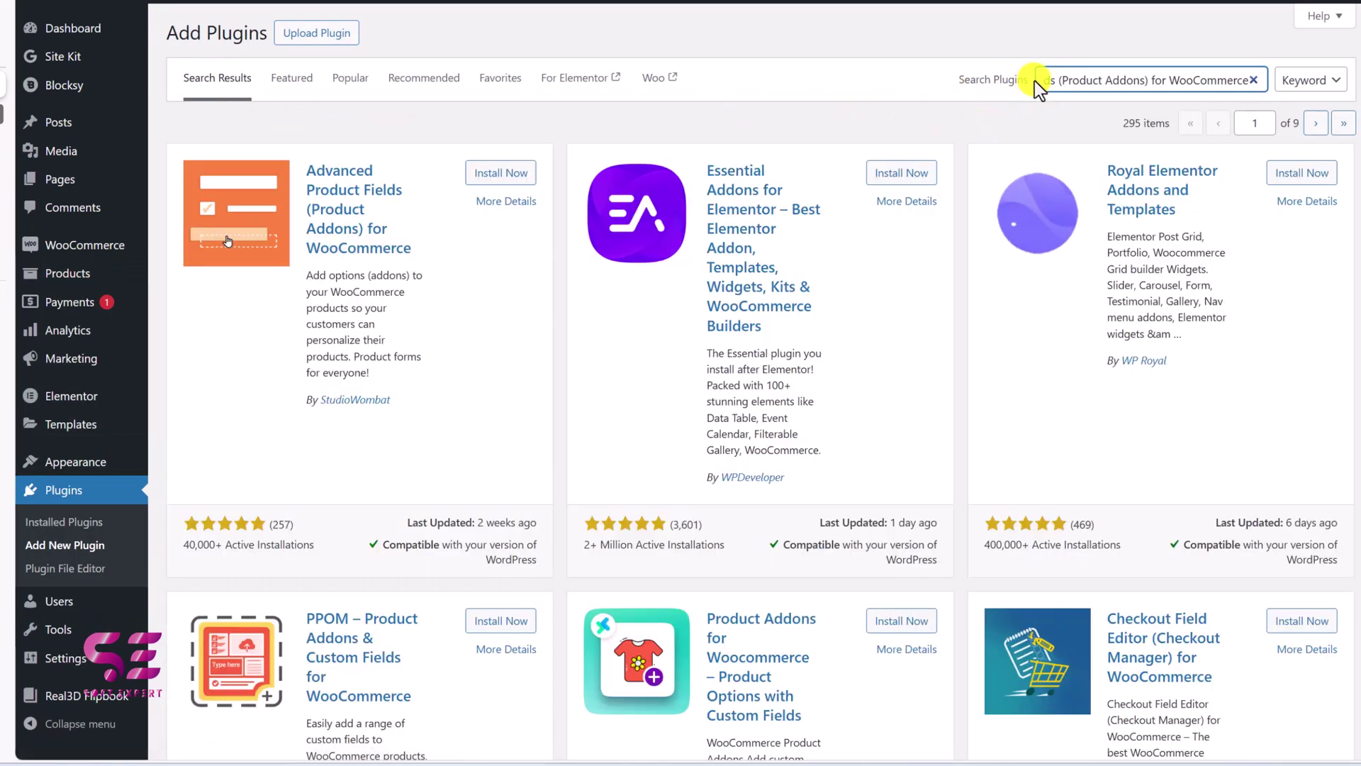
pyautogui.click(511, 177)
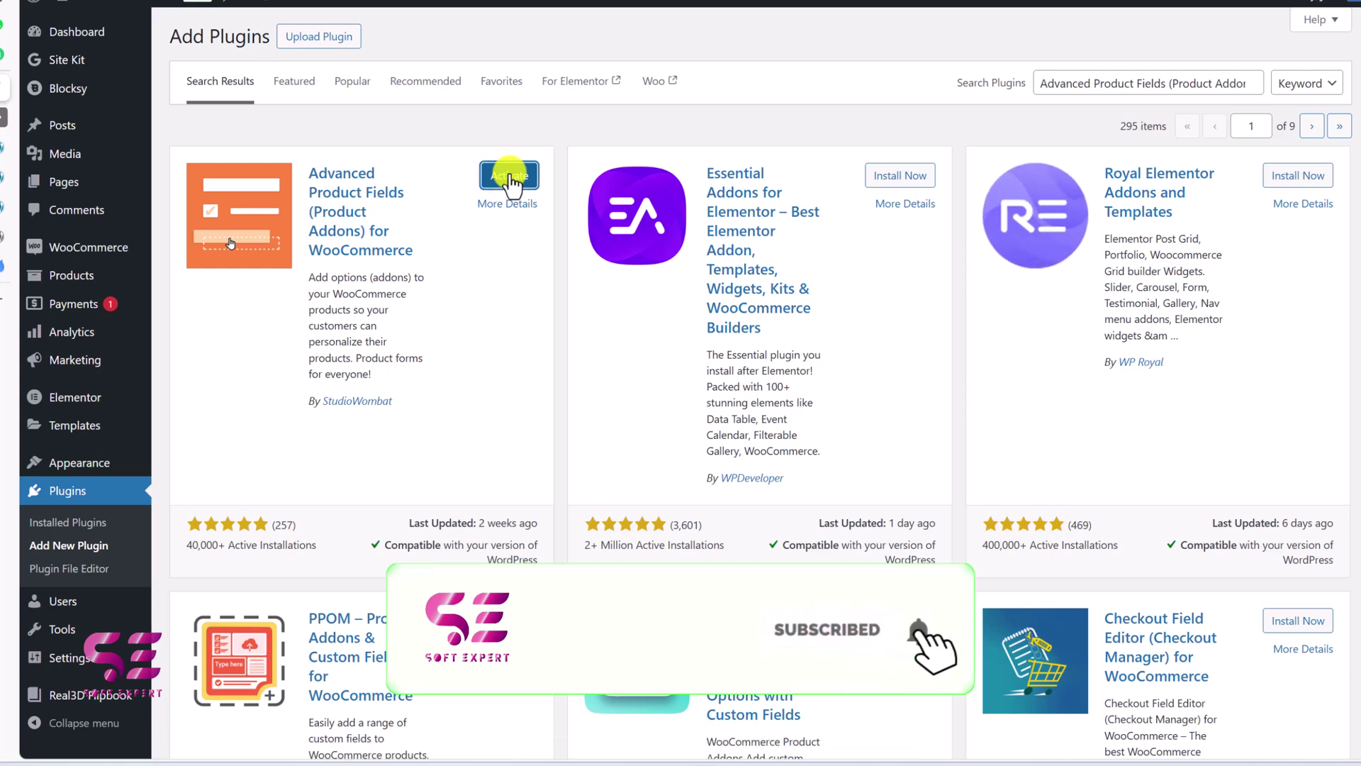
pyautogui.click(510, 177)
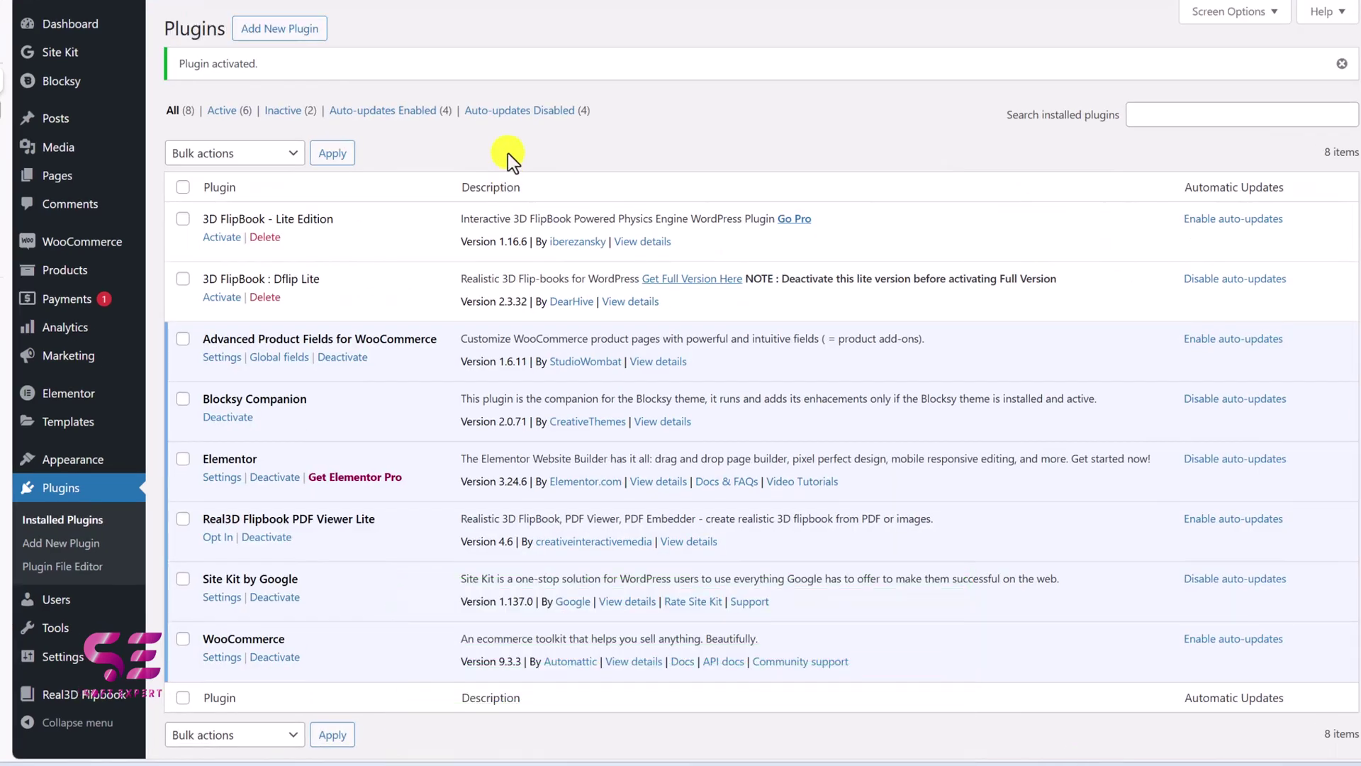
# - Review the Product fields settings, keeping cart/checkout summaries on and button text 'Select options'
pyautogui.click(222, 357)
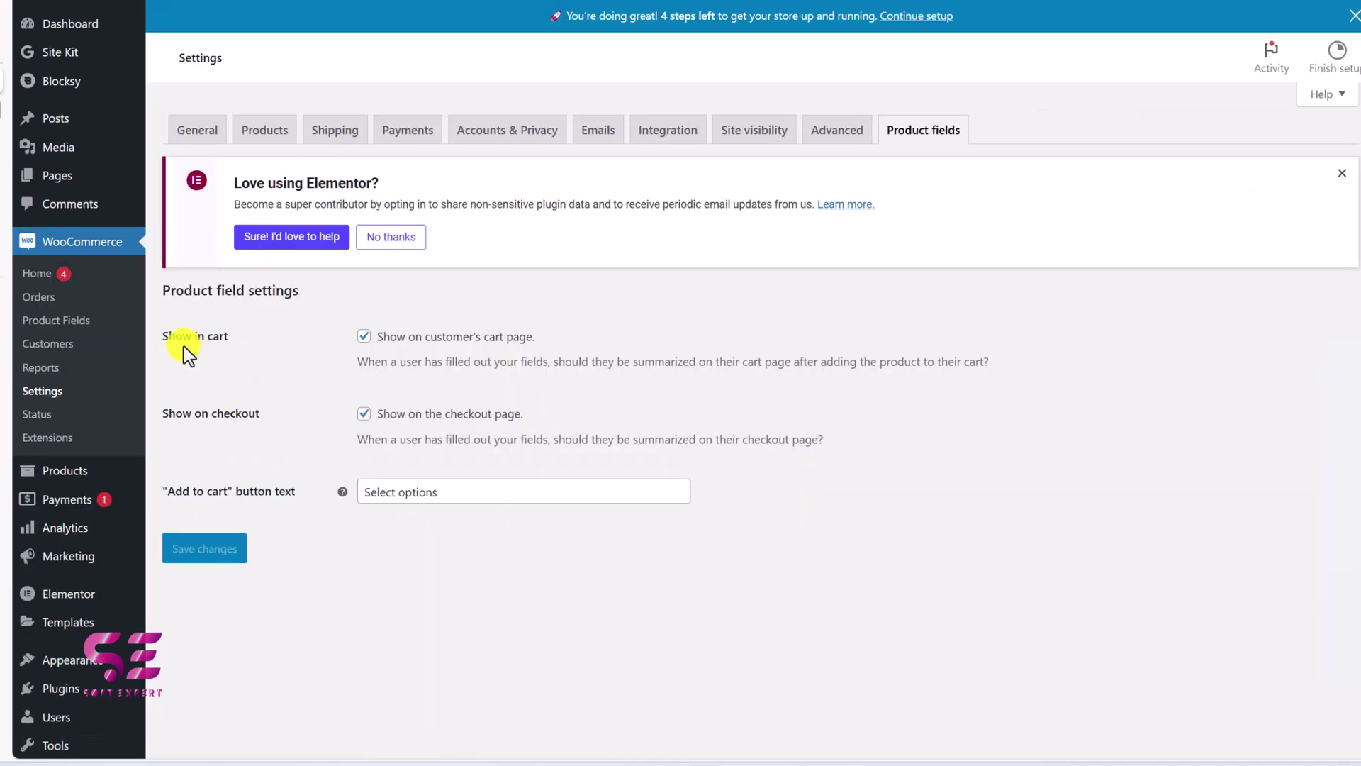
pyautogui.moveTo(237, 403); pyautogui.dragTo(342, 458)
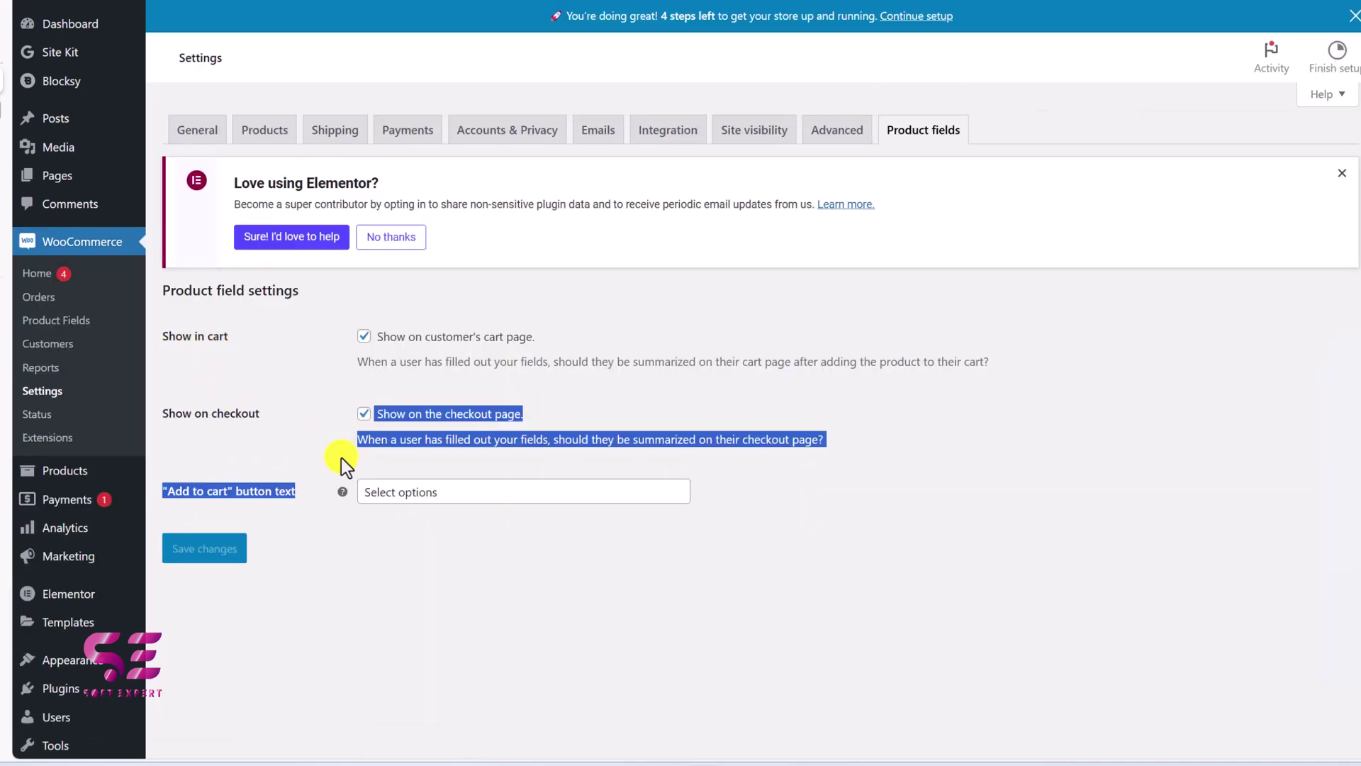
pyautogui.click(303, 470)
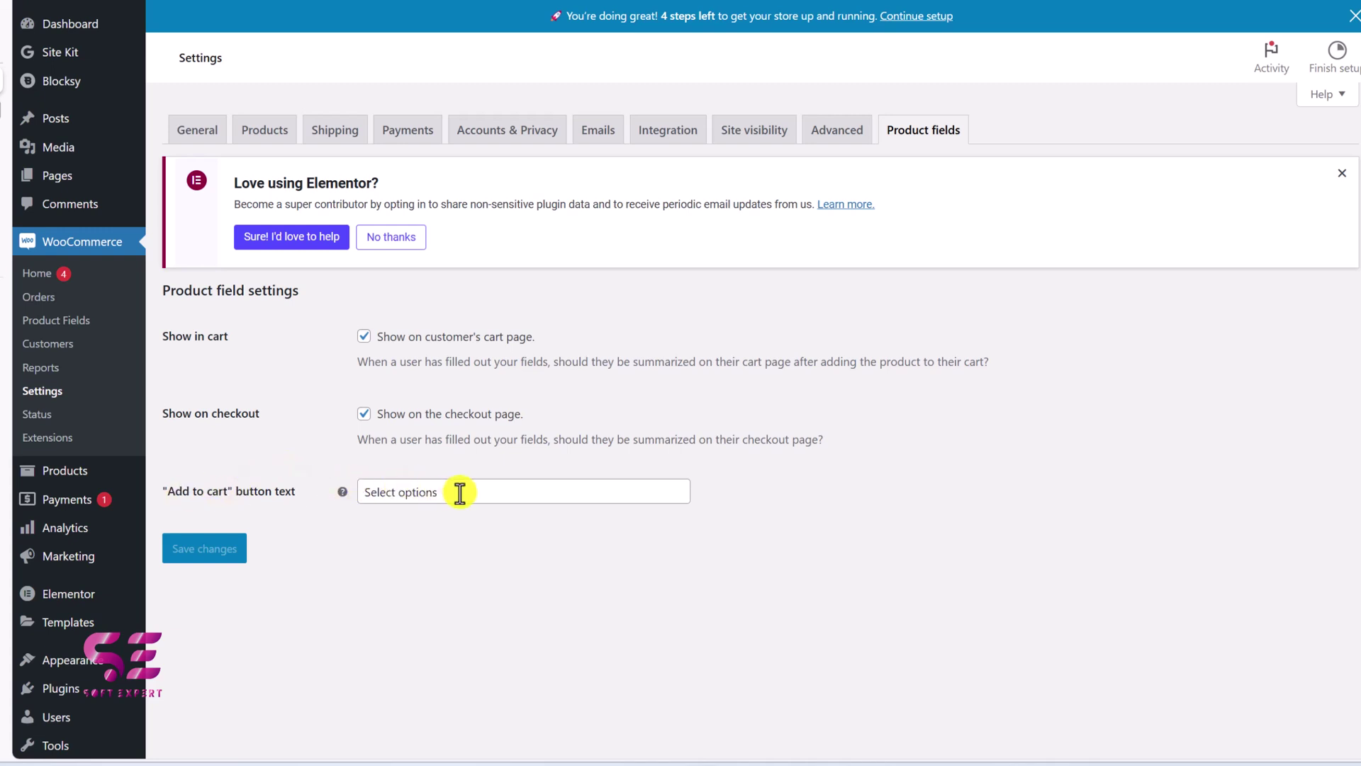
pyautogui.moveTo(456, 494); pyautogui.dragTo(357, 493)
pyautogui.click(359, 493)
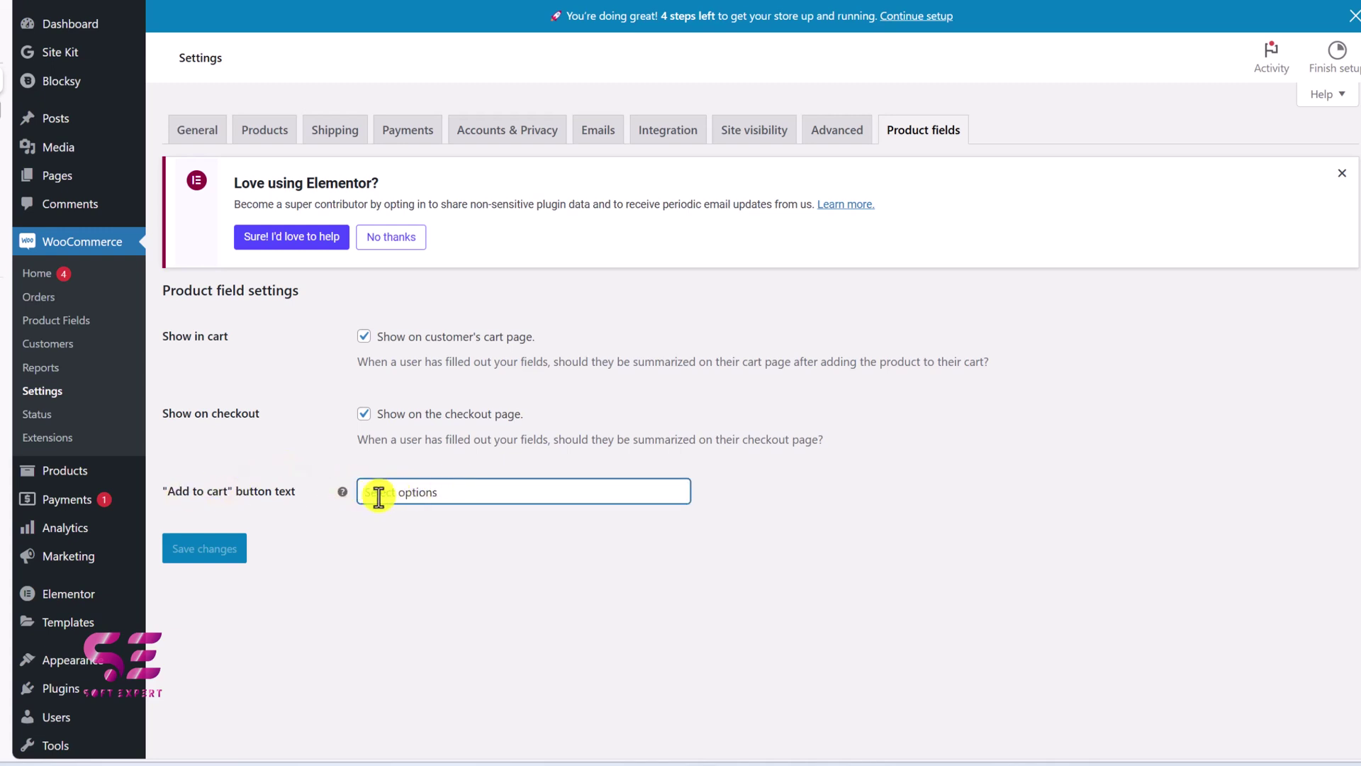
pyautogui.click(369, 470)
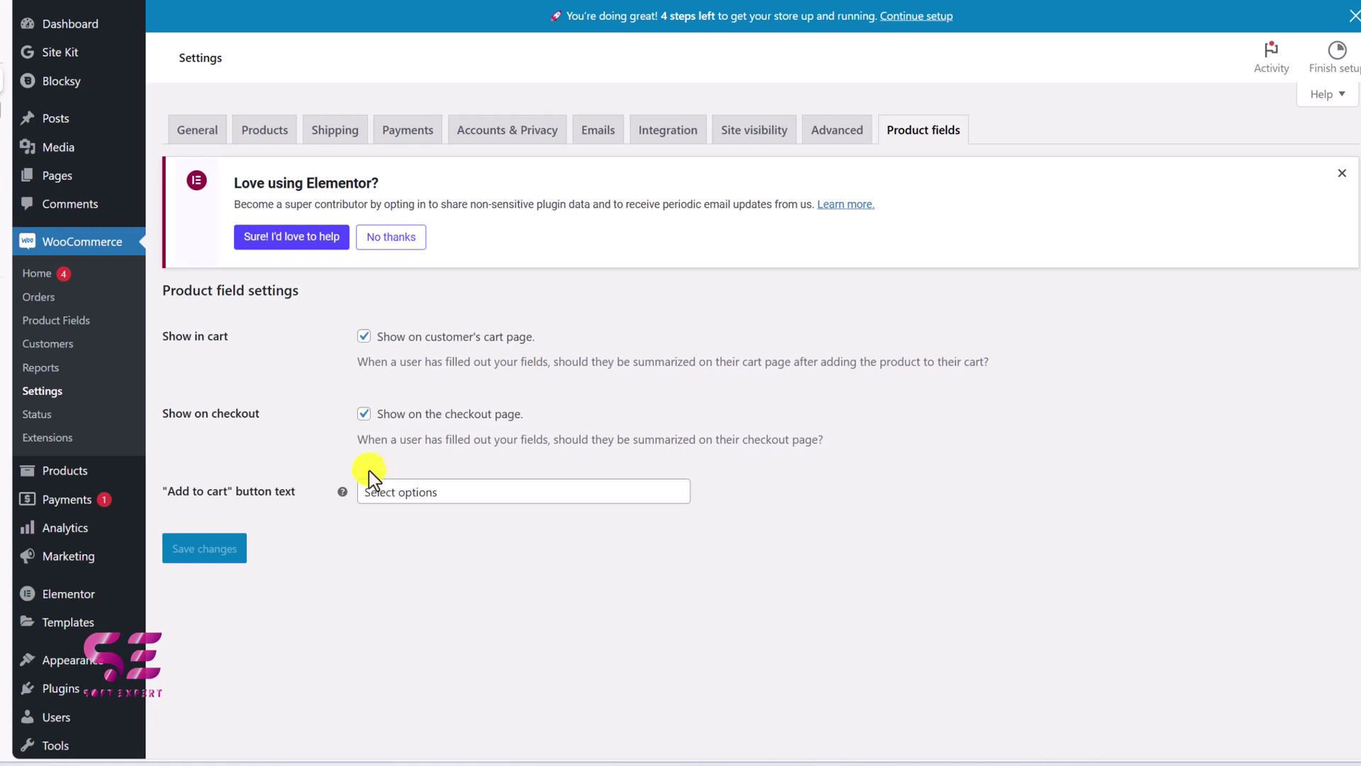
# - Start a new product field group from Product Fields and title it 'Group 1'
pyautogui.click(70, 322)
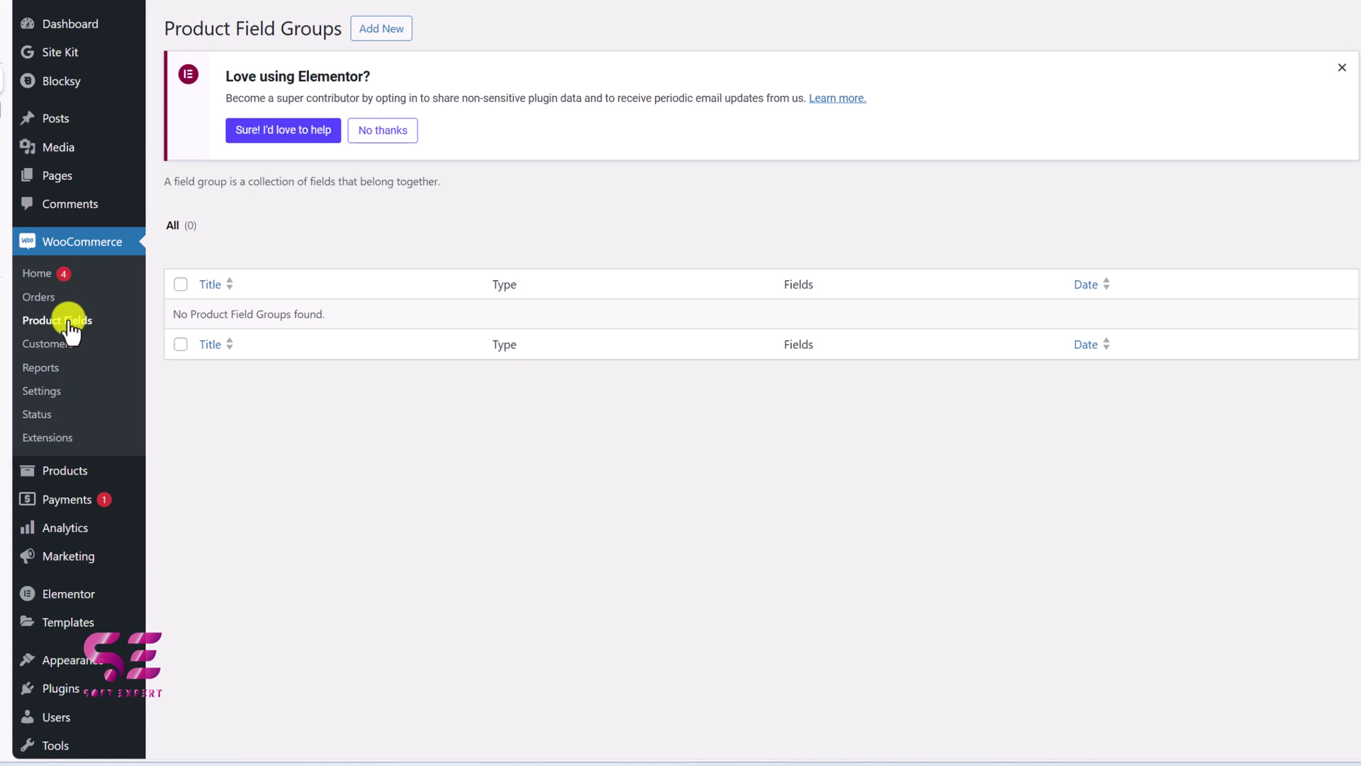
pyautogui.click(395, 30)
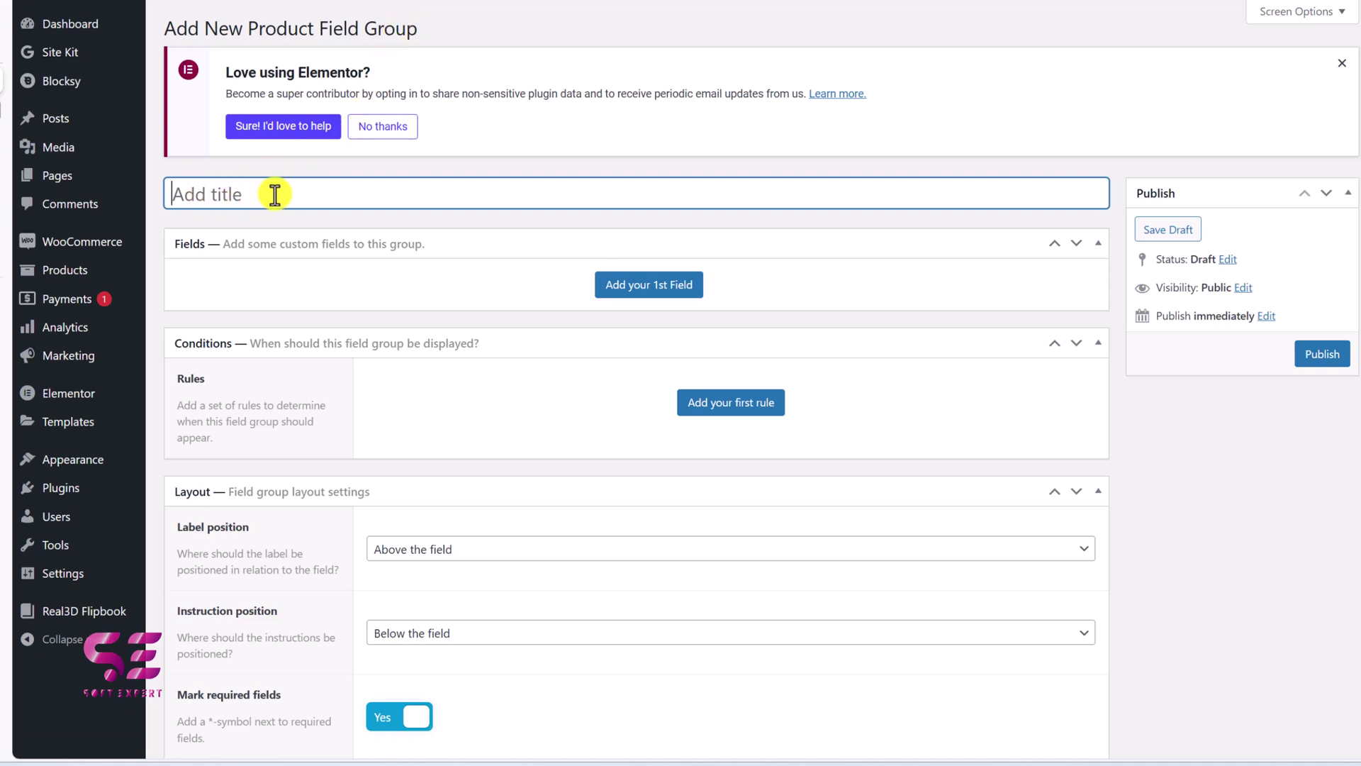
pyautogui.write('Group 1')
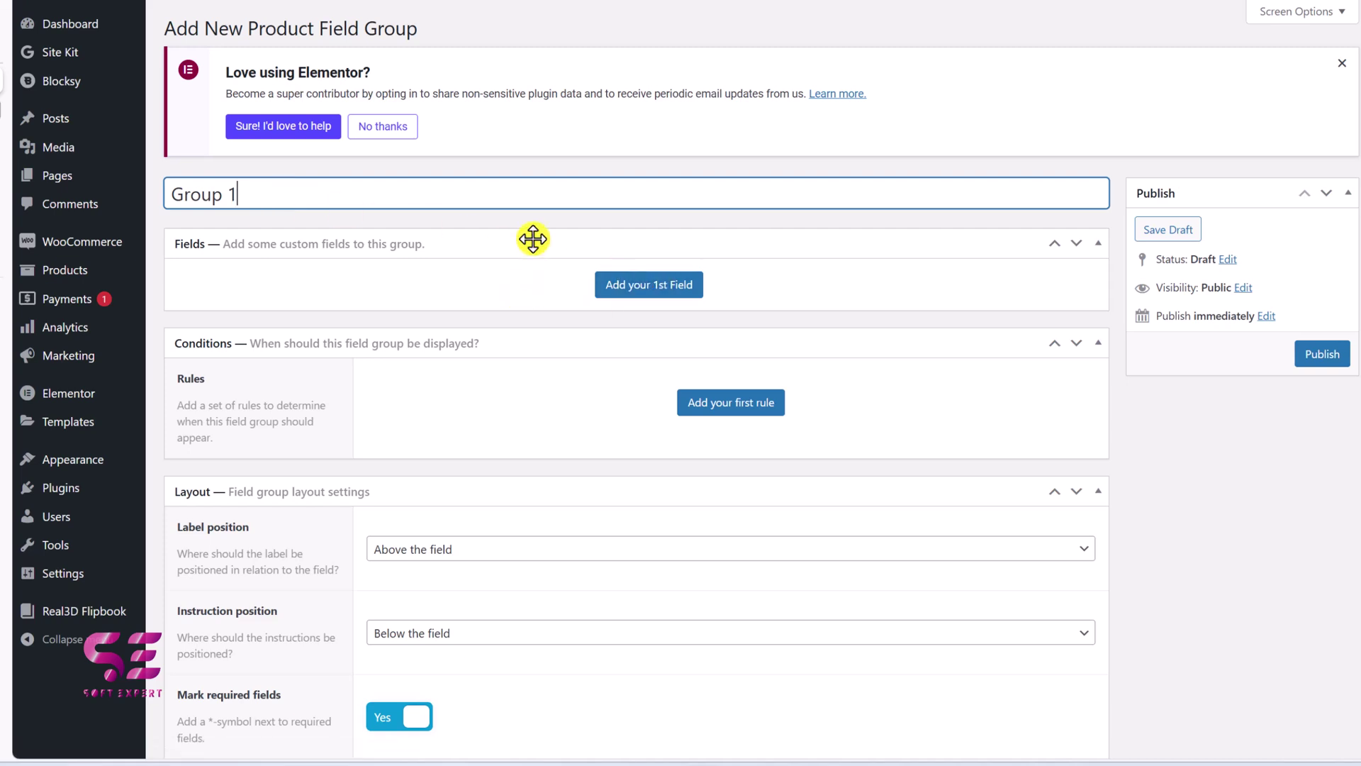
# - Add the group's first field, keeping type Text, and label it 'Your Name'
pyautogui.click(629, 287)
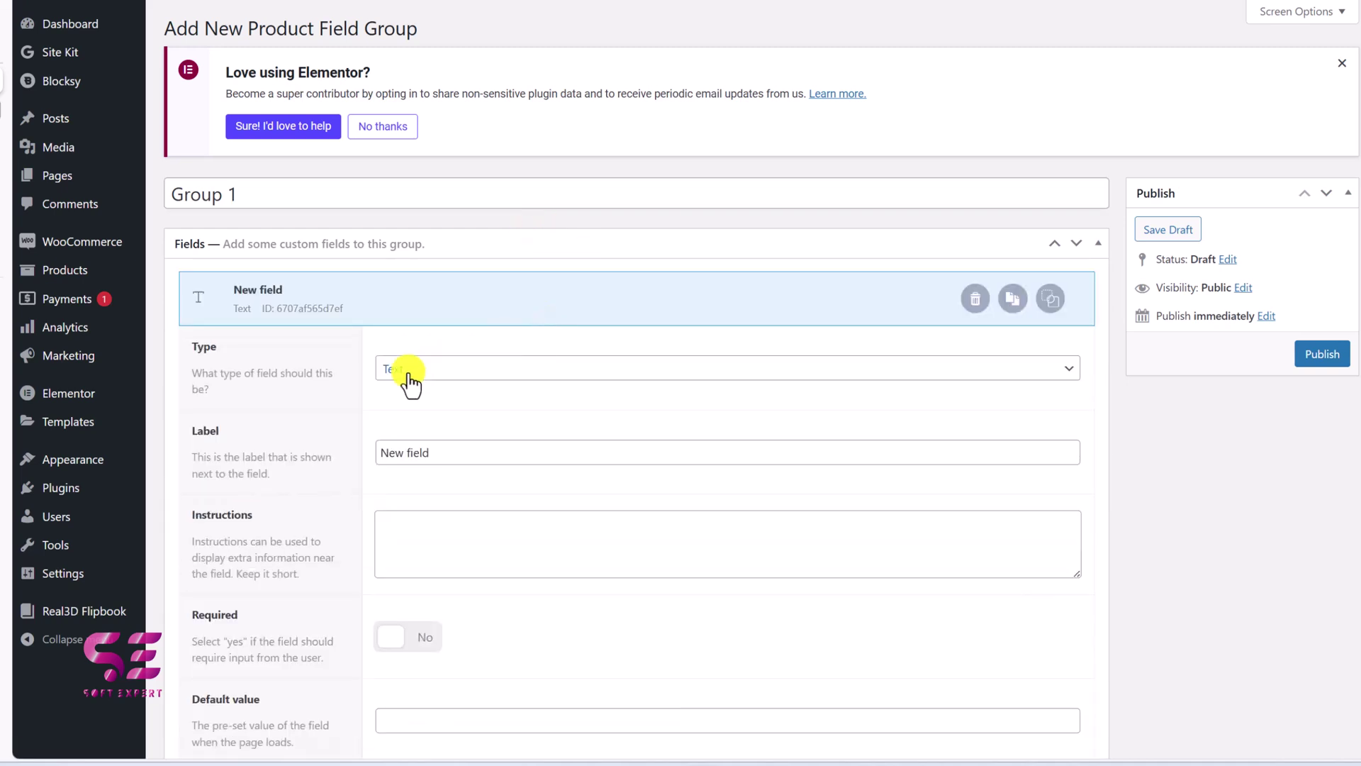
pyautogui.click(458, 368)
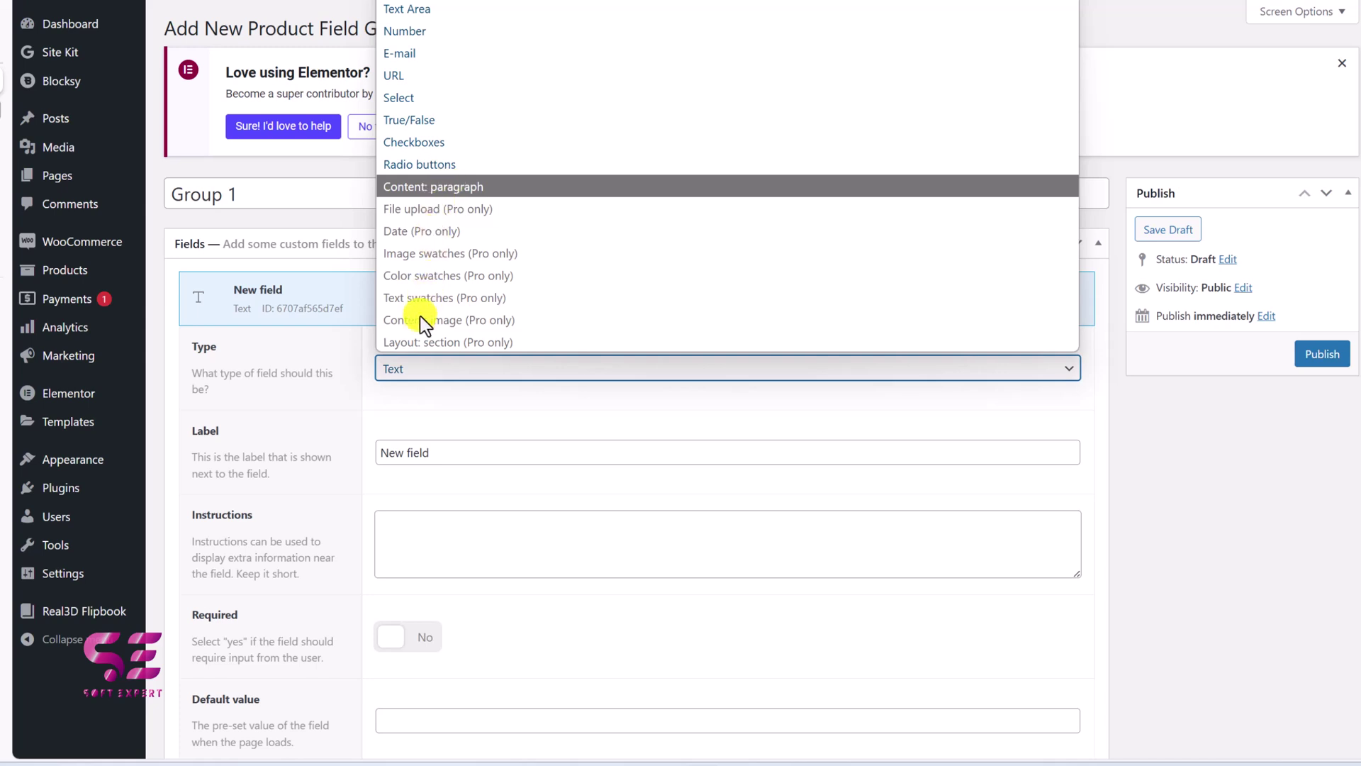
pyautogui.scroll(-1, 415, 325)
pyautogui.scroll(-1, 400, 400)
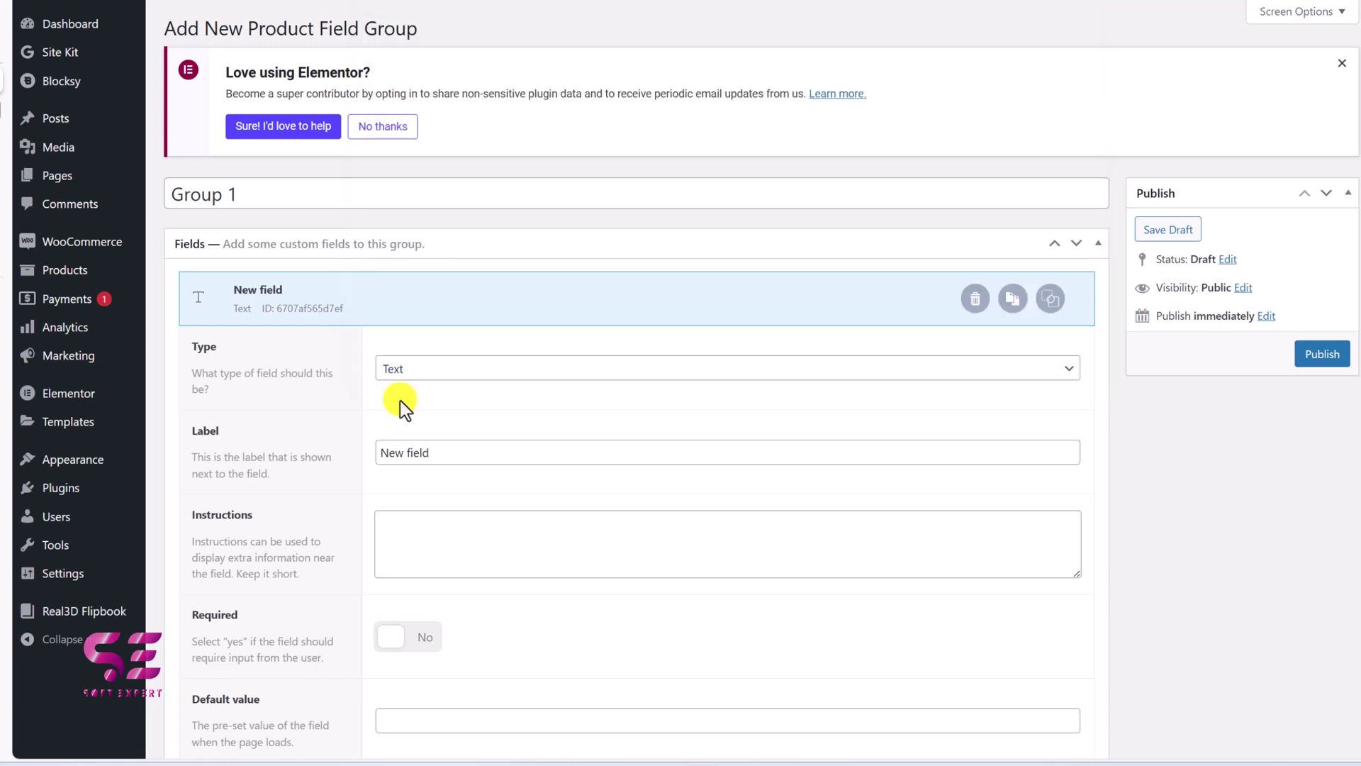
pyautogui.scroll(-3, 407, 361)
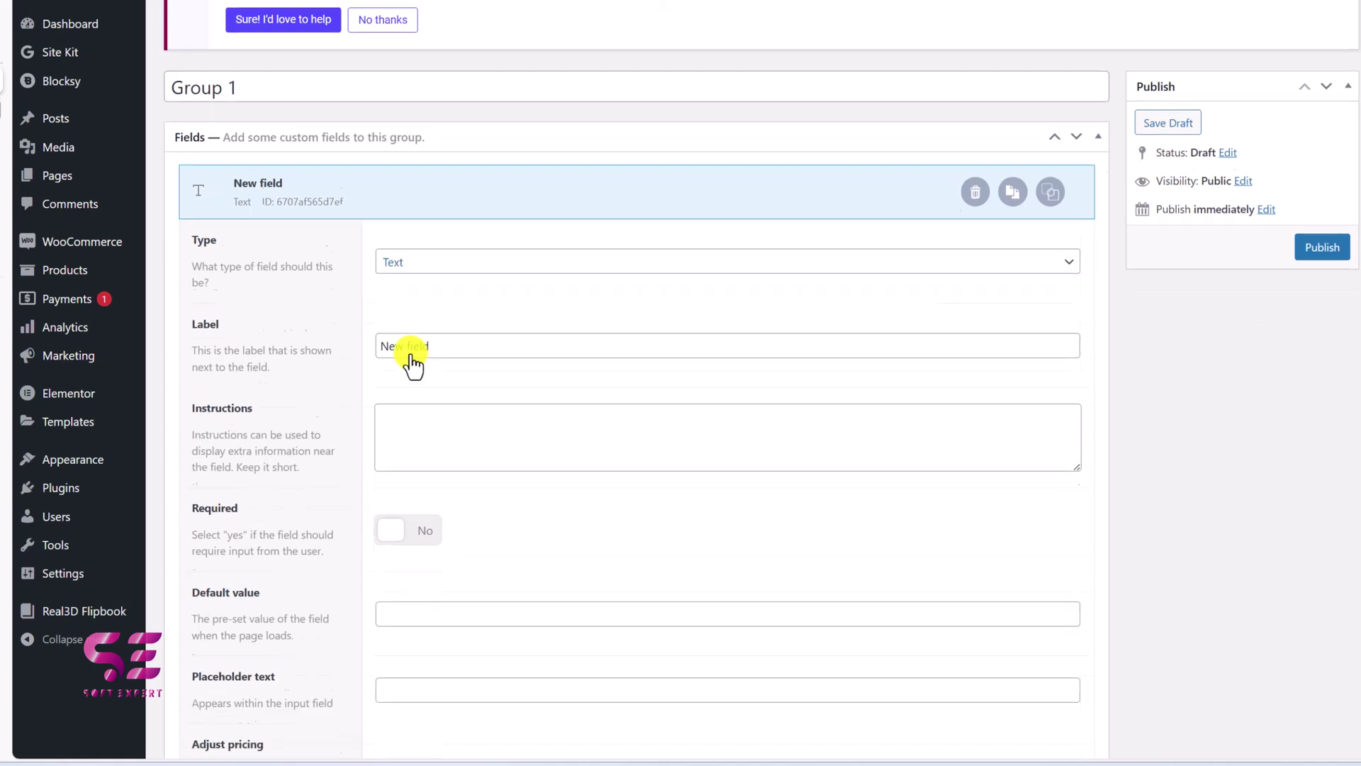
pyautogui.click(417, 315)
pyautogui.moveTo(447, 305); pyautogui.dragTo(385, 305)
pyautogui.write('Your Name')
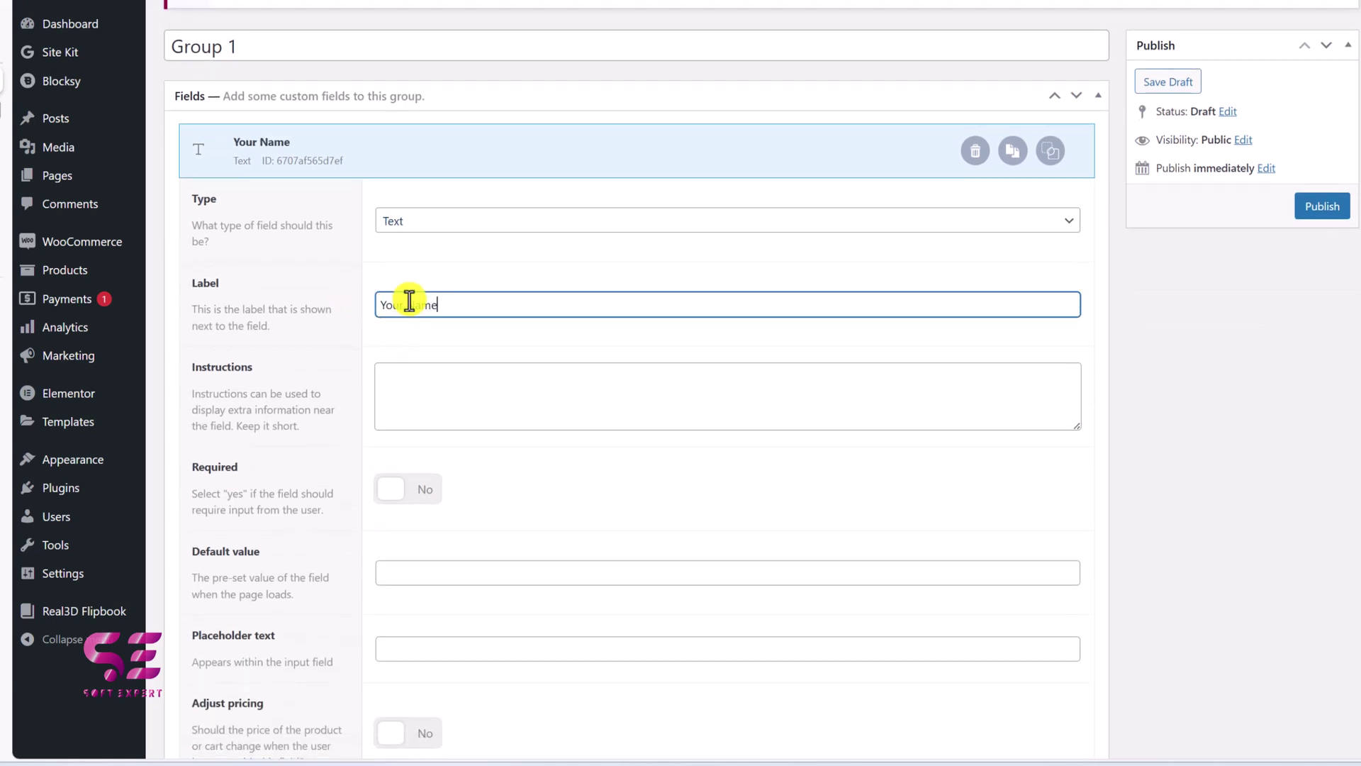
# - Make the Your Name field required with the placeholder 'Your name here'
pyautogui.click(393, 385)
pyautogui.scroll(-2, 487, 368)
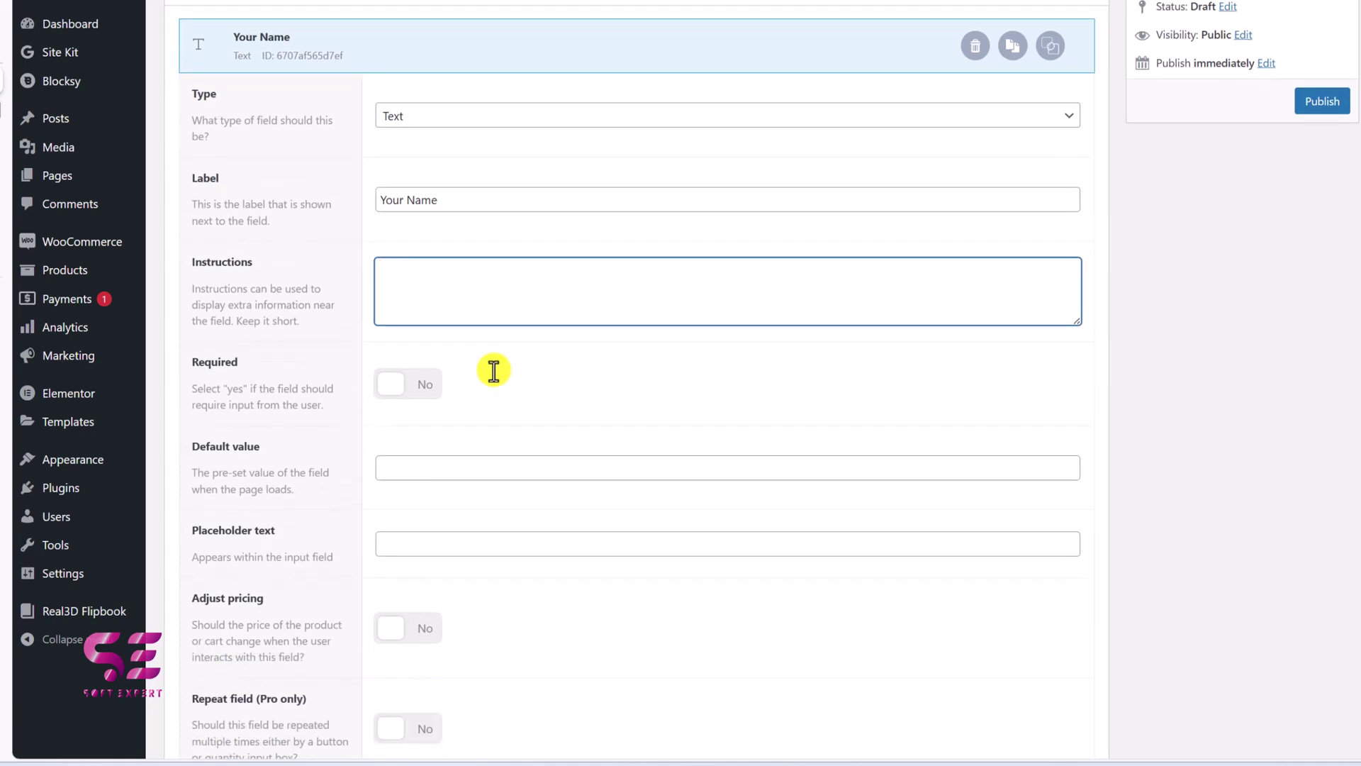
pyautogui.scroll(-5, 445, 311)
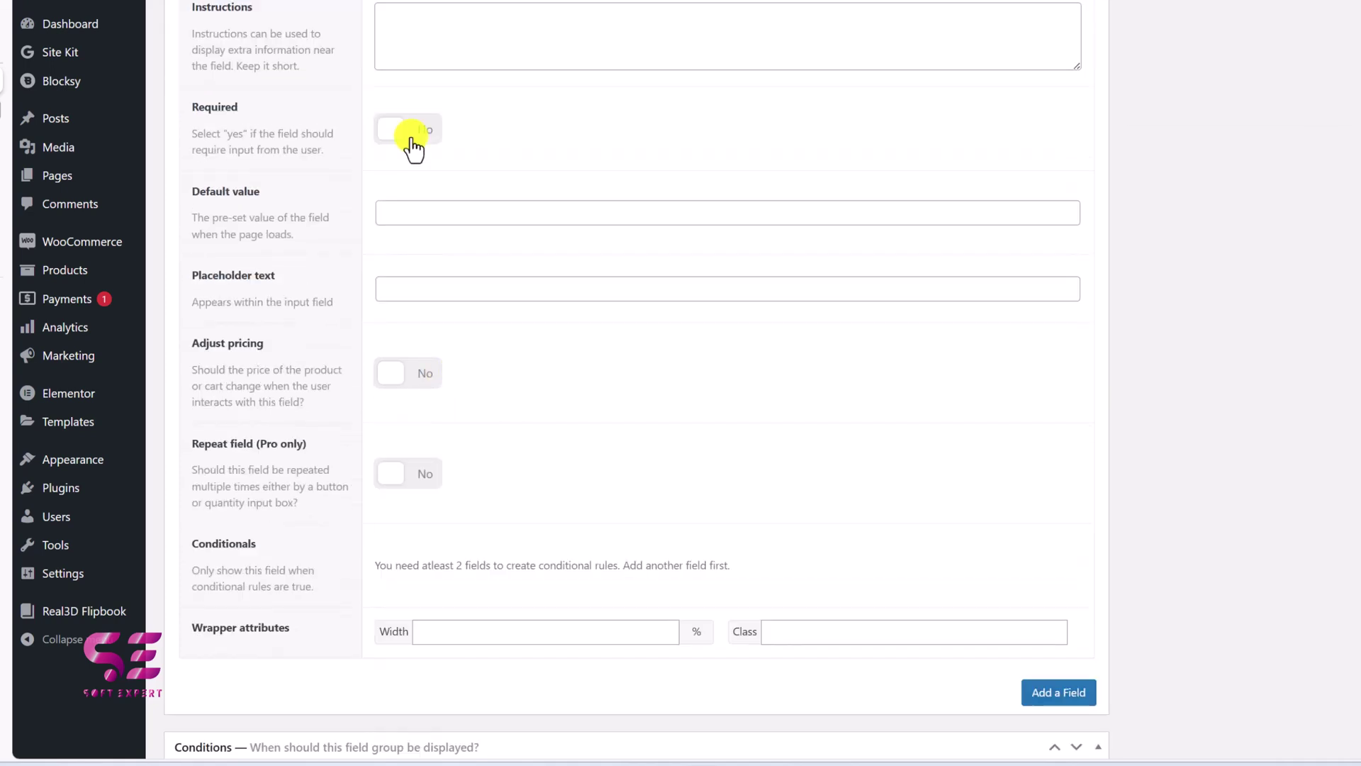
pyautogui.click(409, 134)
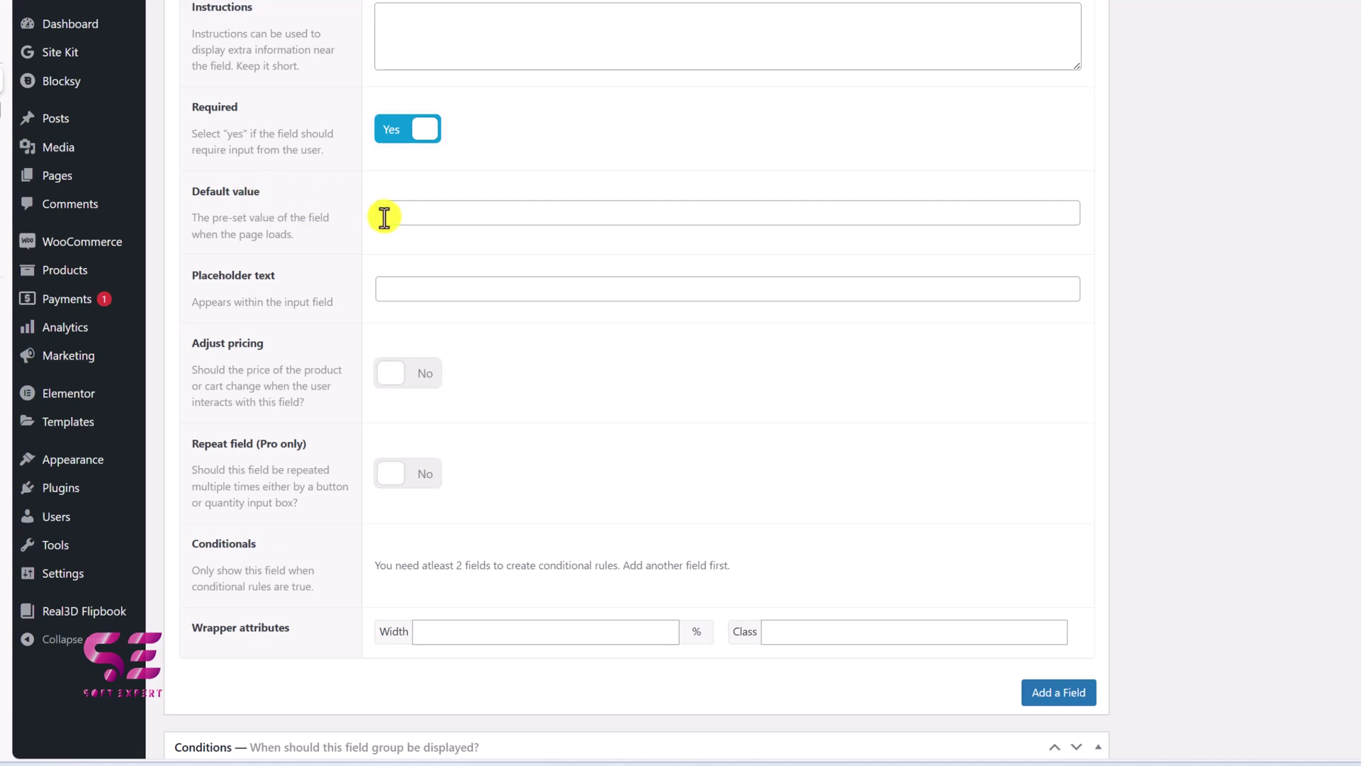
pyautogui.click(404, 297)
pyautogui.write('Your name here')
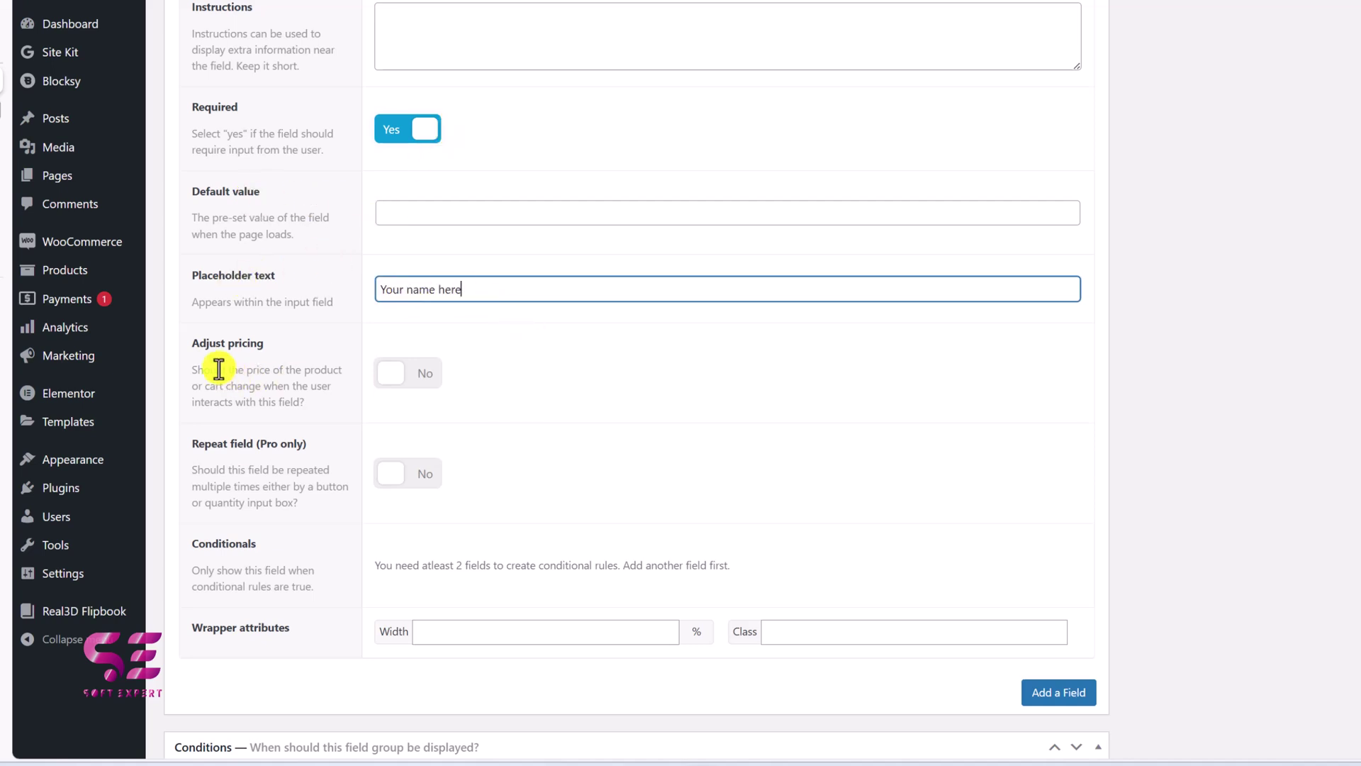
# - Enable price adjustment on the field with a flat fee of 5
pyautogui.click(424, 376)
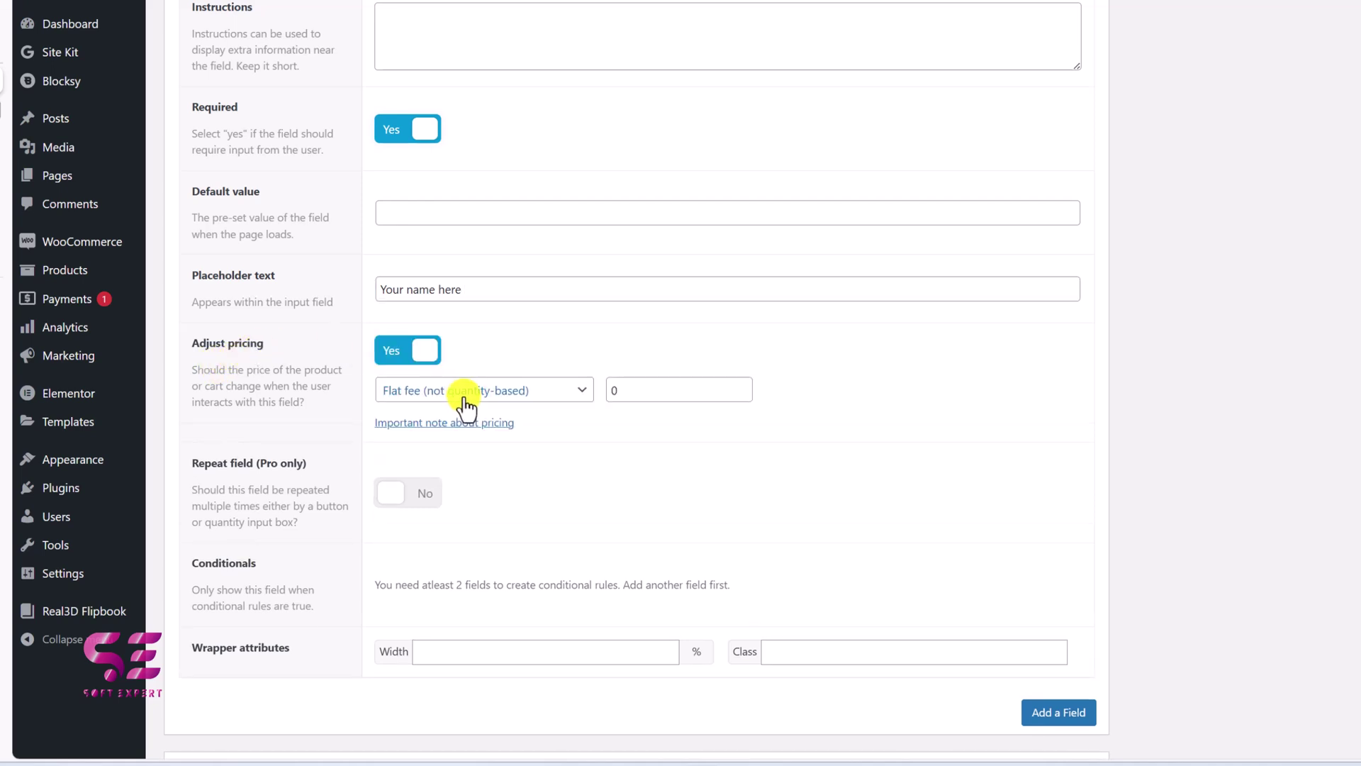
pyautogui.click(397, 390)
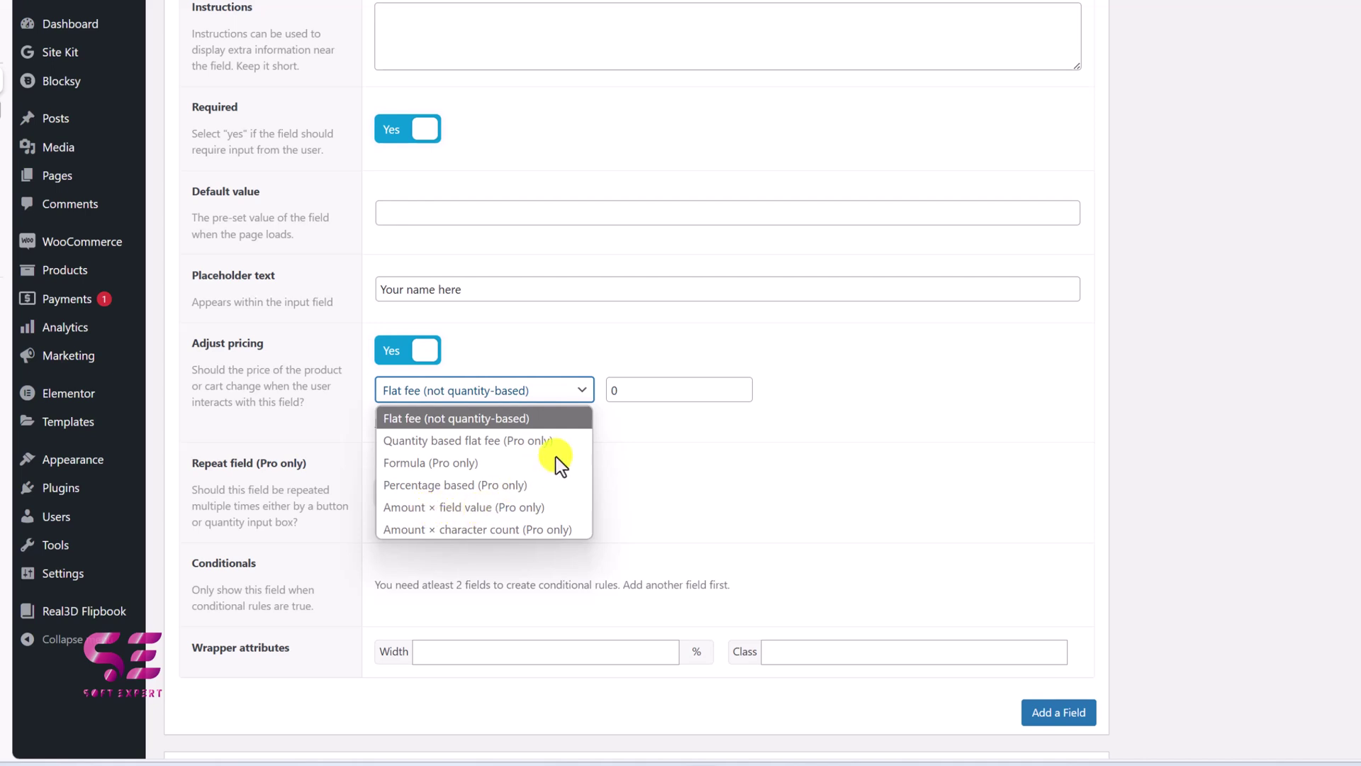
pyautogui.click(516, 389)
pyautogui.click(516, 390)
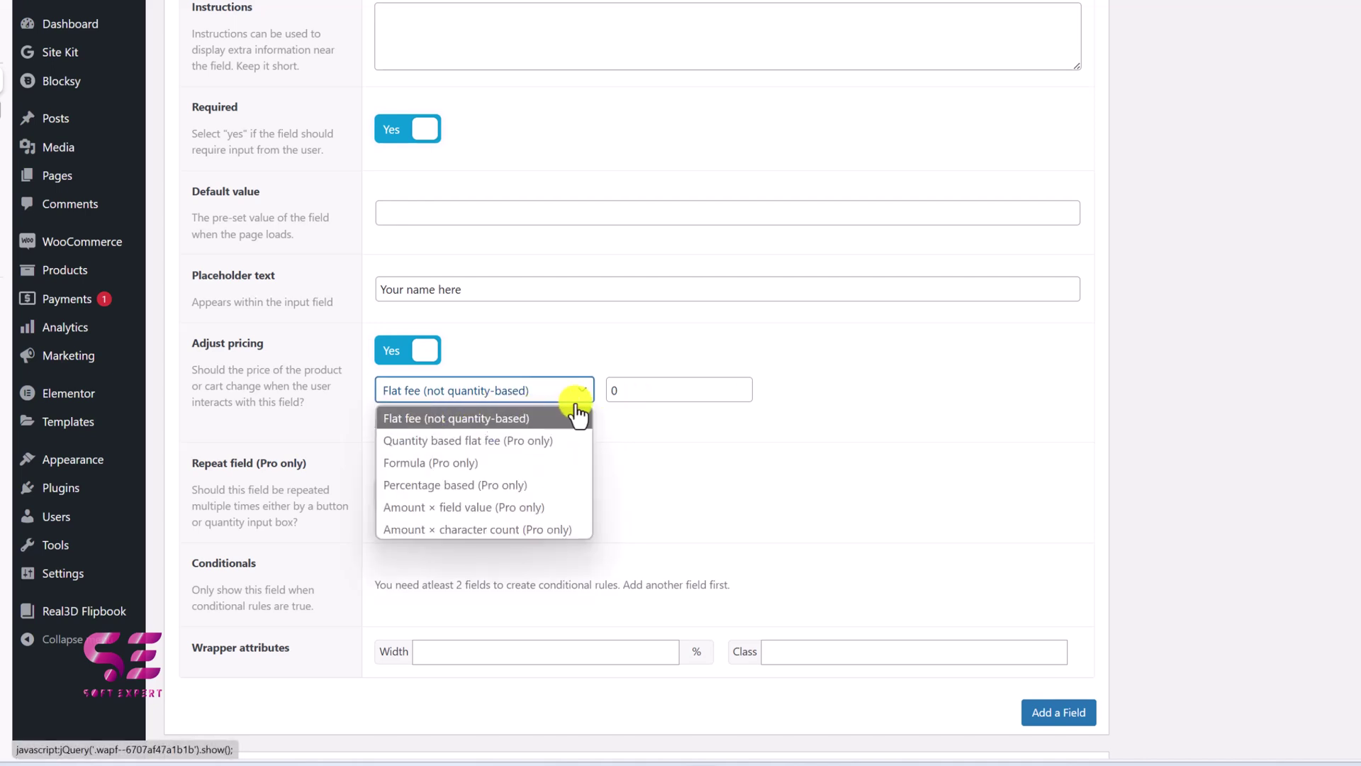
pyautogui.click(578, 418)
pyautogui.click(632, 389)
pyautogui.press('BackSpace')
pyautogui.write('5')
pyautogui.click(535, 456)
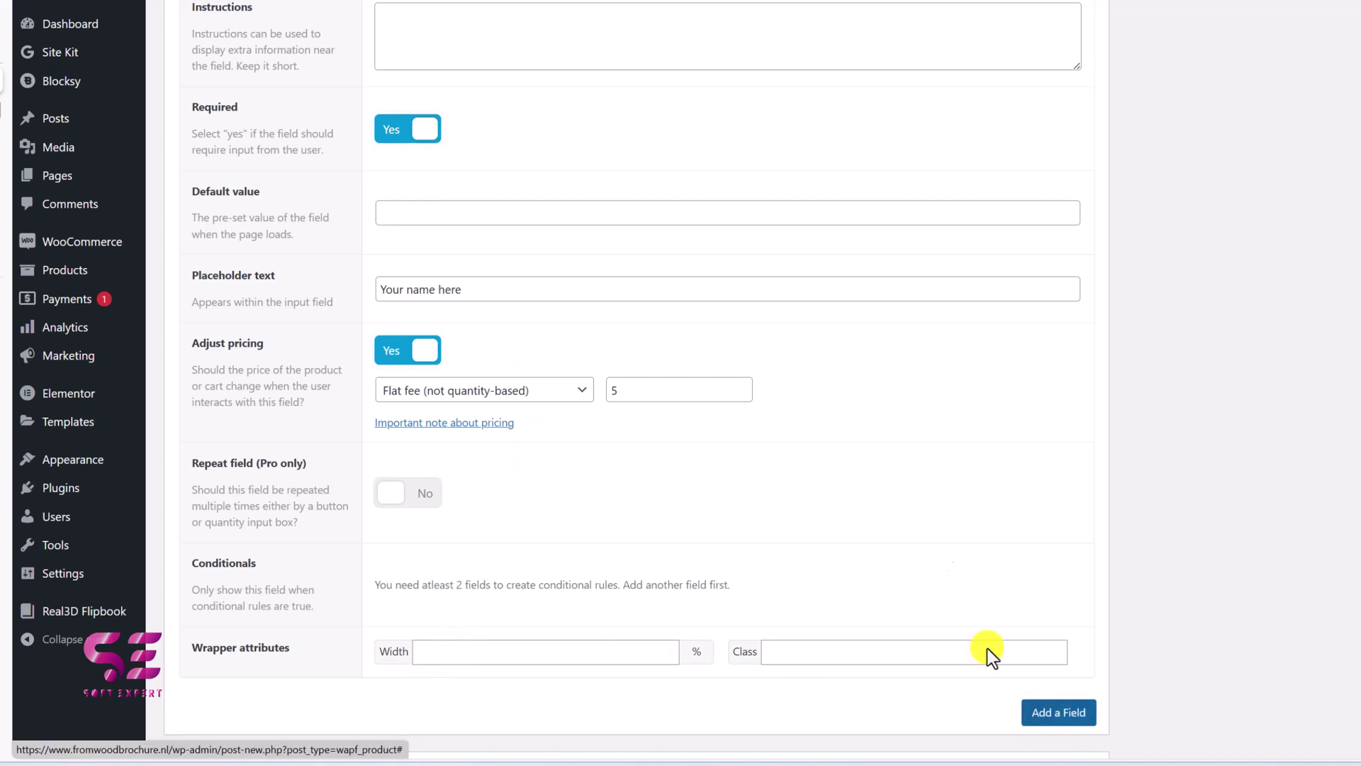
pyautogui.scroll(-5, 851, 326)
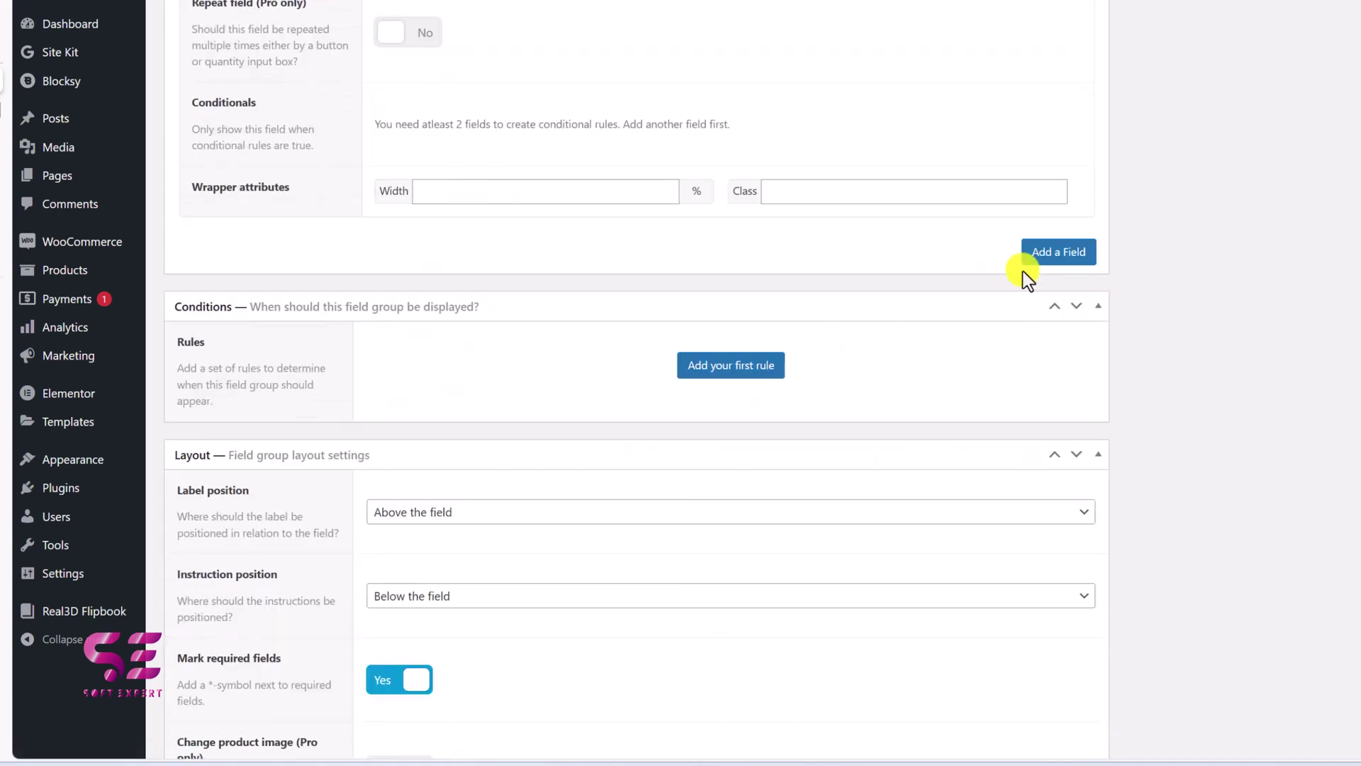
# - Add a second field of type Select labelled 'Options'
pyautogui.click(1047, 261)
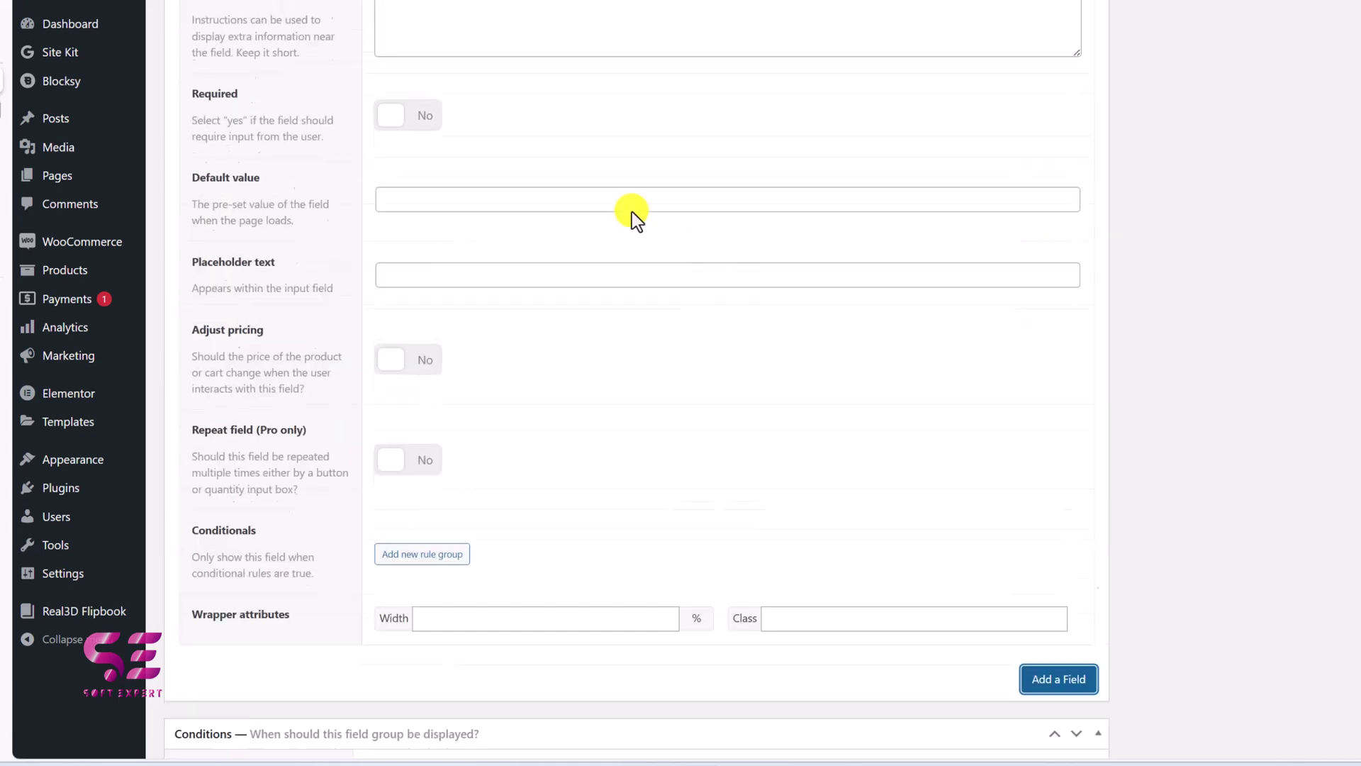
pyautogui.click(436, 228)
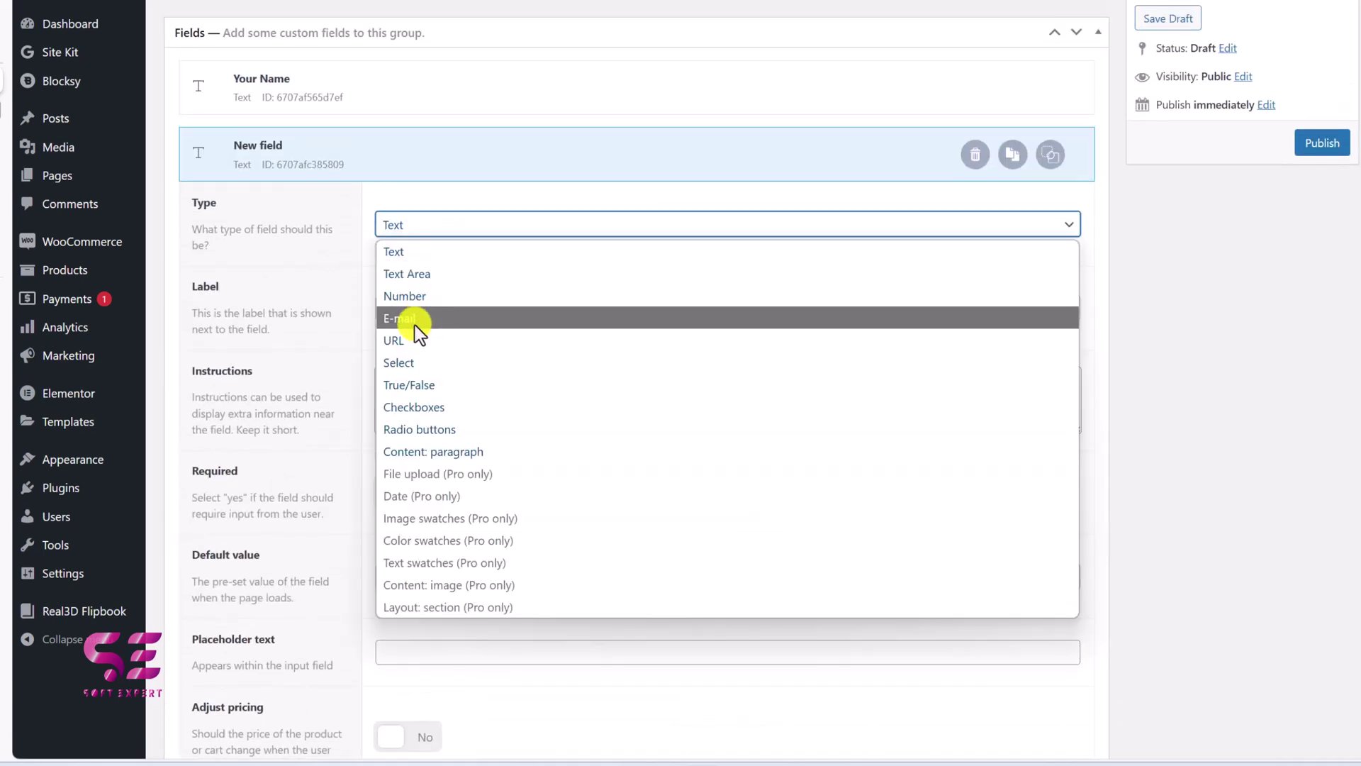
pyautogui.click(411, 364)
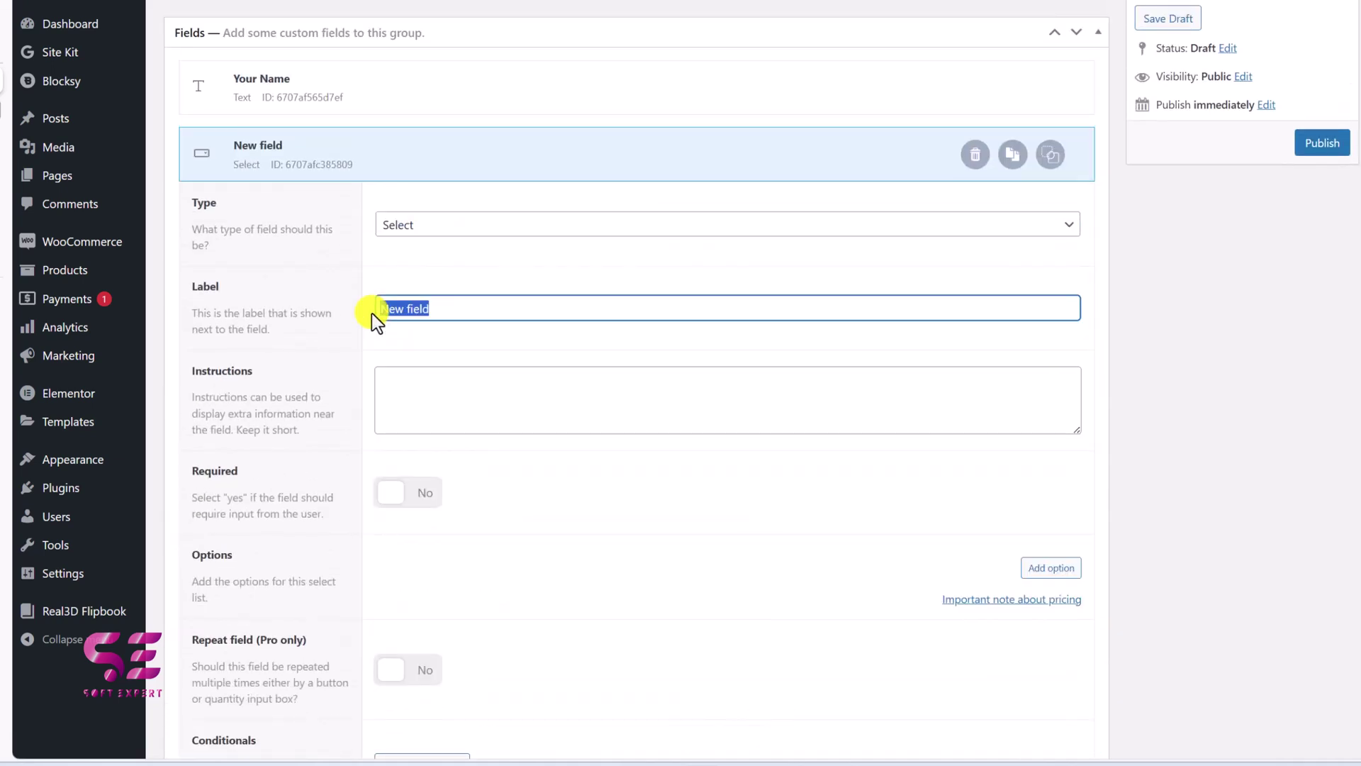
pyautogui.write('Options')
pyautogui.scroll(-1, 474, 476)
pyautogui.scroll(-2, 440, 410)
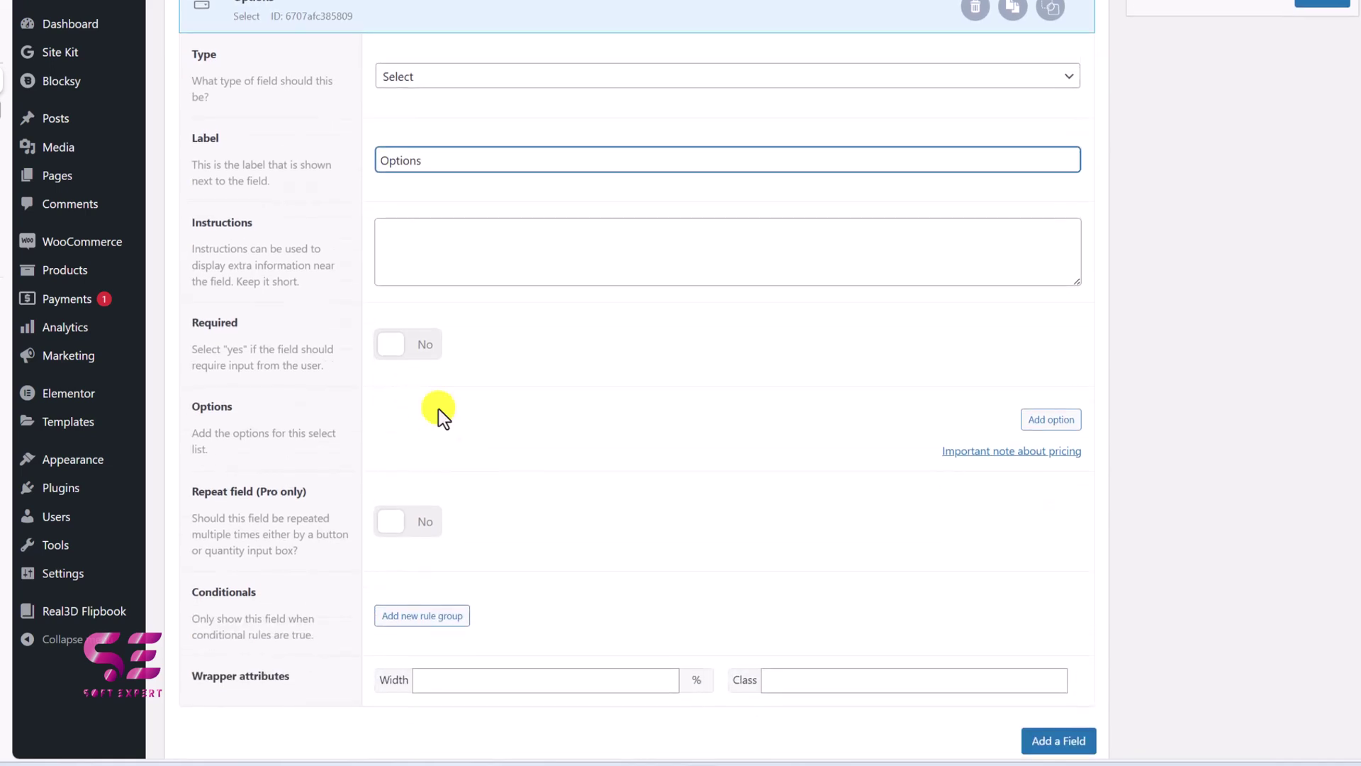
pyautogui.scroll(-1, 419, 362)
pyautogui.scroll(-3, 470, 308)
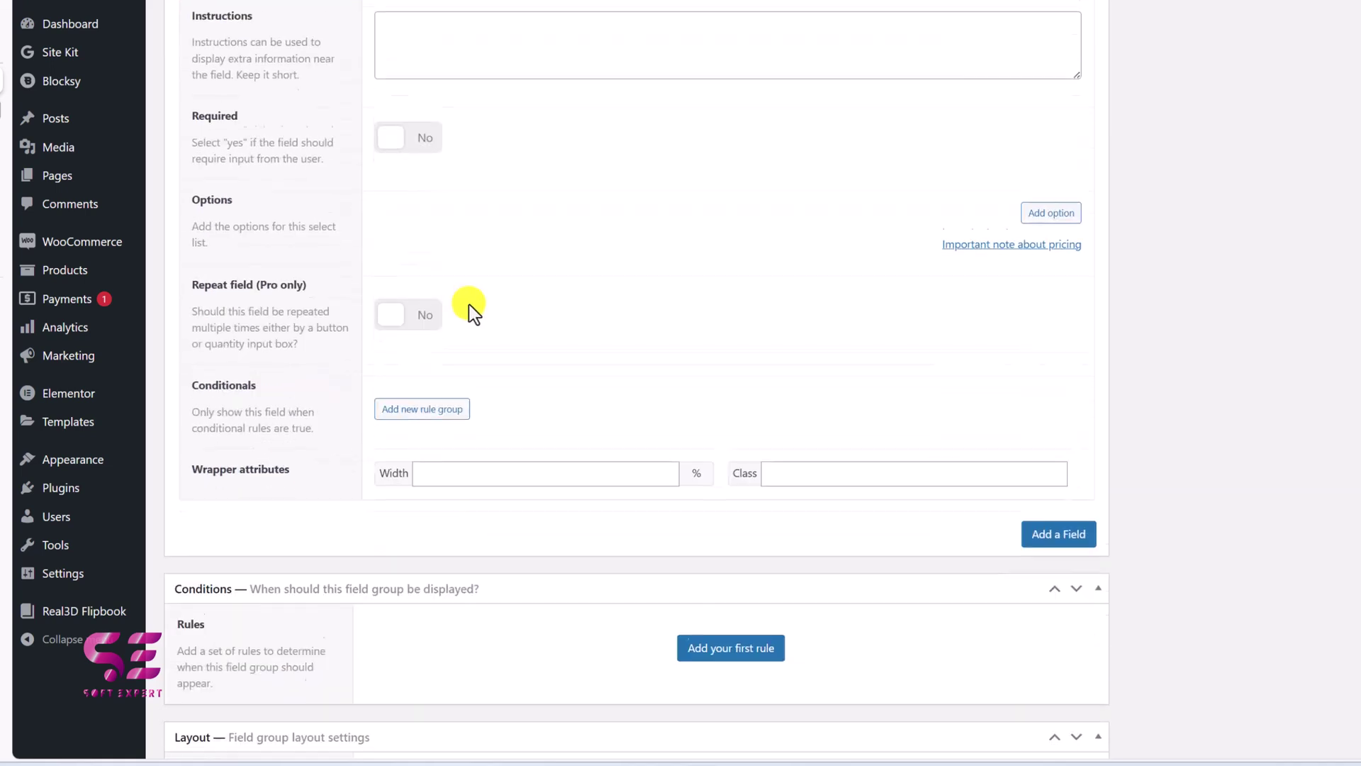
# - Give the Options select three choices, 1, 2 and 3, with no price change
pyautogui.click(1031, 201)
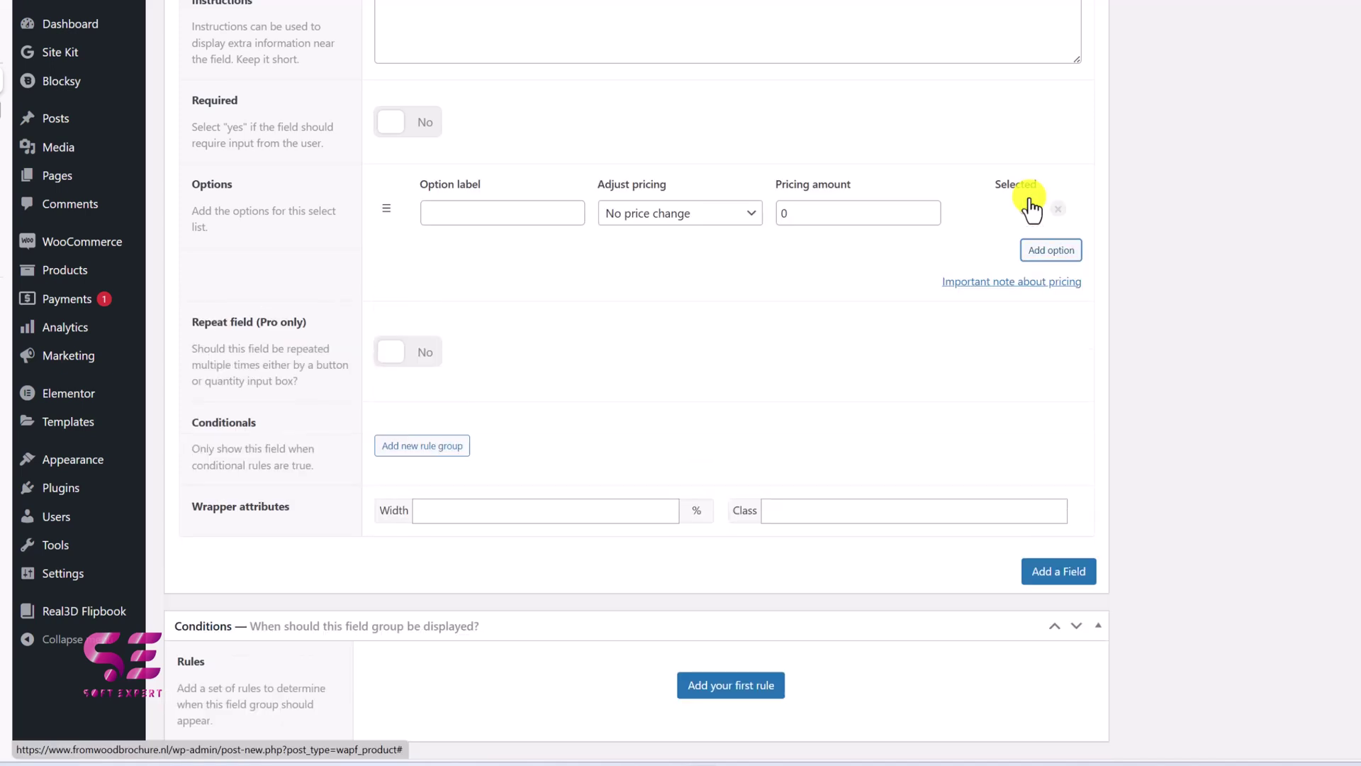
pyautogui.click(497, 214)
pyautogui.write('1')
pyautogui.click(821, 183)
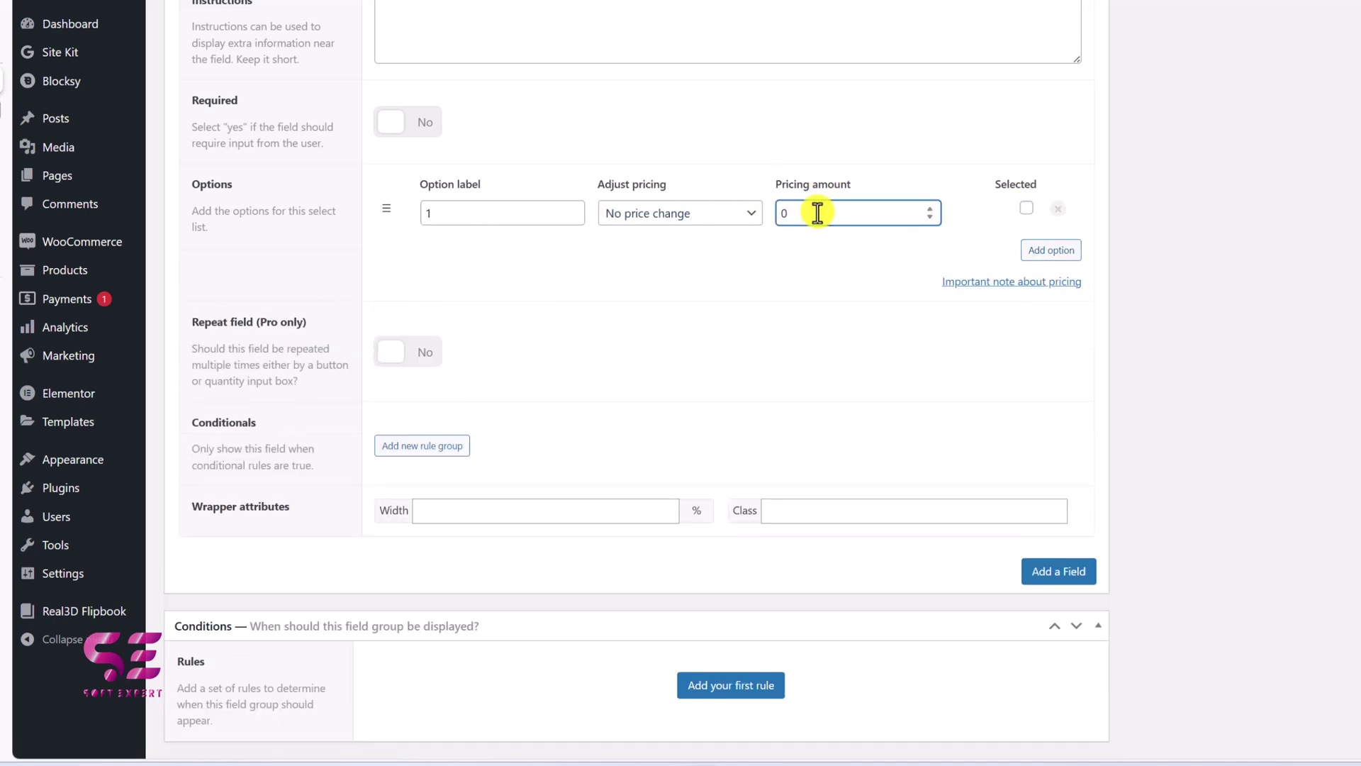
pyautogui.click(1051, 250)
pyautogui.click(521, 235)
pyautogui.write('2')
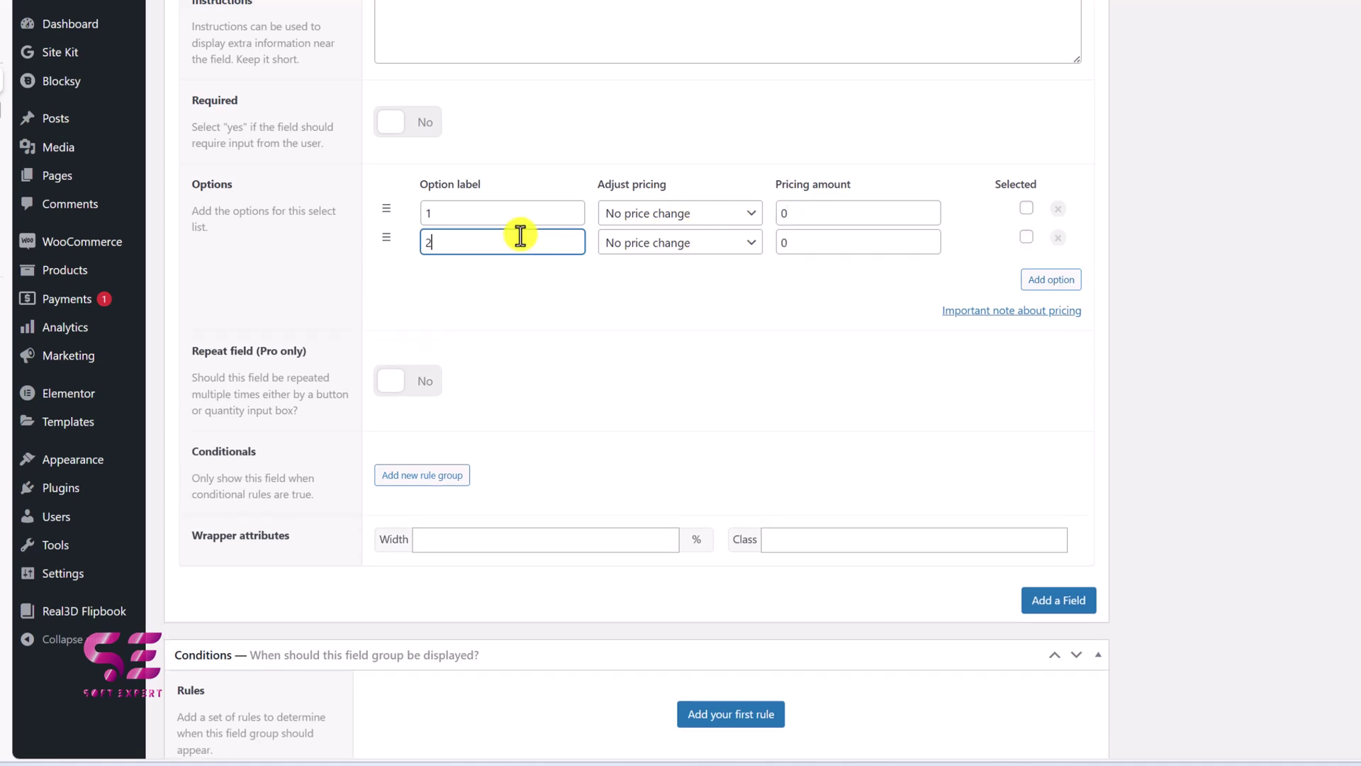
pyautogui.click(1026, 282)
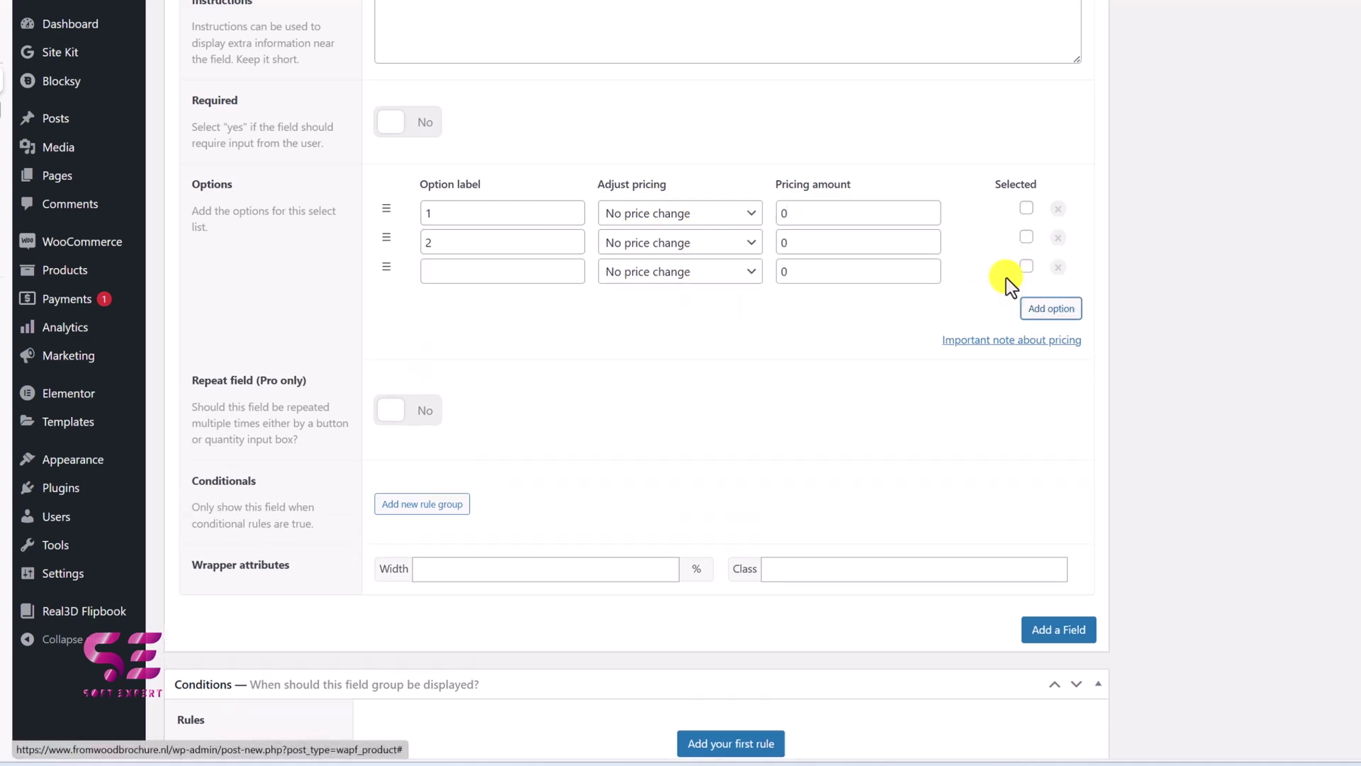
pyautogui.click(547, 271)
pyautogui.write('3')
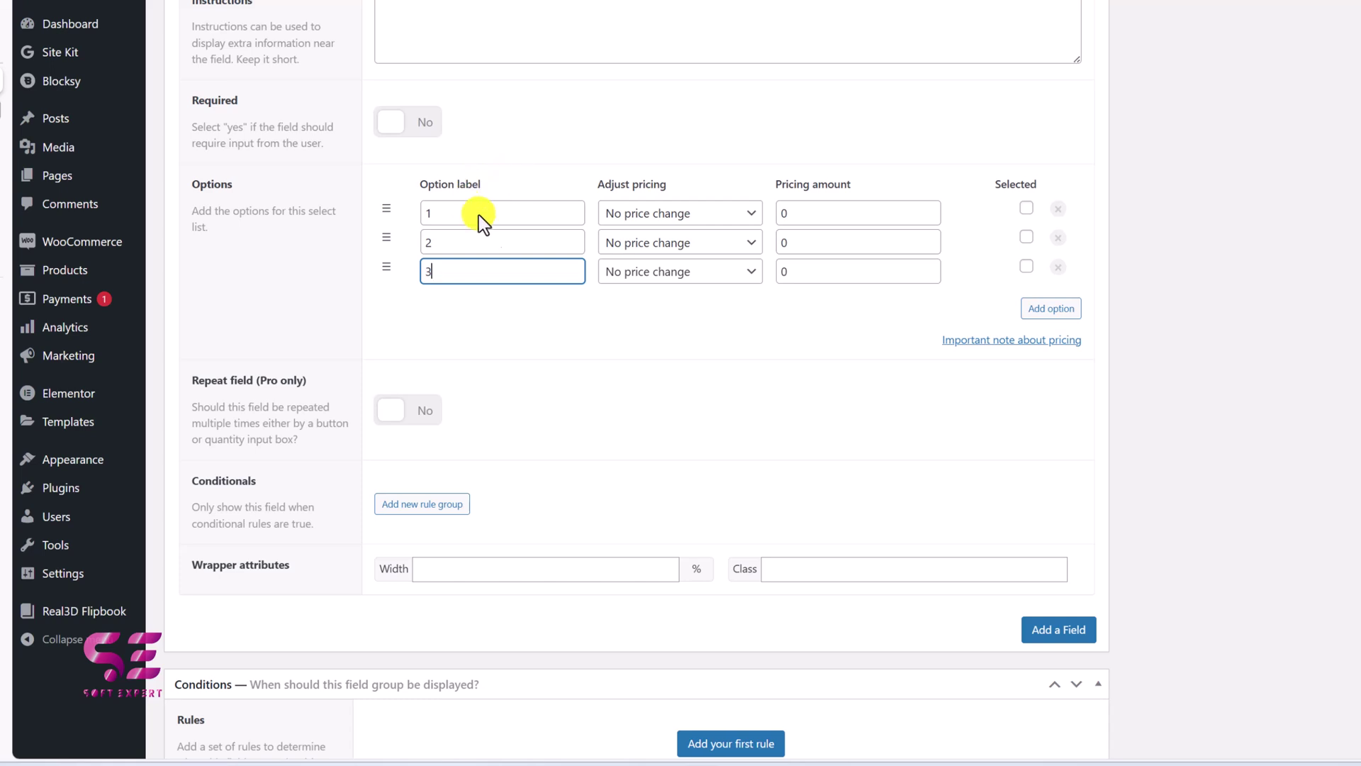
pyautogui.click(602, 308)
pyautogui.scroll(-2, 602, 307)
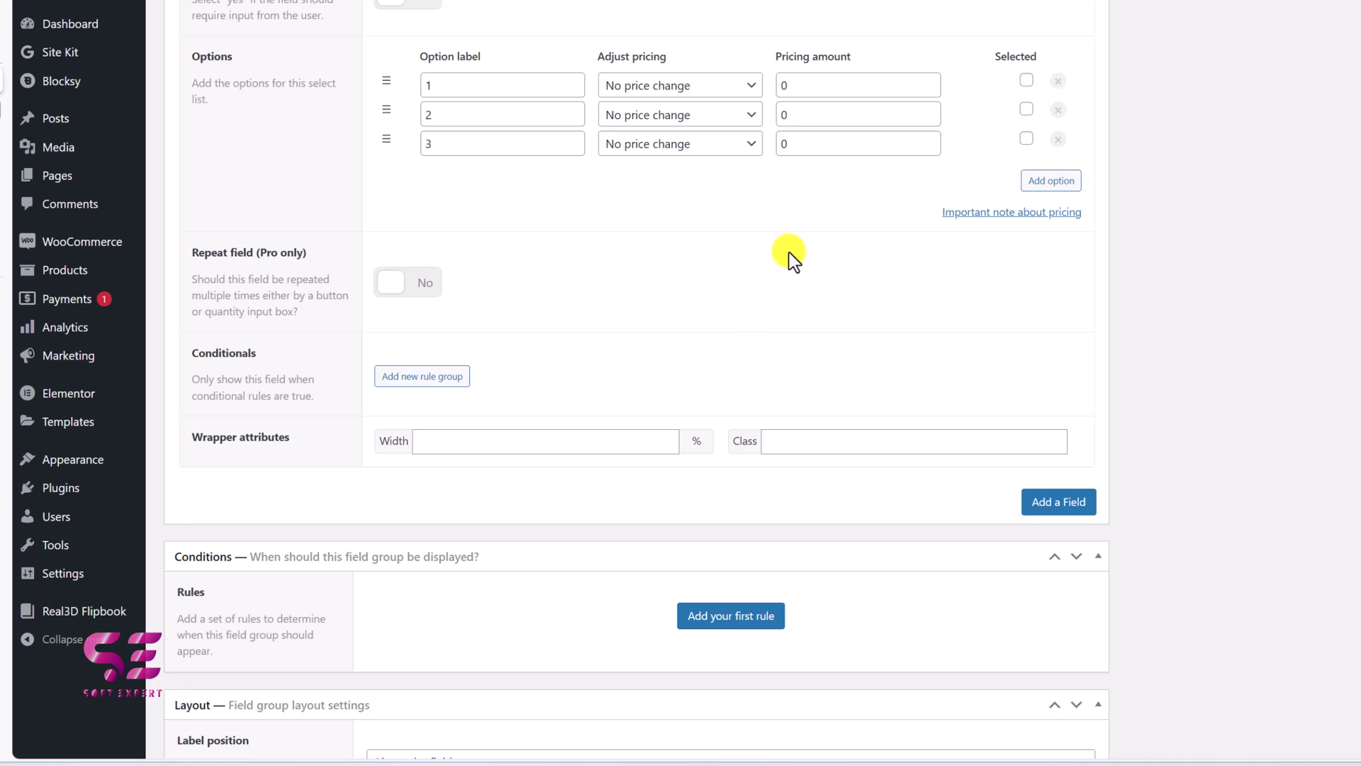
pyautogui.scroll(-4, 789, 253)
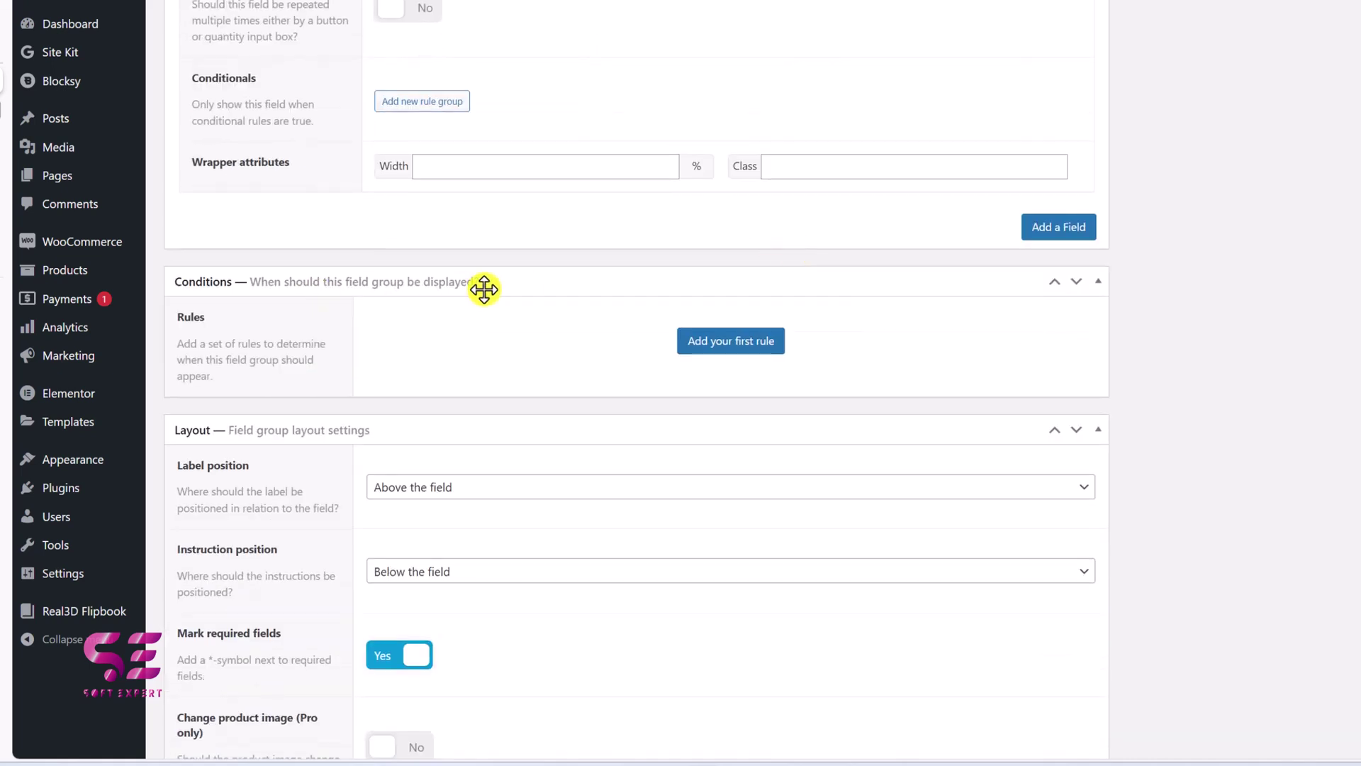
# - Add a display rule Product is equal to Workbench, found by searching 'work'
pyautogui.click(723, 342)
pyautogui.click(468, 334)
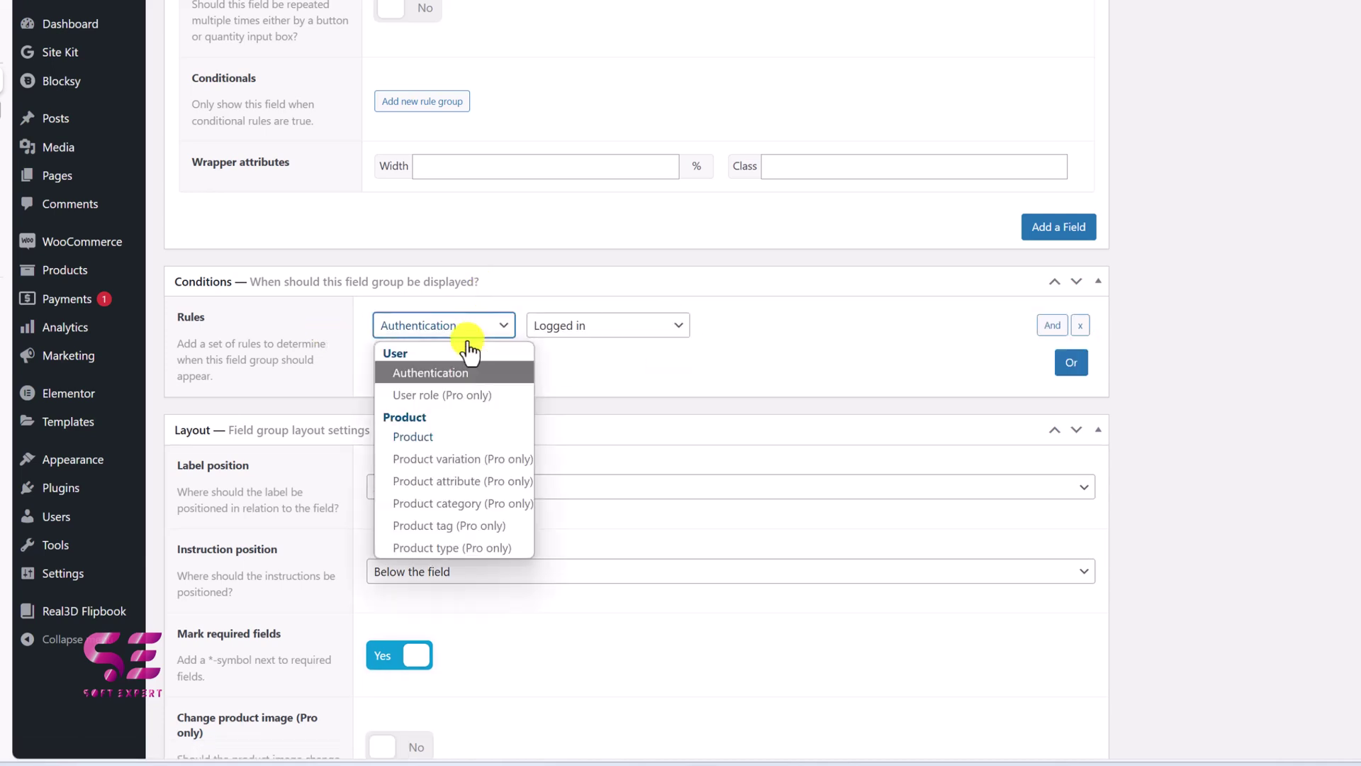
pyautogui.click(416, 436)
pyautogui.click(603, 345)
pyautogui.click(637, 342)
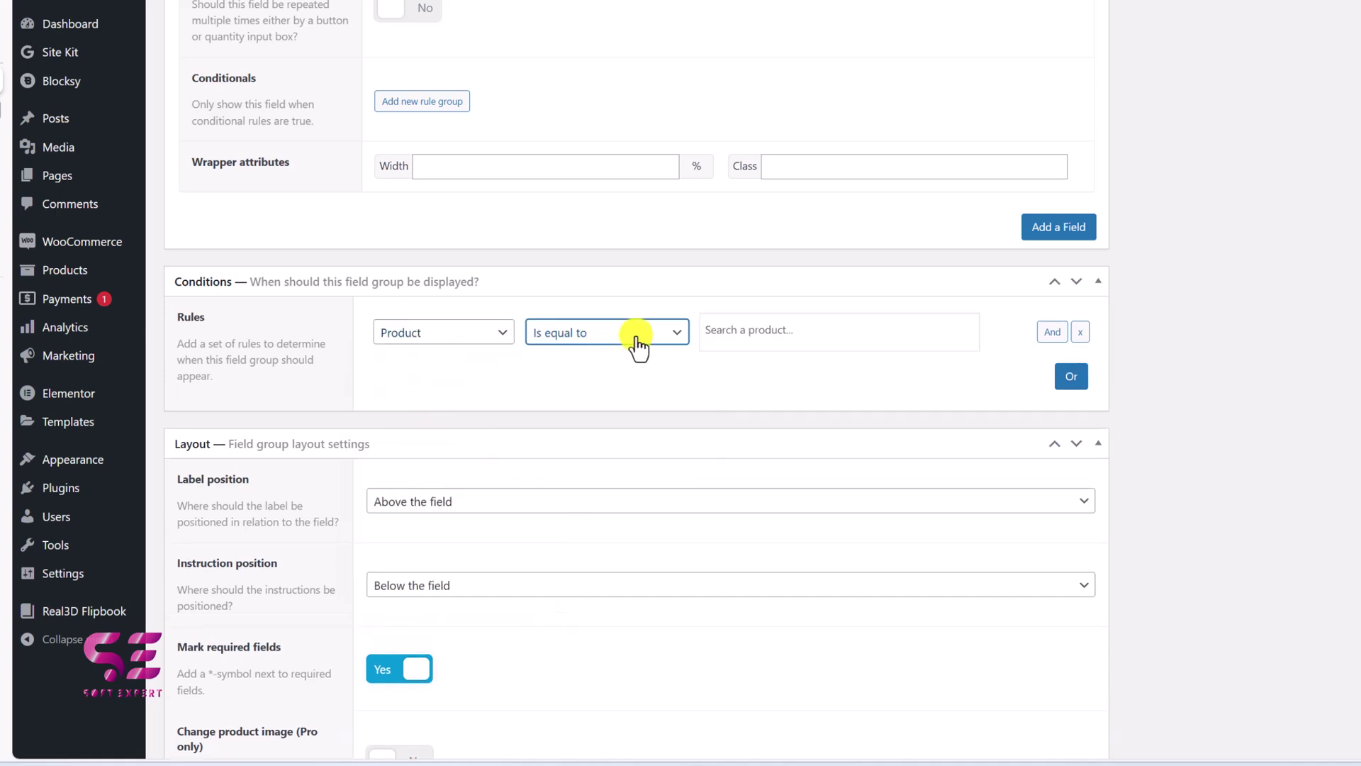
pyautogui.click(750, 325)
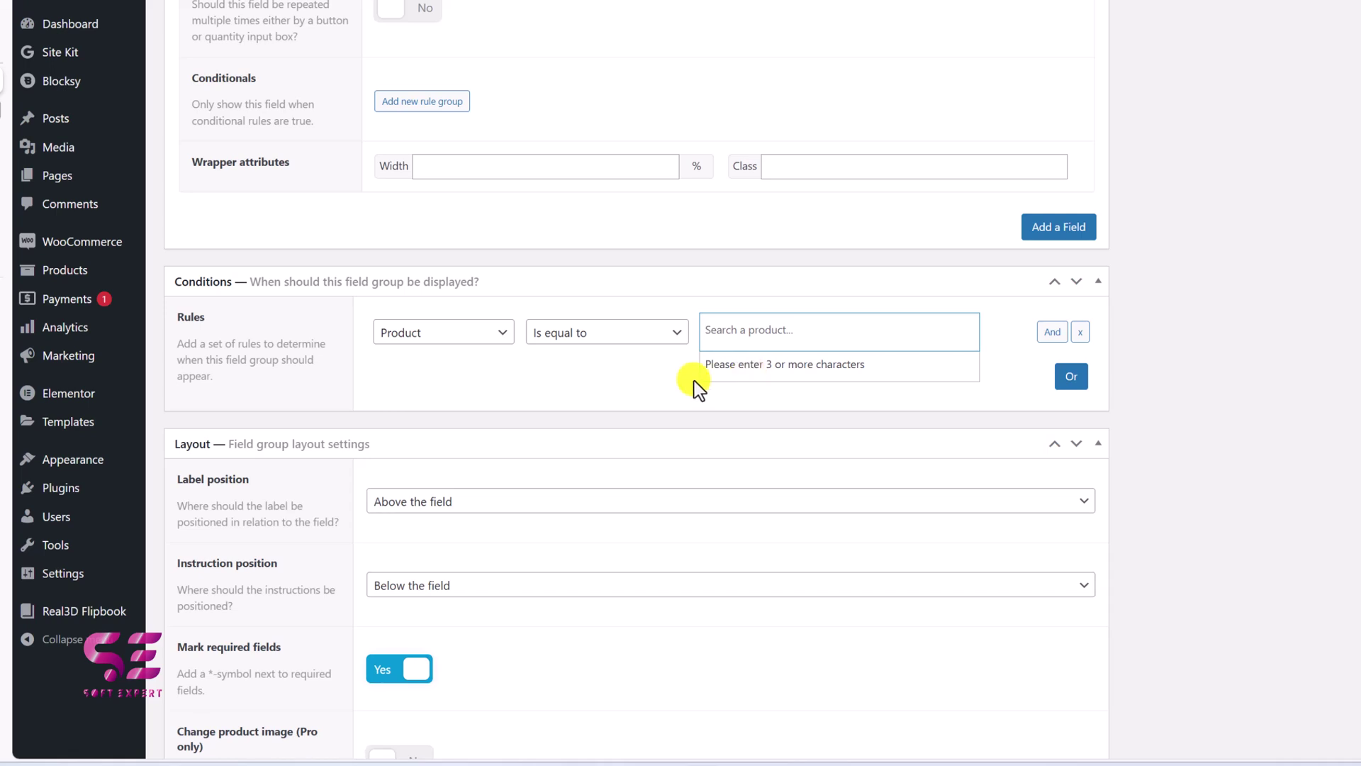
pyautogui.write('work')
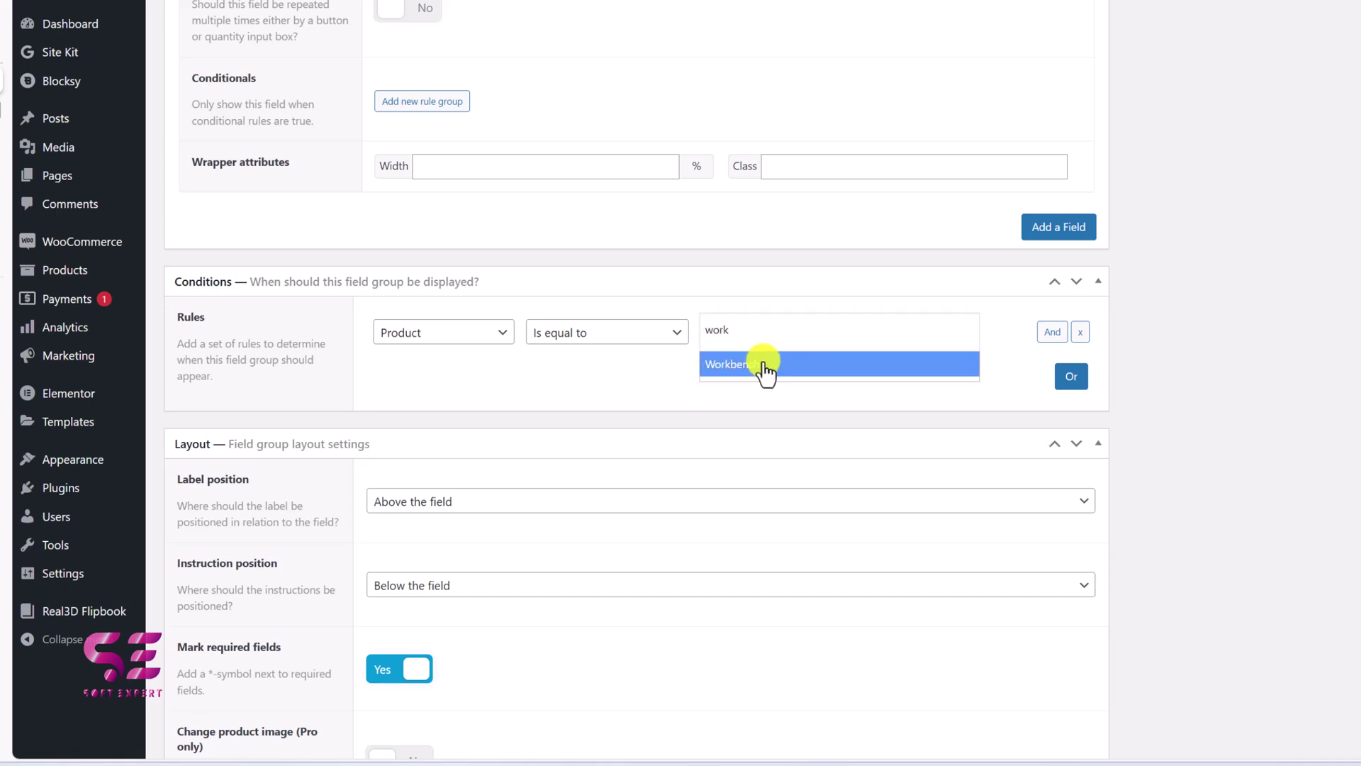
pyautogui.click(766, 367)
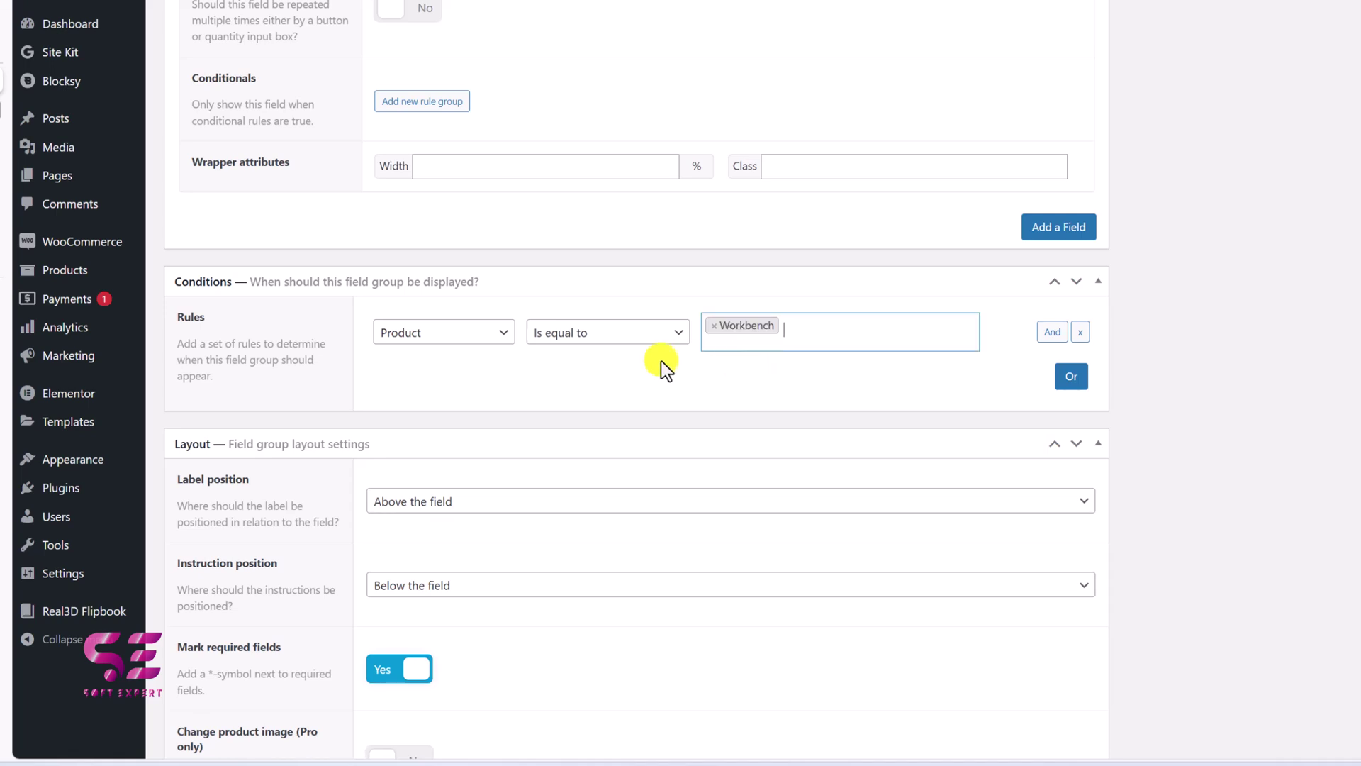
pyautogui.click(482, 342)
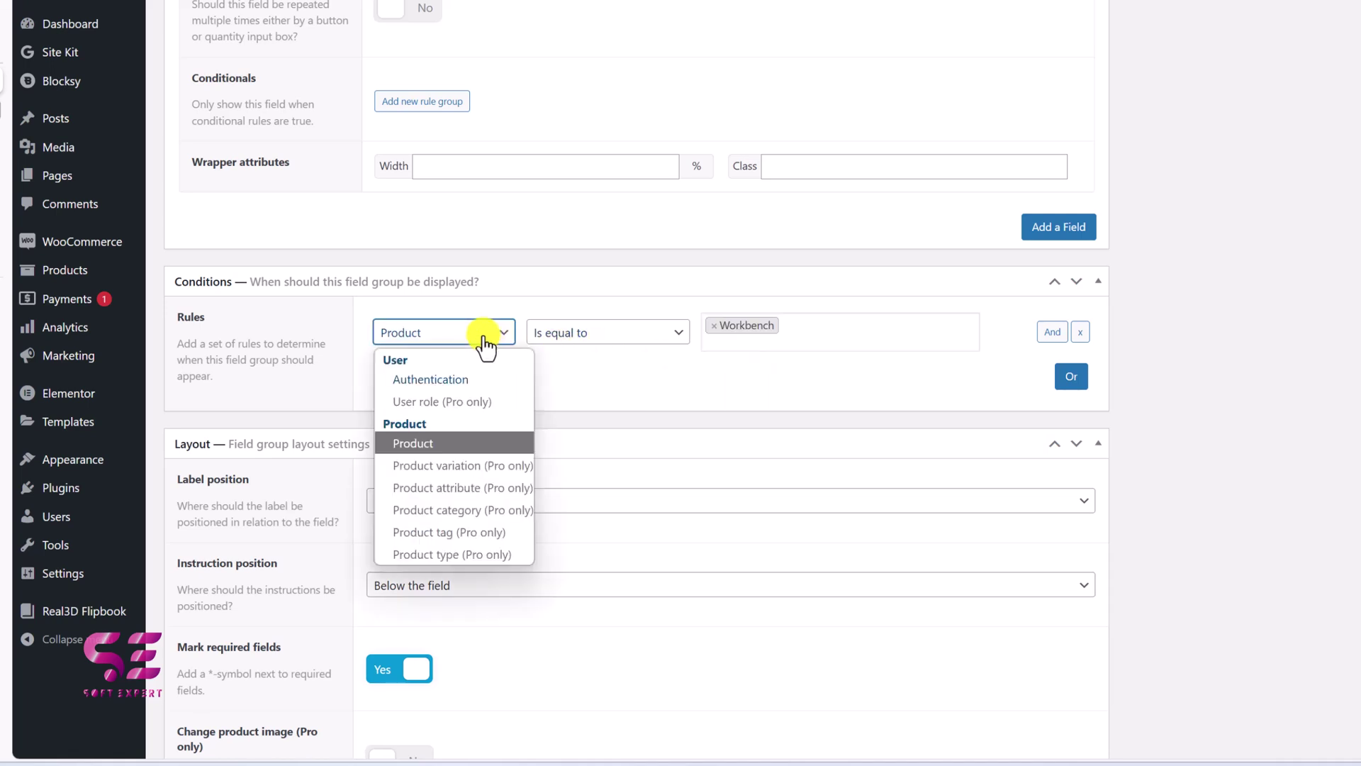
pyautogui.click(982, 420)
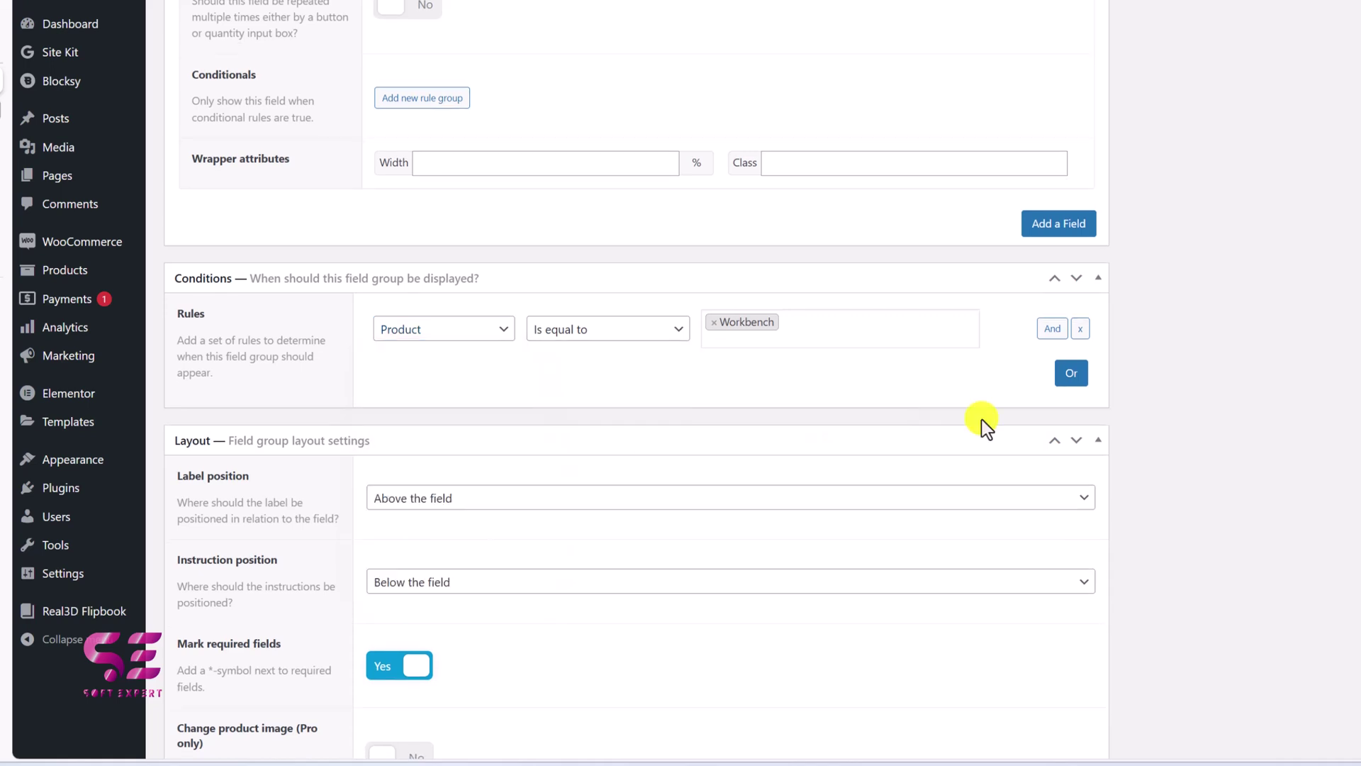
# - Publish Group 1 and head back to the Products list
pyautogui.scroll(-2, 265, 368)
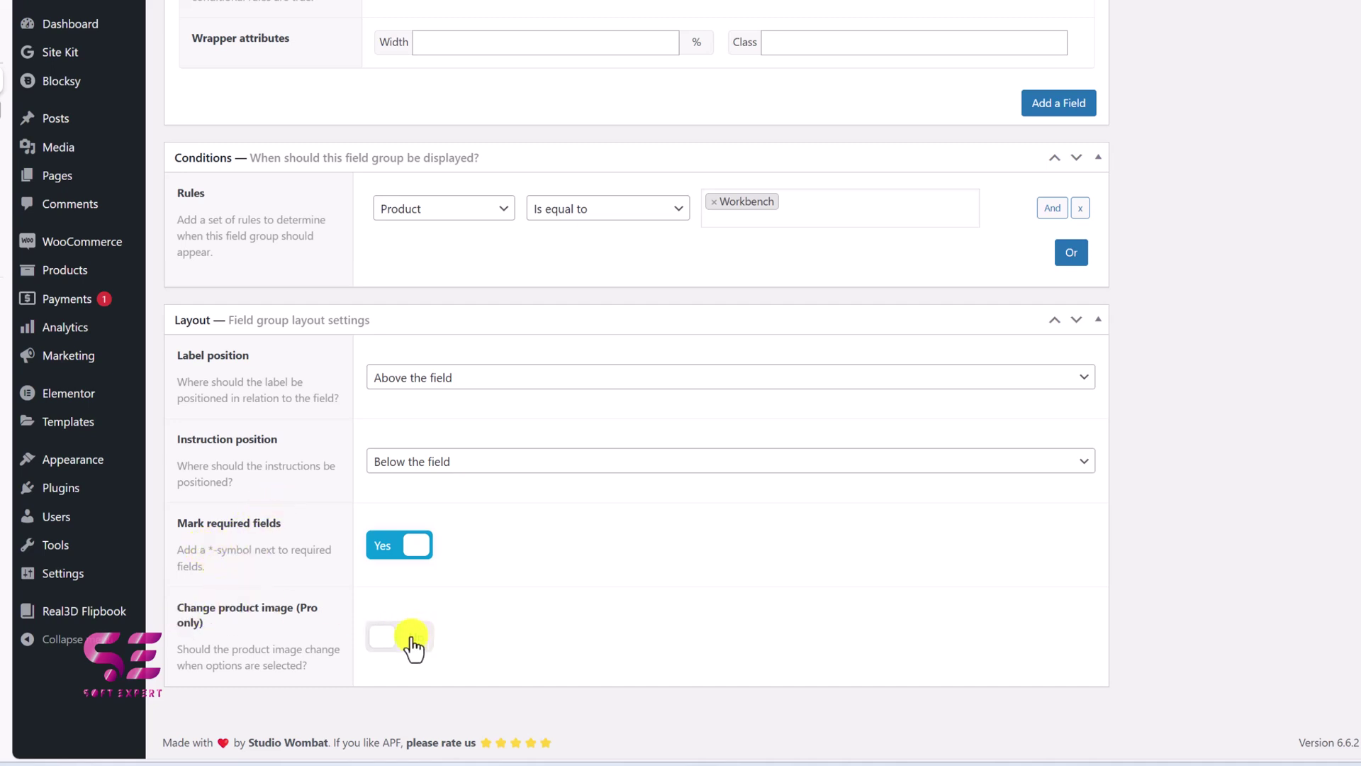
pyautogui.scroll(10, 412, 645)
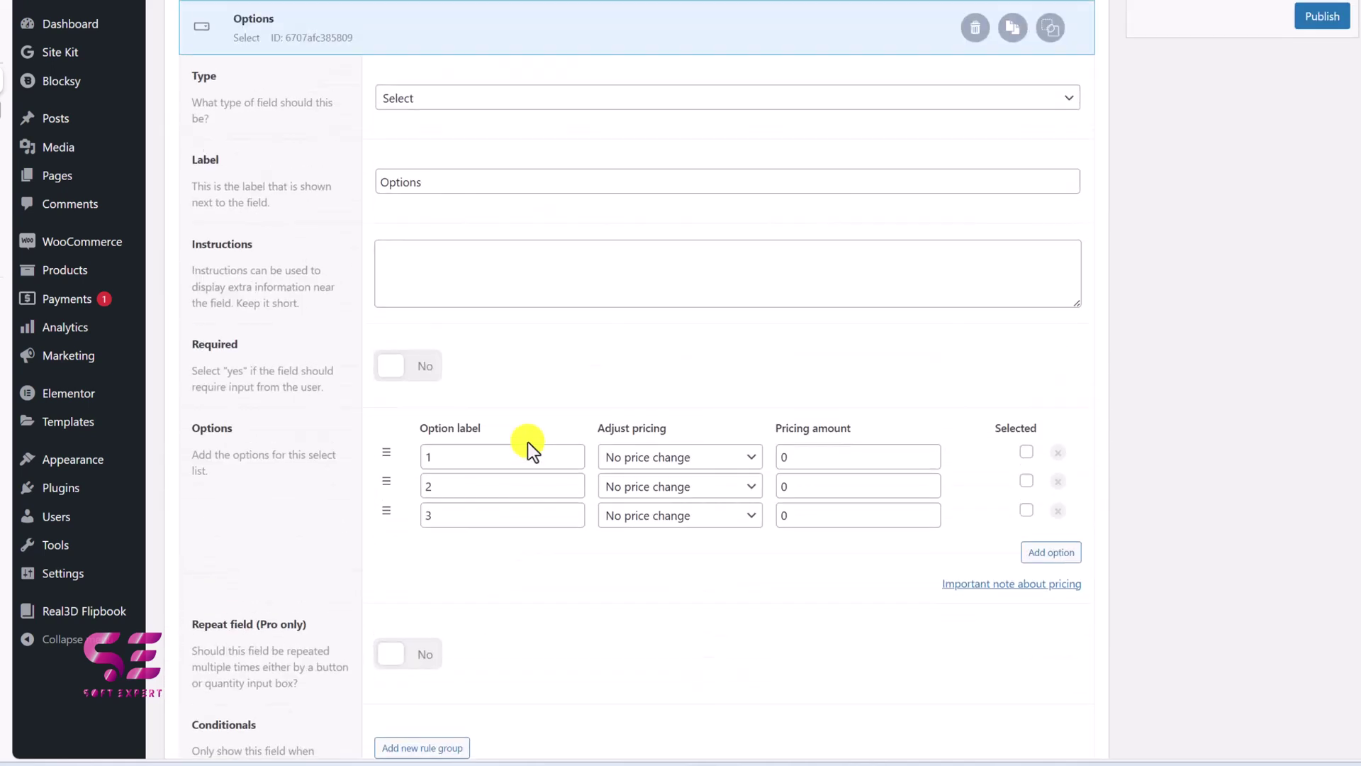
pyautogui.scroll(5, 529, 443)
pyautogui.click(1323, 354)
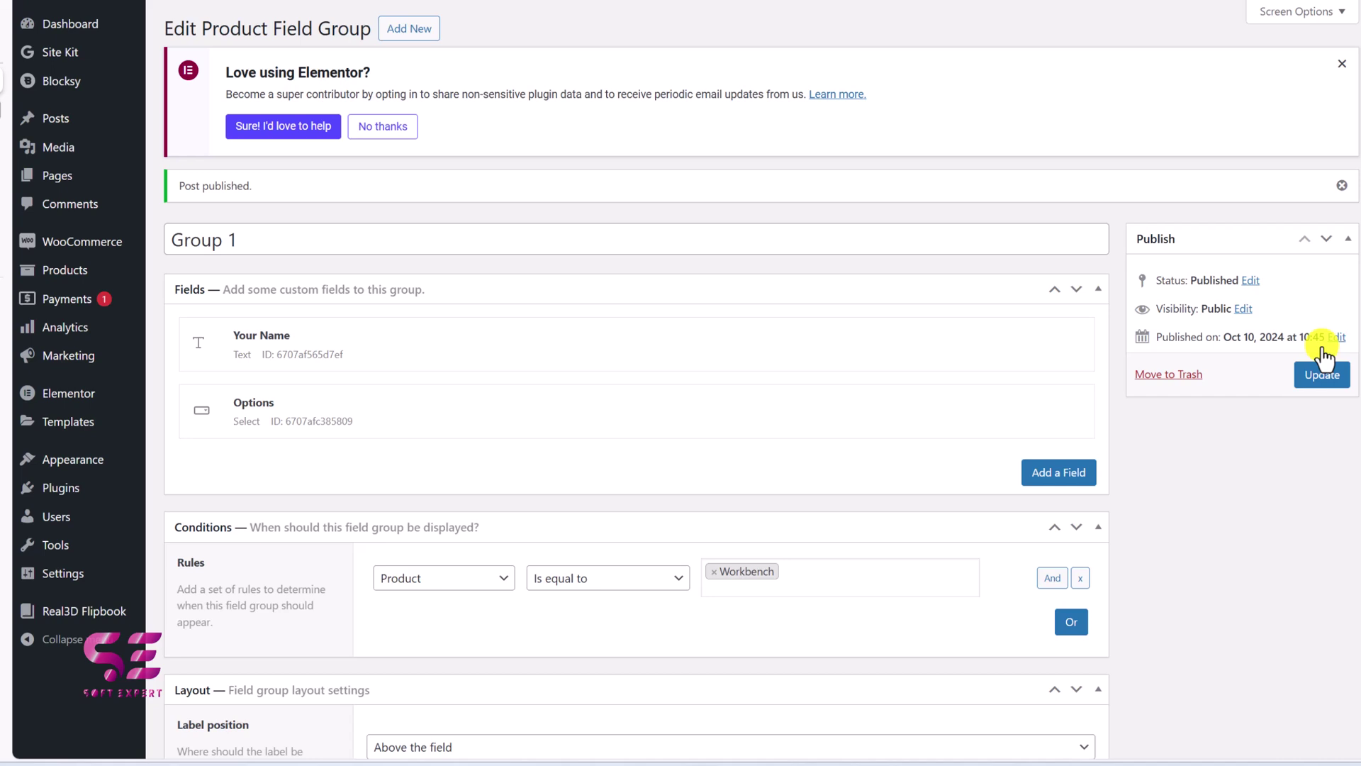
pyautogui.moveTo(1016, 365)
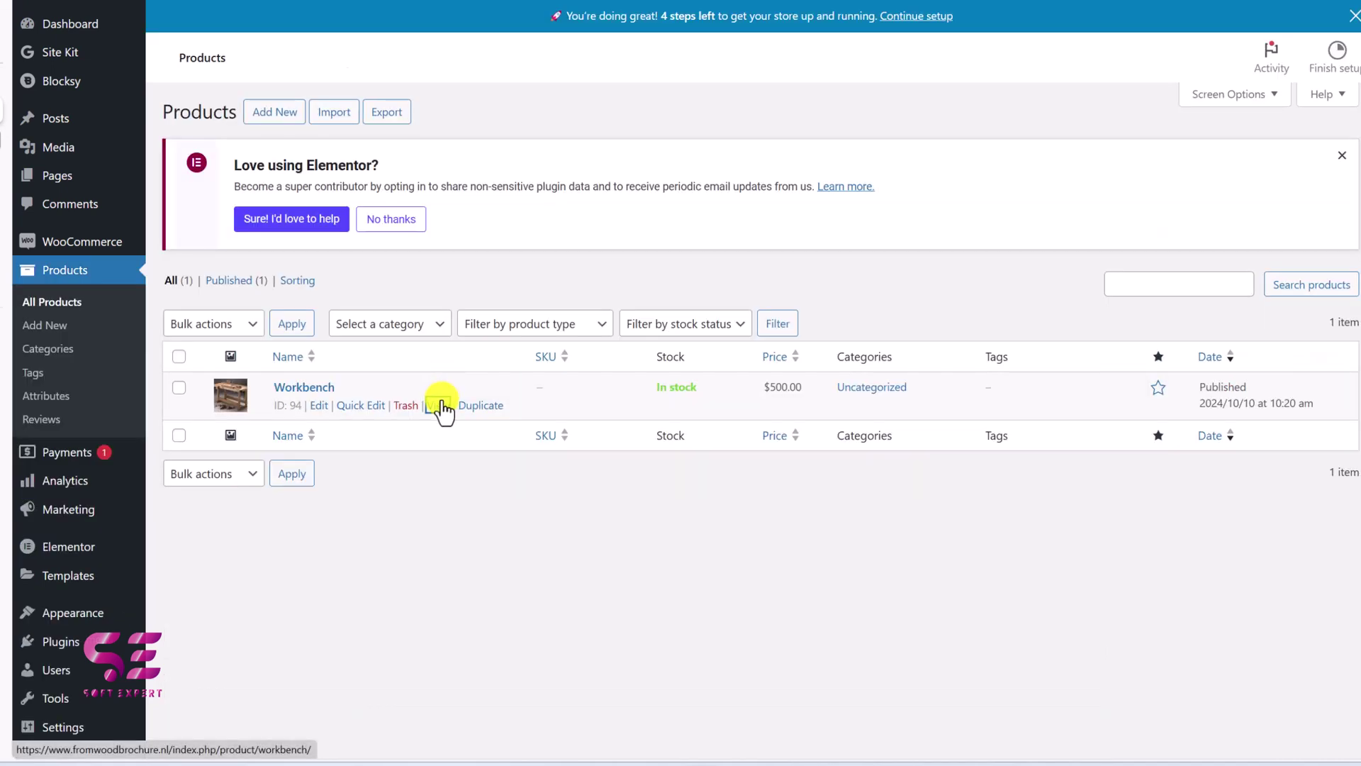
# - On the Workbench product page, choose option 1, enter 'Expert' as Your Name, and check the $5.00 options total
pyautogui.click(443, 397)
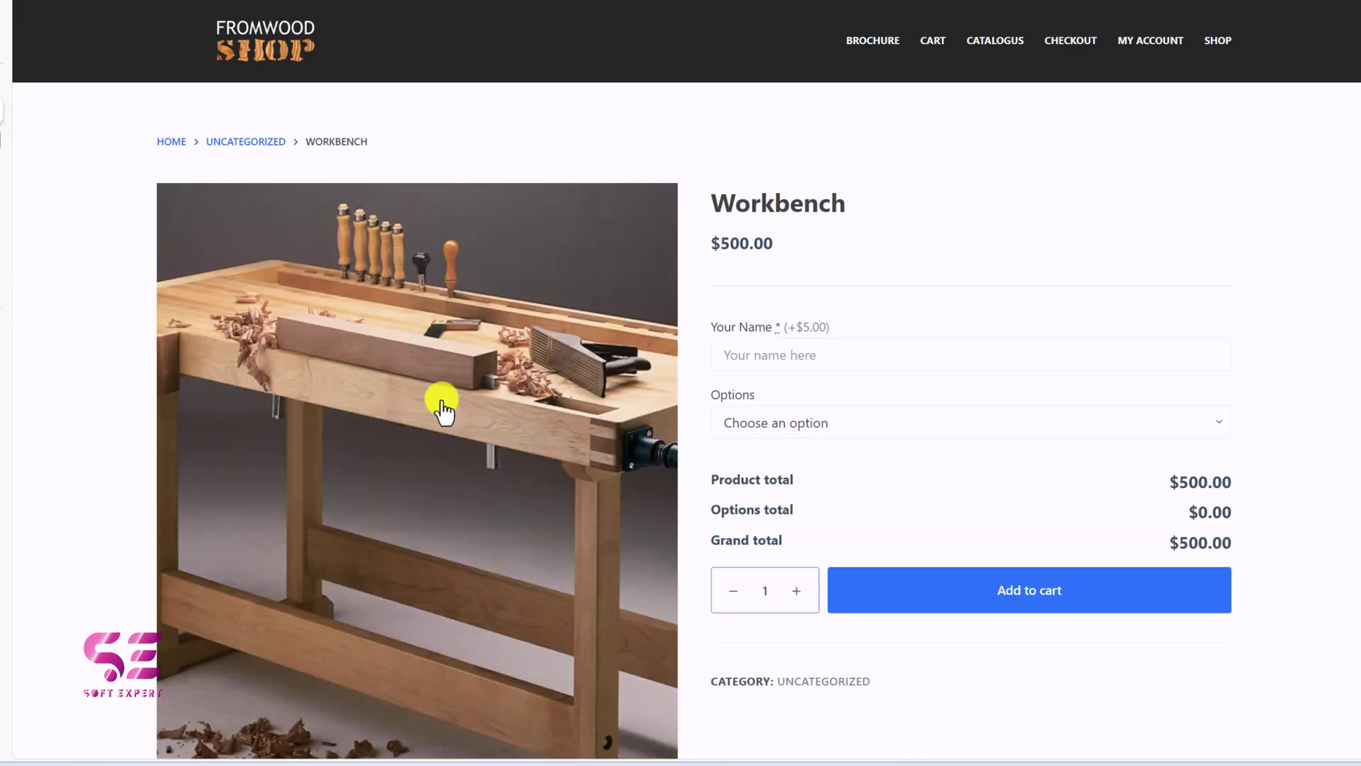
pyautogui.click(717, 355)
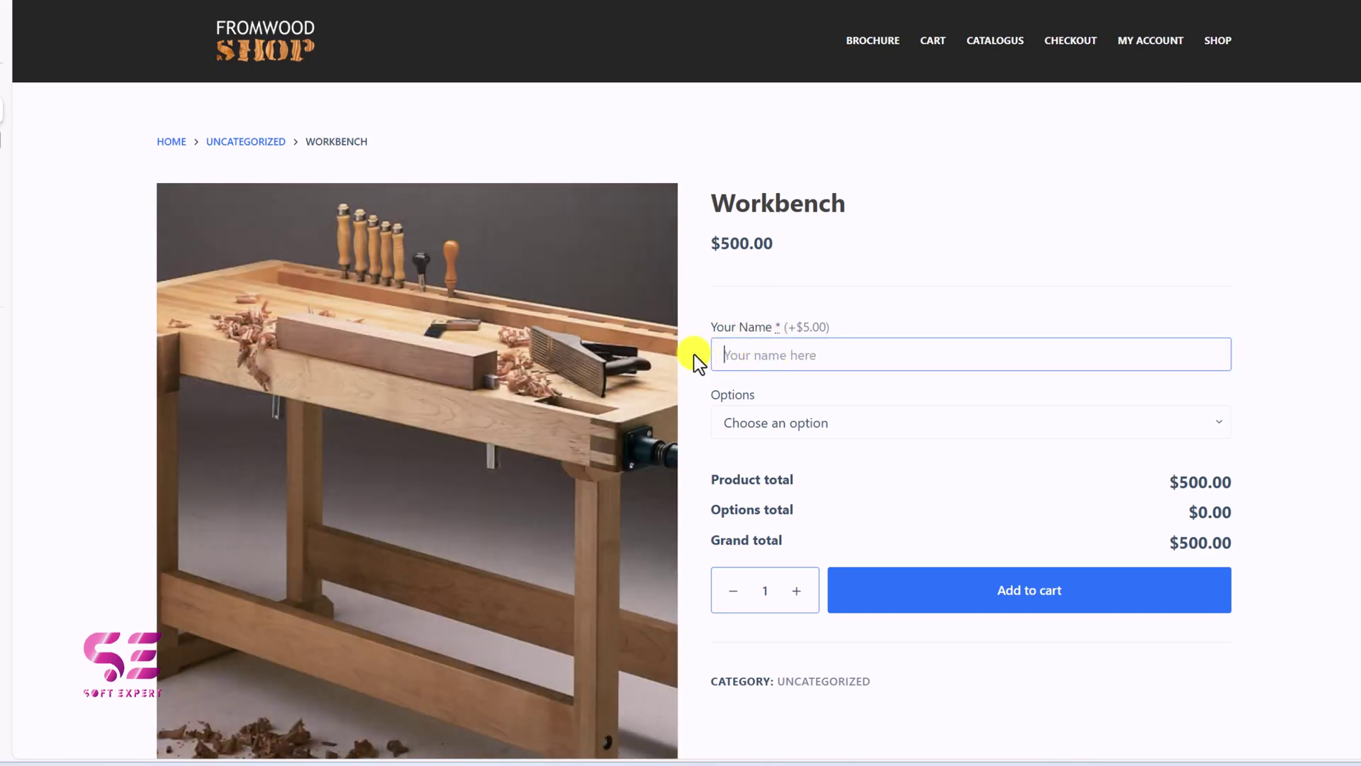
pyautogui.click(763, 420)
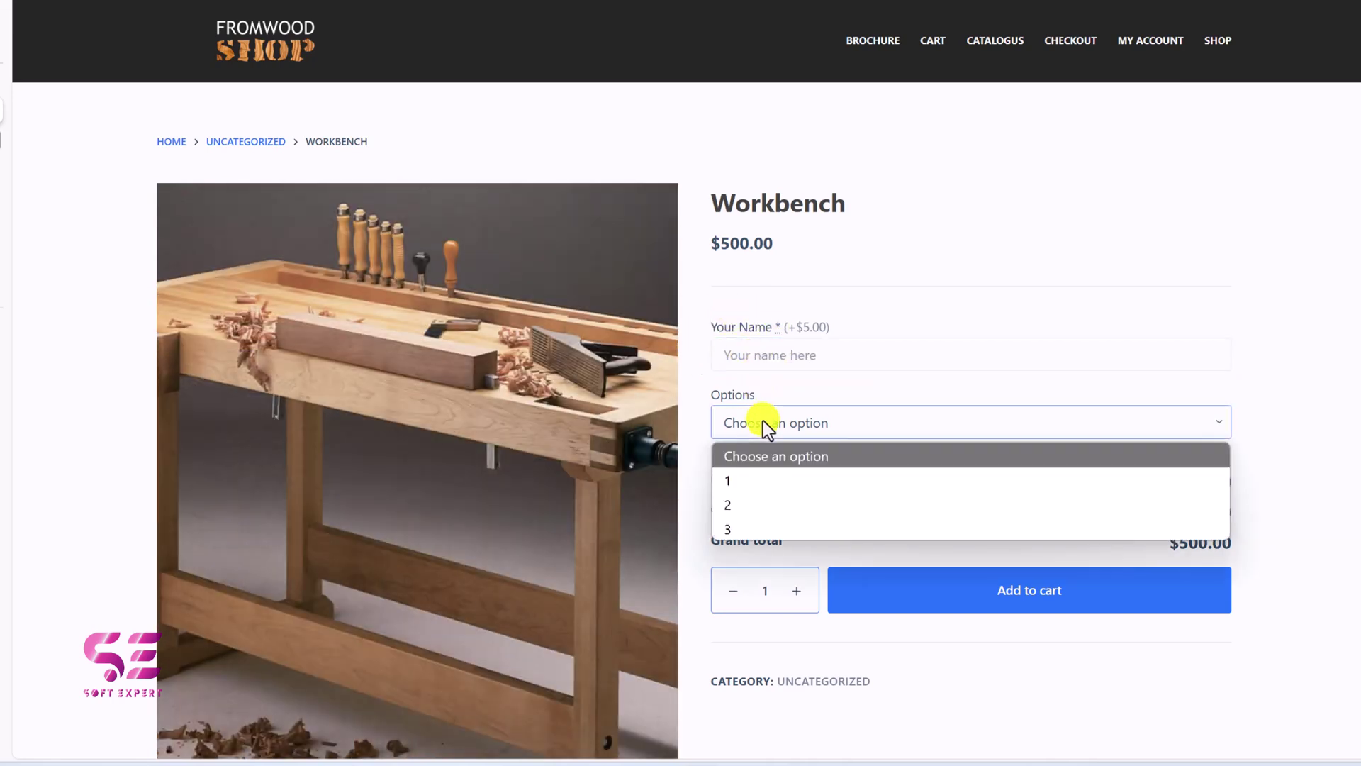
pyautogui.click(753, 482)
pyautogui.click(761, 358)
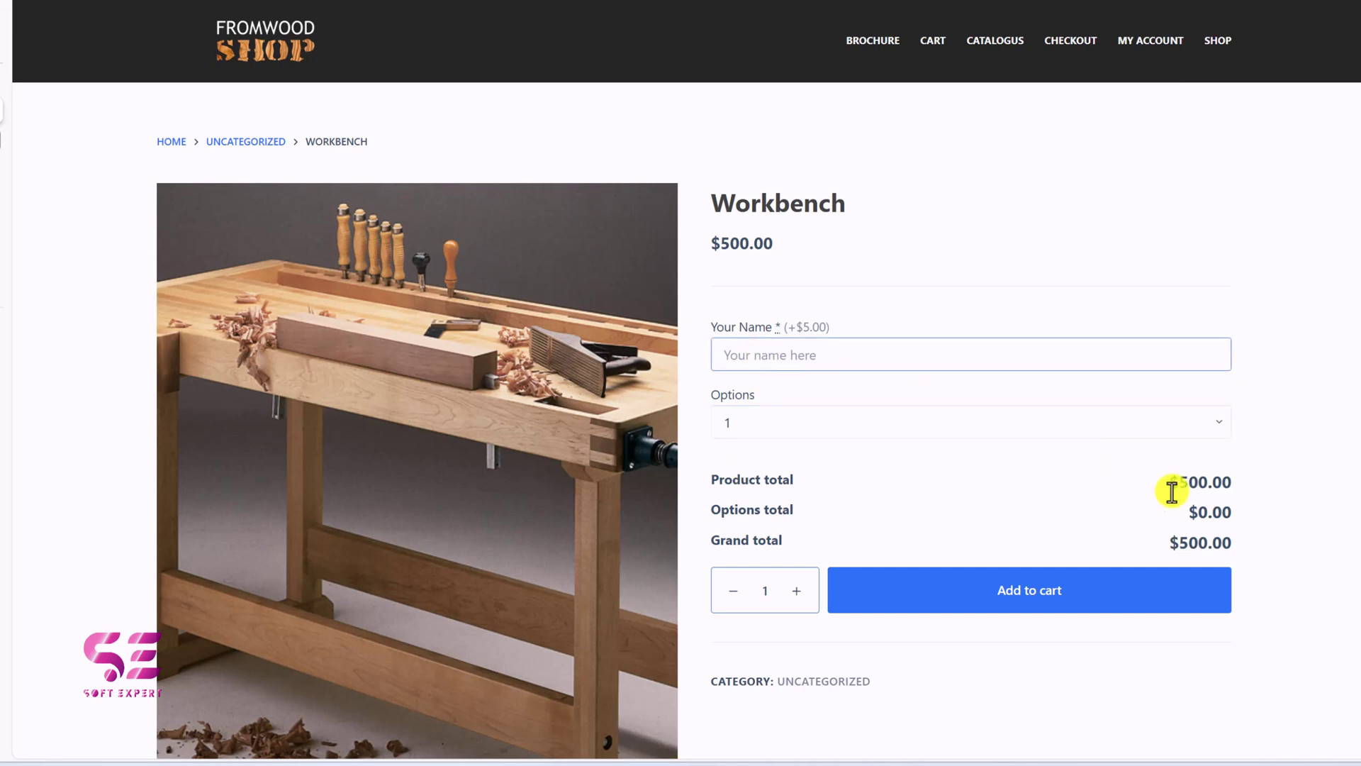
pyautogui.write('Expert')
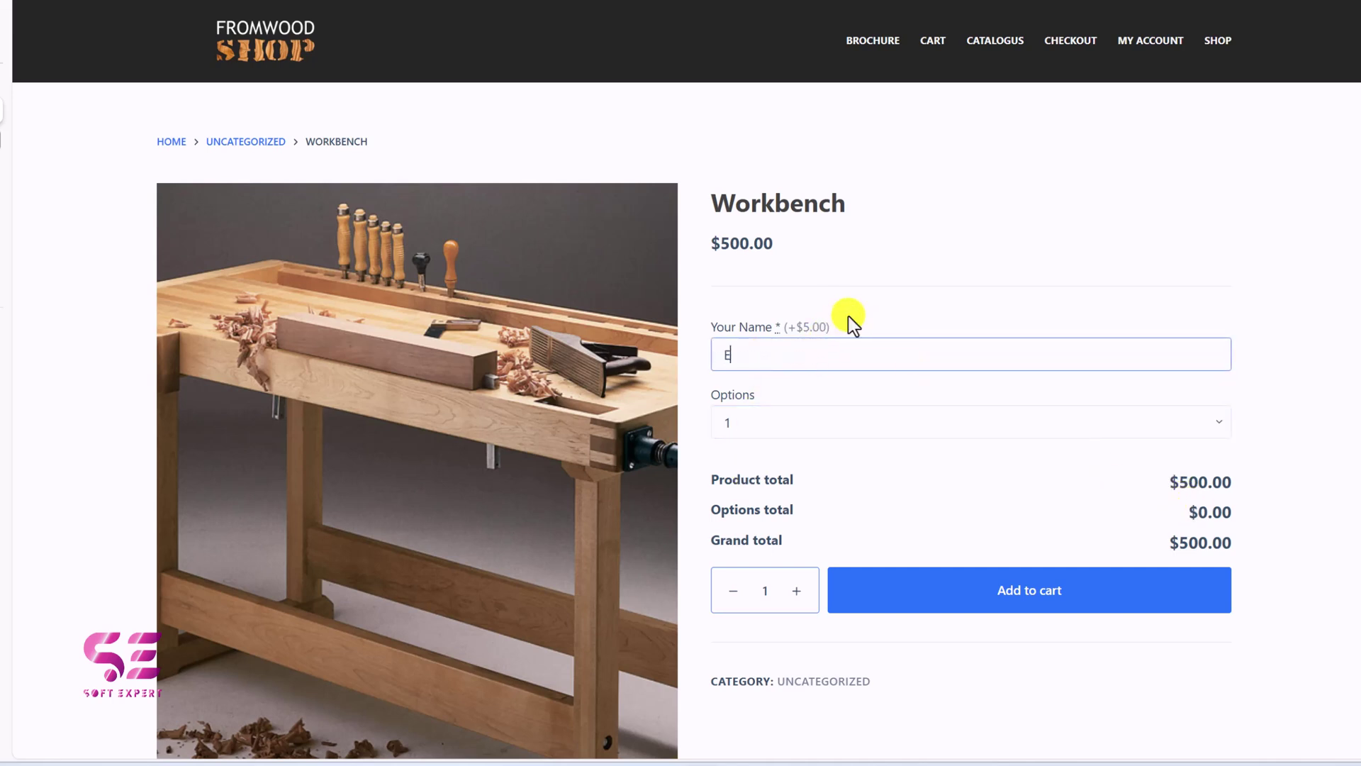
pyautogui.doubleClick(1211, 512)
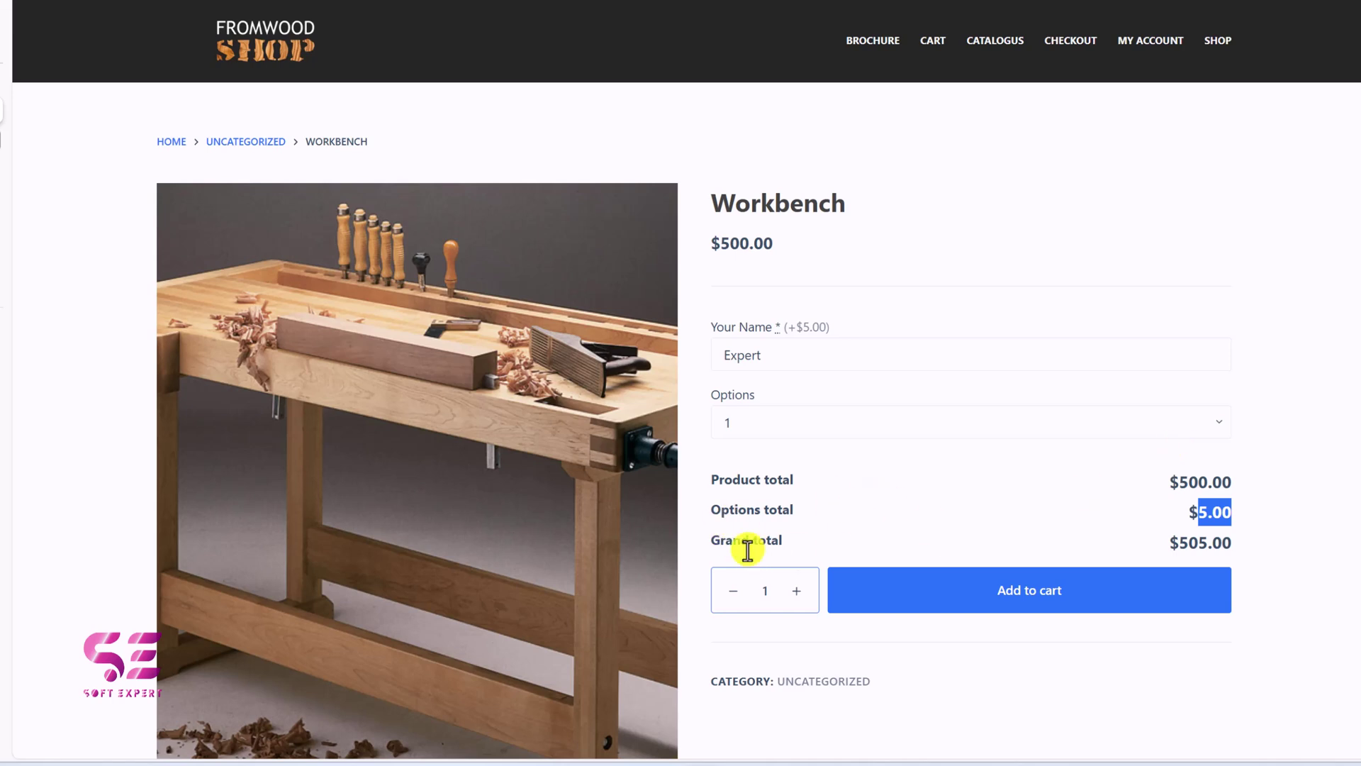
pyautogui.click(835, 343)
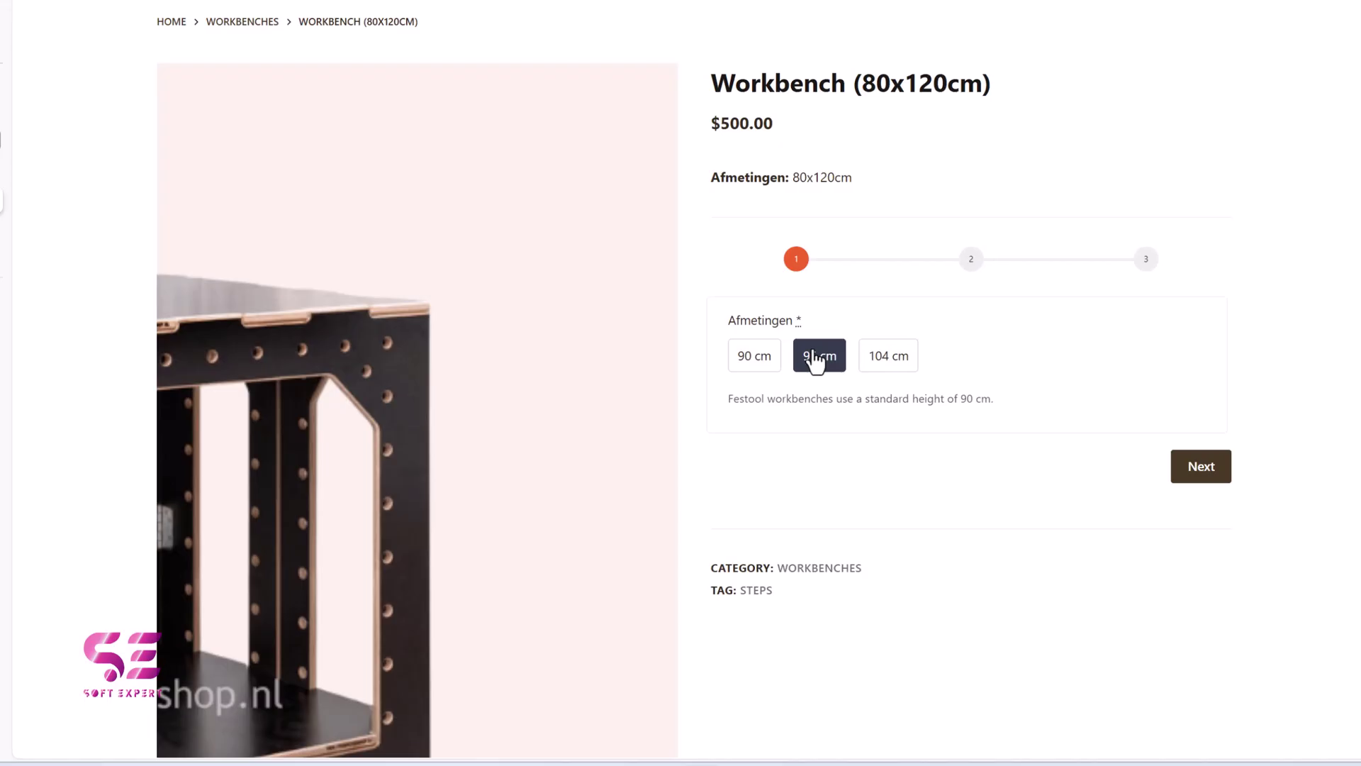
# - Step through the Workbench configurator, pick the Zonder gaten worktop, then return to the Frame step
pyautogui.click(1203, 466)
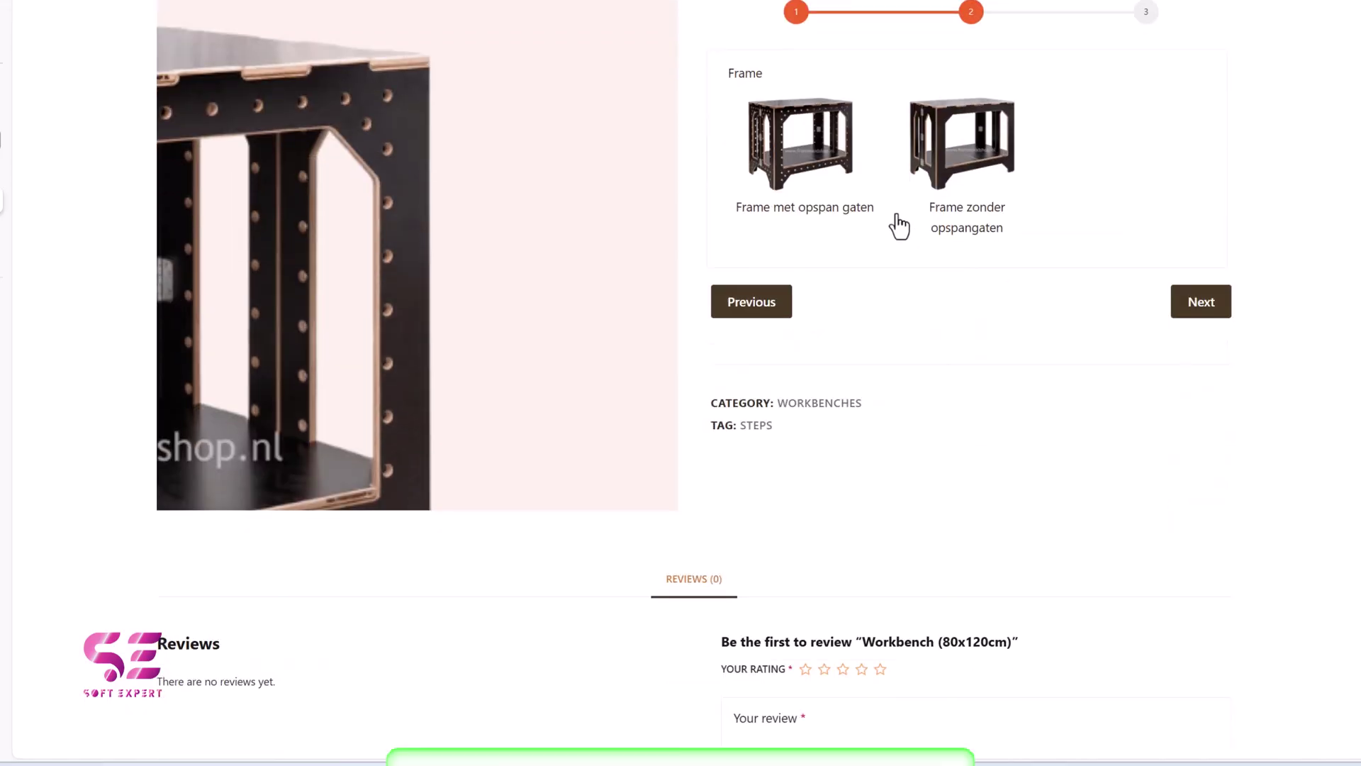
pyautogui.click(1198, 304)
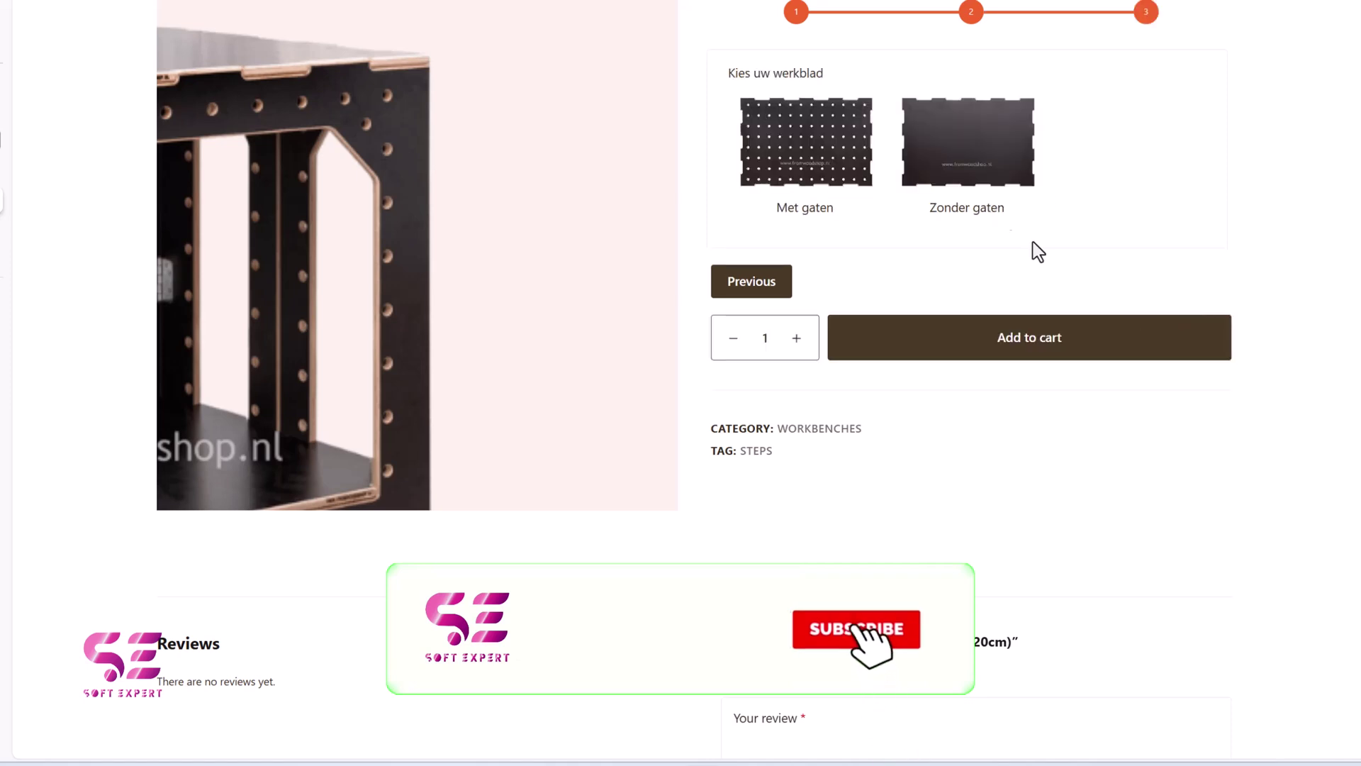
pyautogui.click(968, 174)
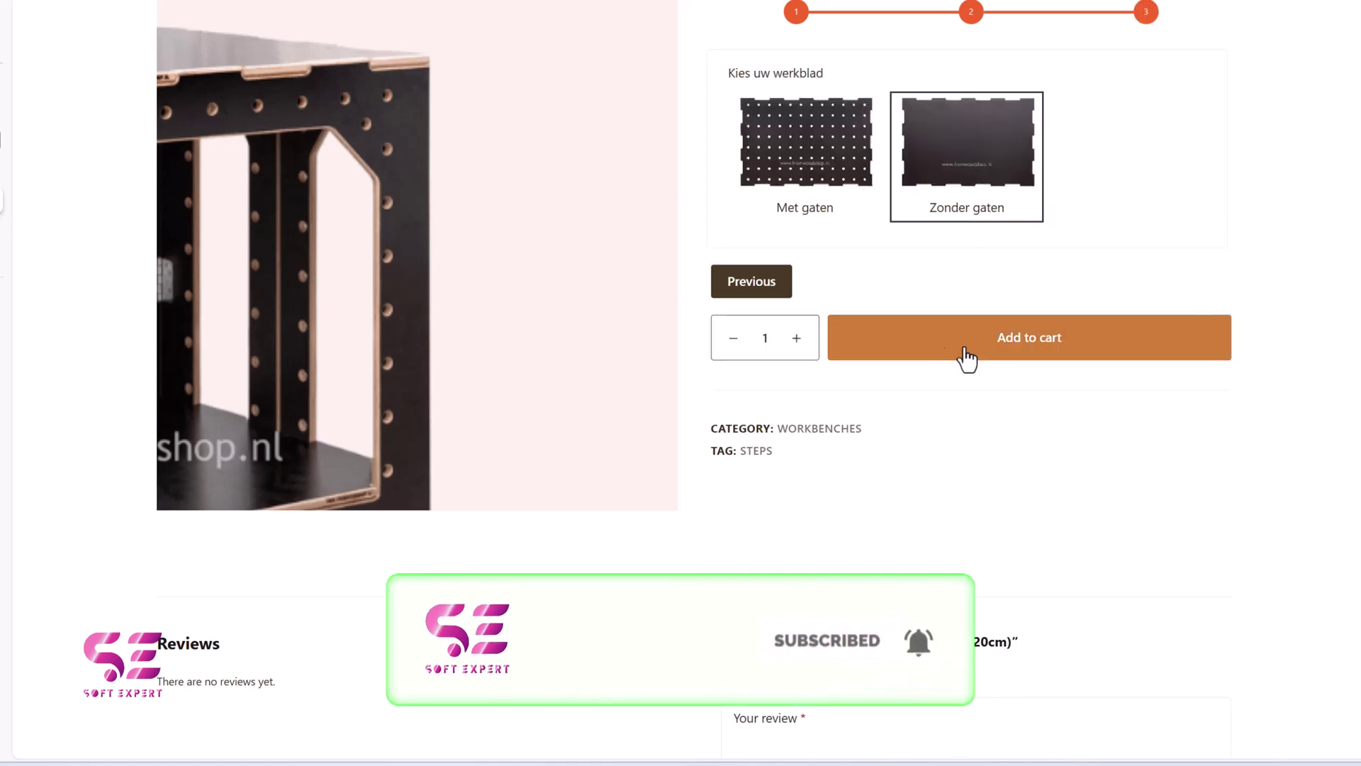
pyautogui.scroll(1, 902, 253)
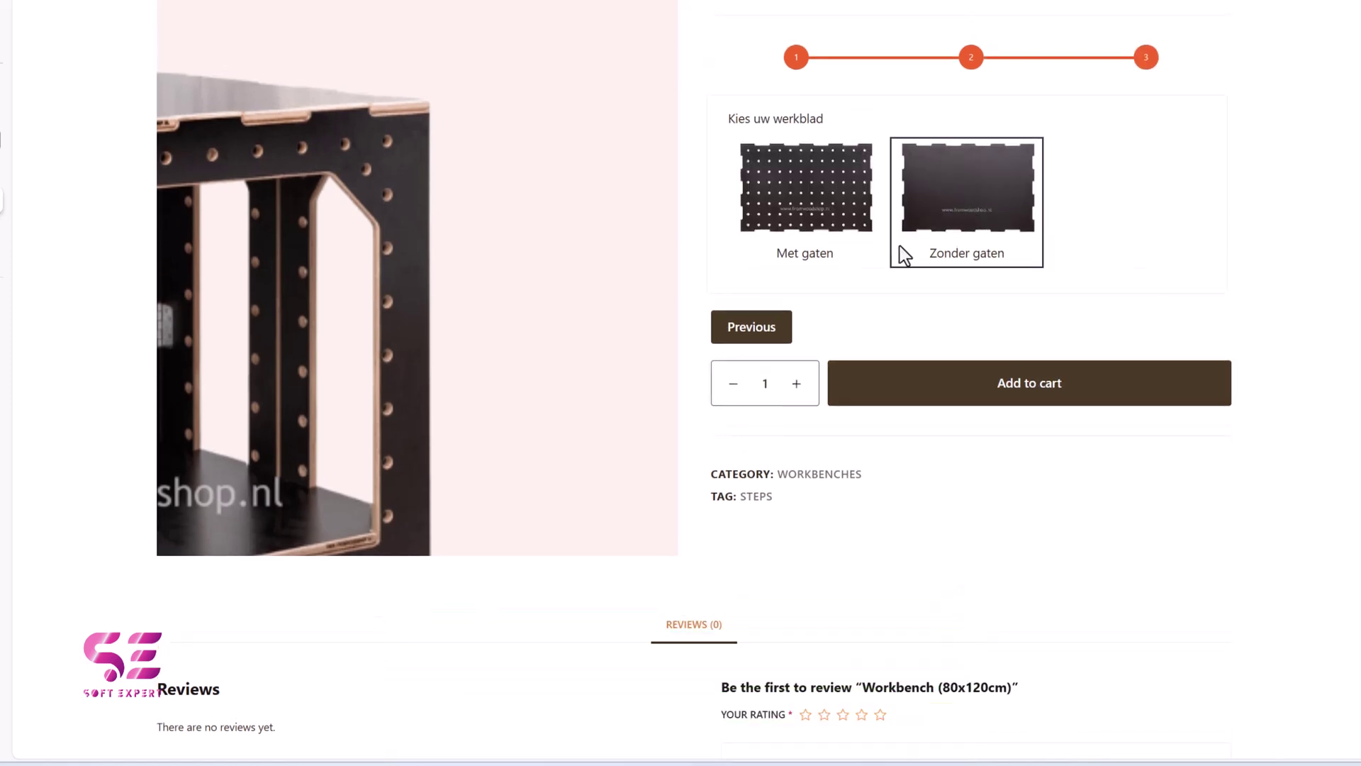
pyautogui.click(755, 332)
pyautogui.scroll(2, 756, 339)
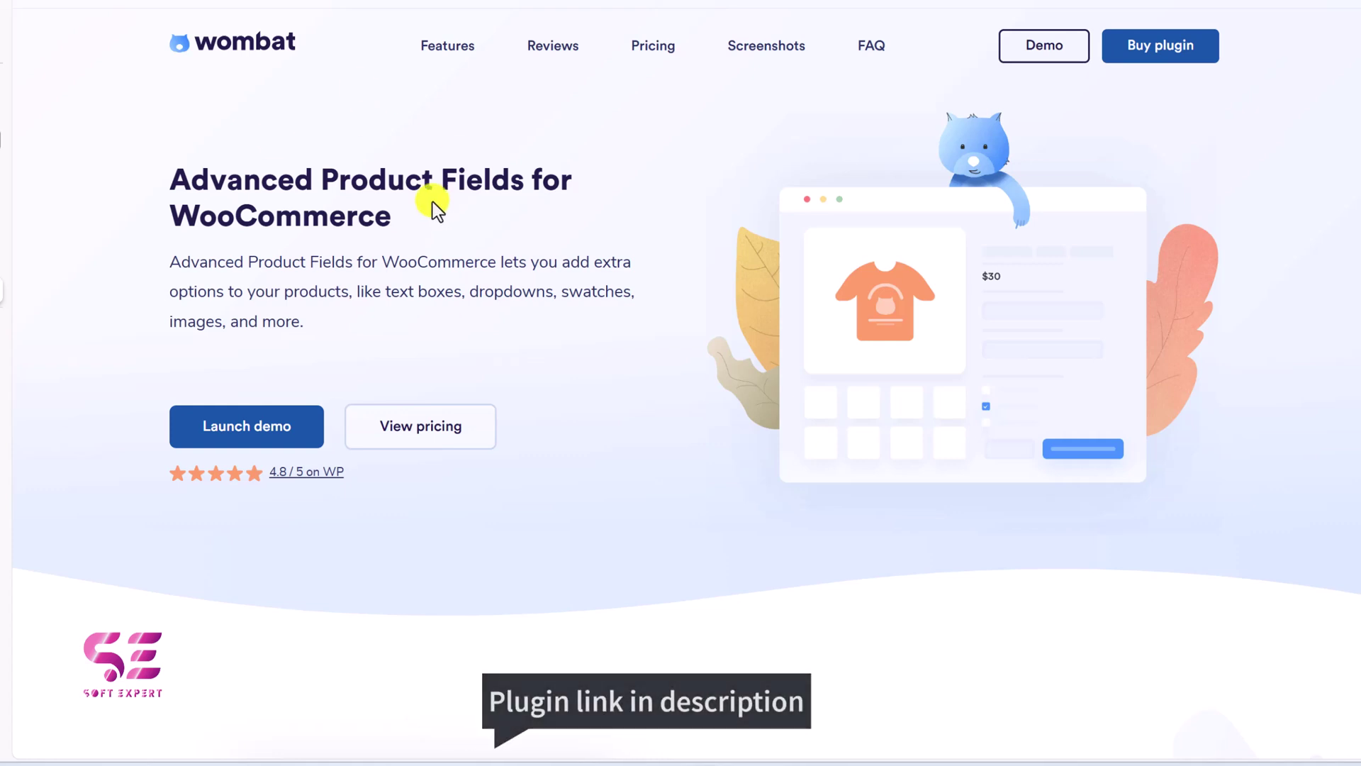
# - Scroll to the pricing section and review yearly prices: Pro $69, Extended $89, Extended Bundle $149
pyautogui.moveTo(172, 179); pyautogui.dragTo(451, 226)
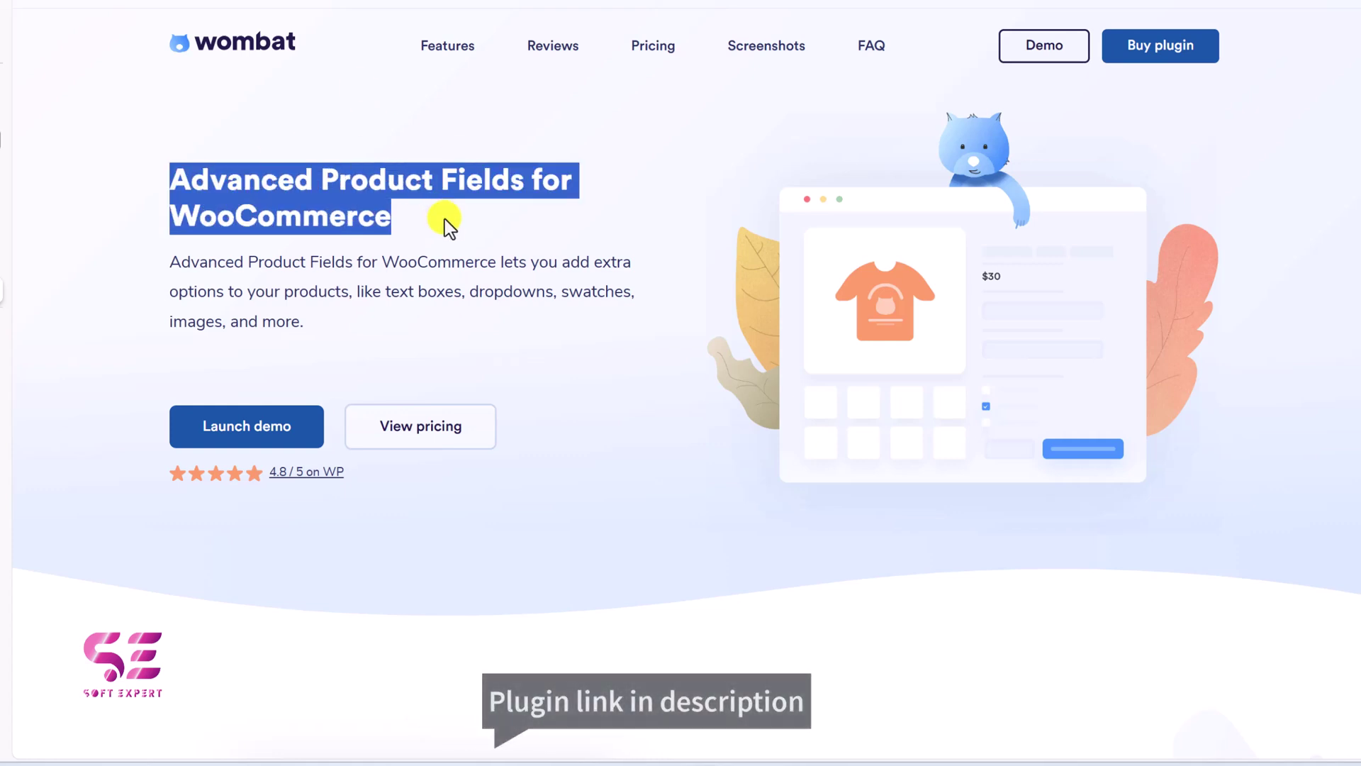
pyautogui.click(696, 183)
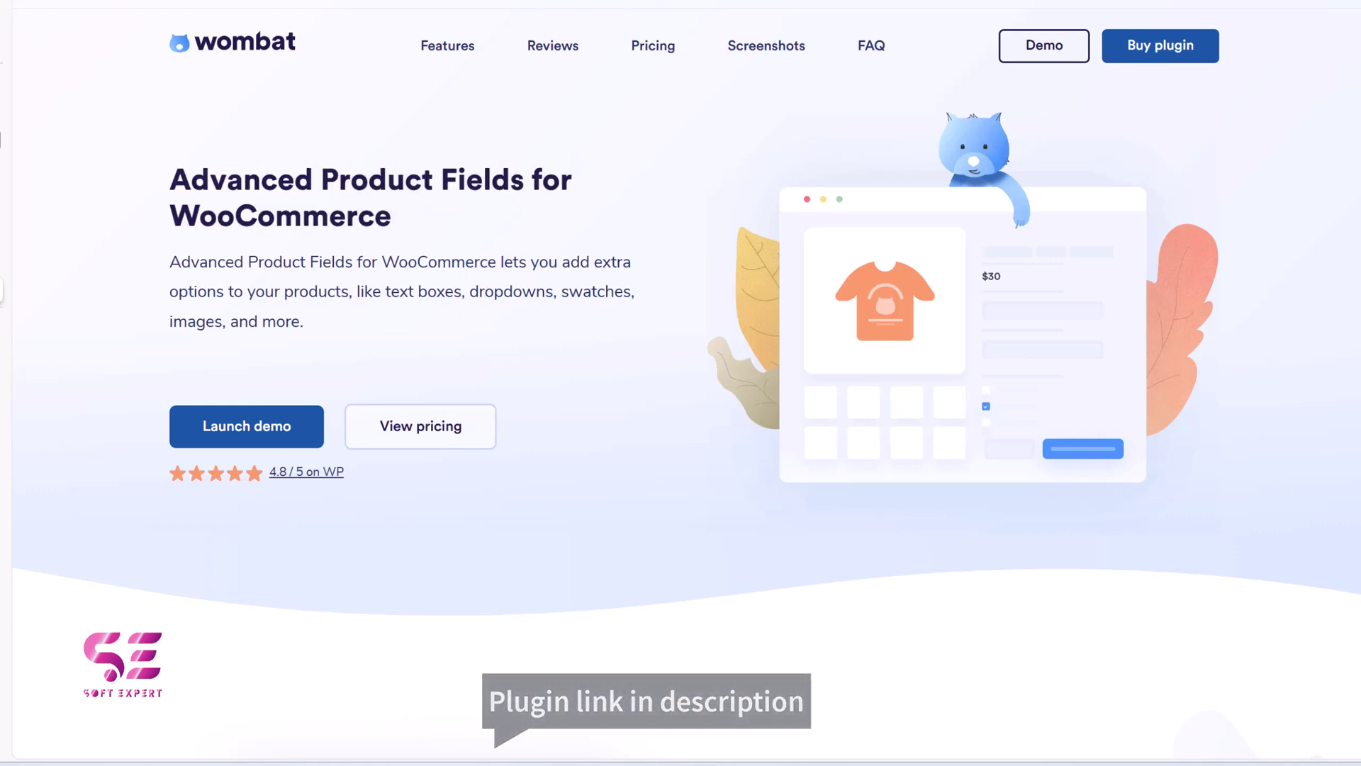
pyautogui.scroll(-2, 680, 382)
pyautogui.scroll(-4, 681, 383)
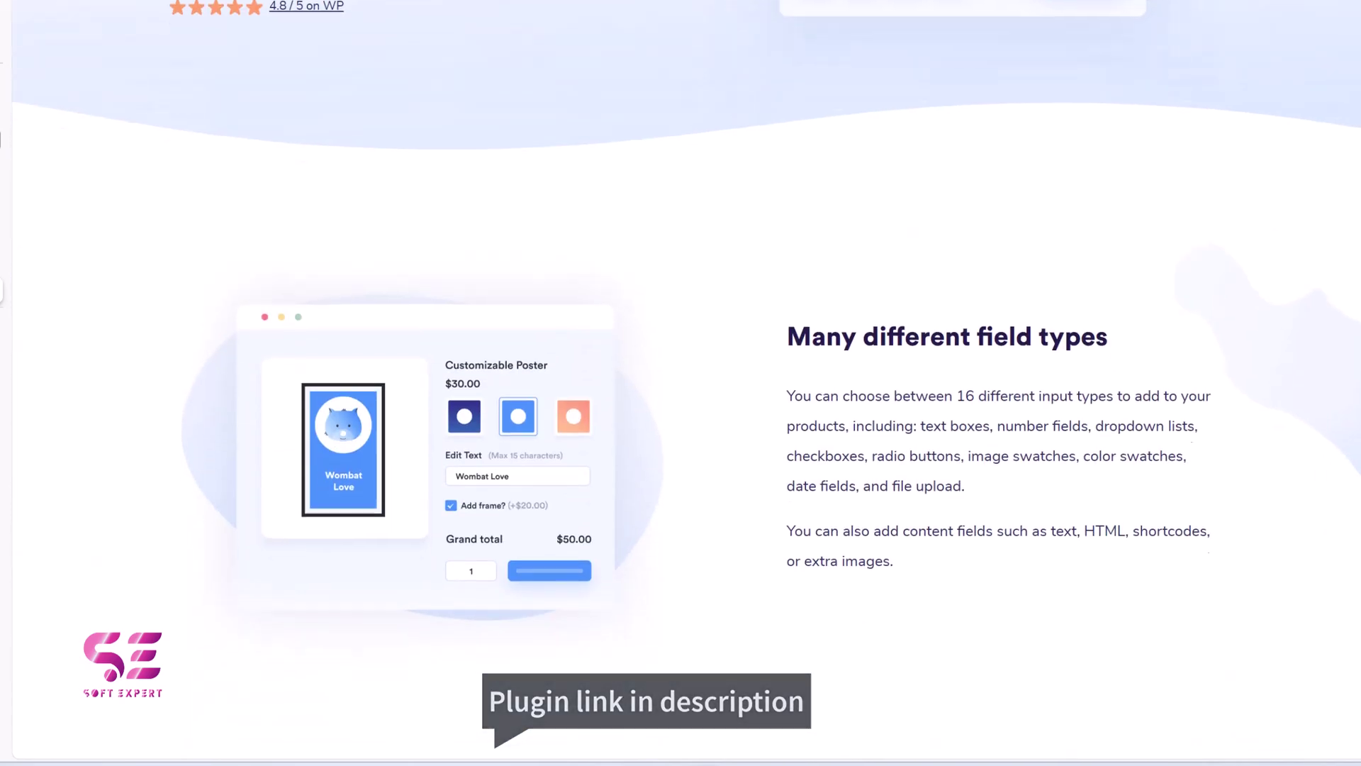
pyautogui.scroll(1, 680, 383)
pyautogui.scroll(-3, 680, 383)
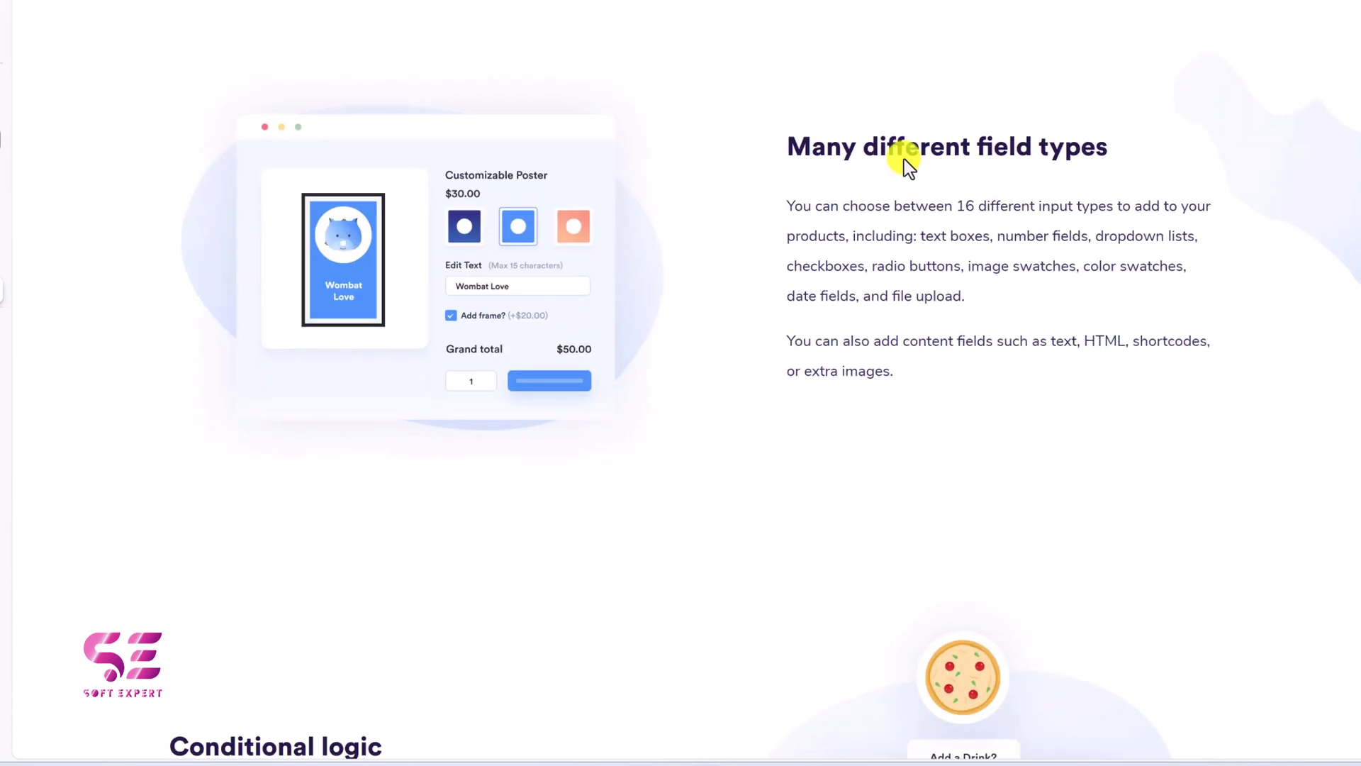
pyautogui.scroll(-8, 1054, 151)
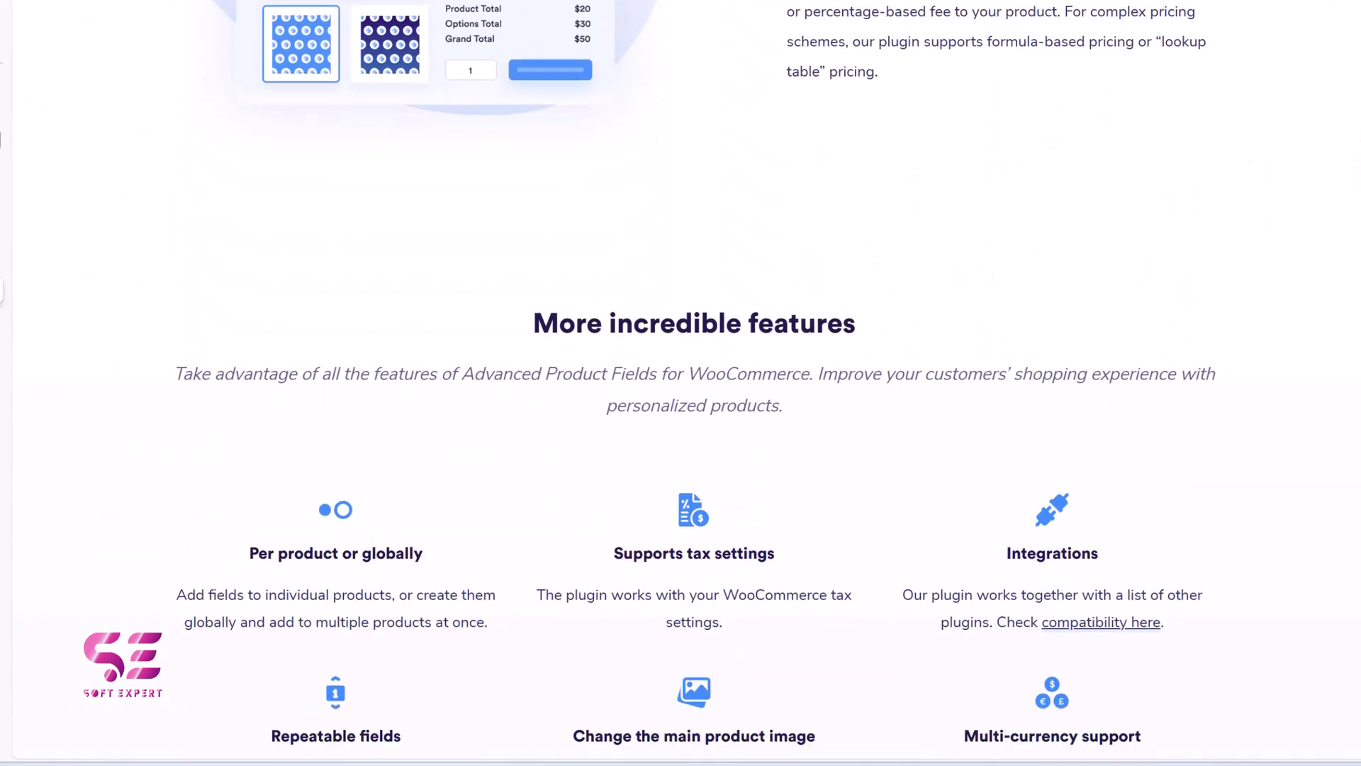
pyautogui.scroll(-10, 735, 291)
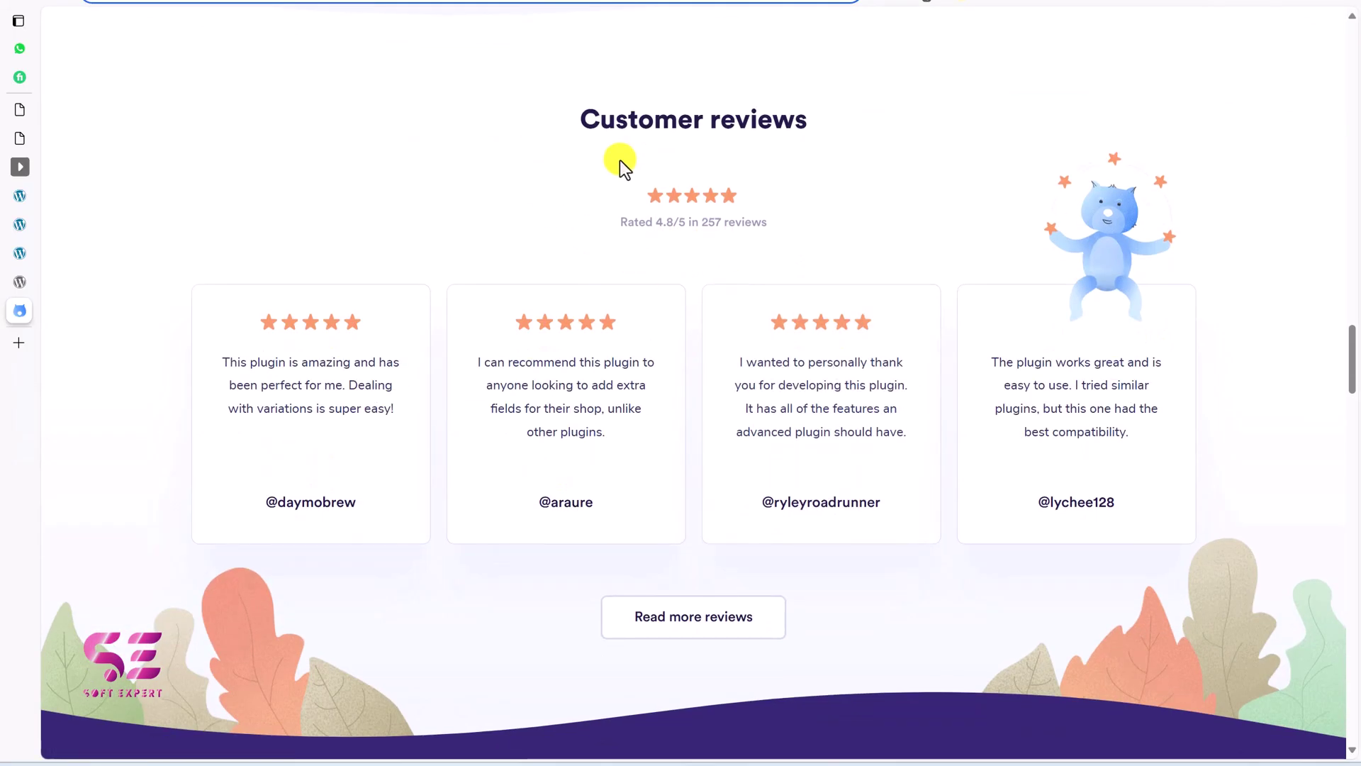
pyautogui.scroll(-3, 692, 335)
pyautogui.scroll(-8, 692, 334)
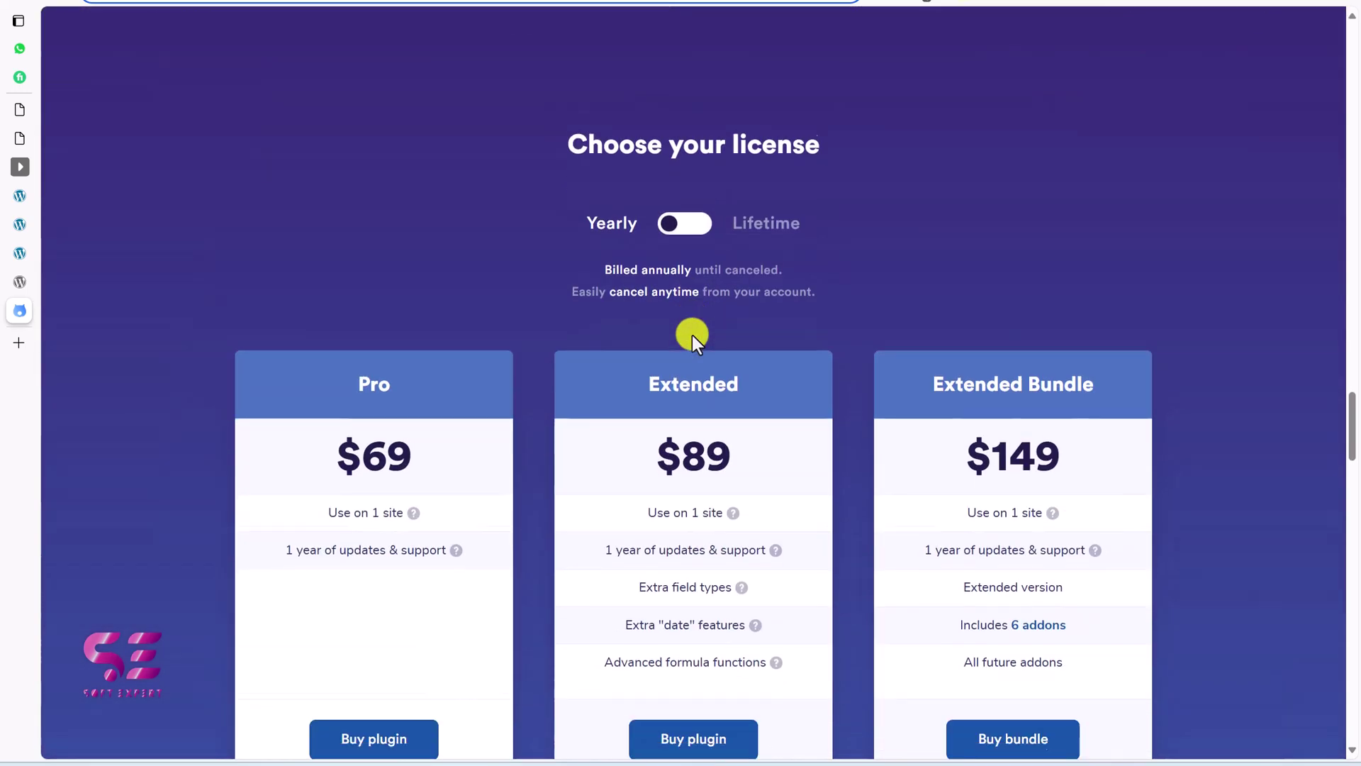
pyautogui.scroll(-1, 692, 335)
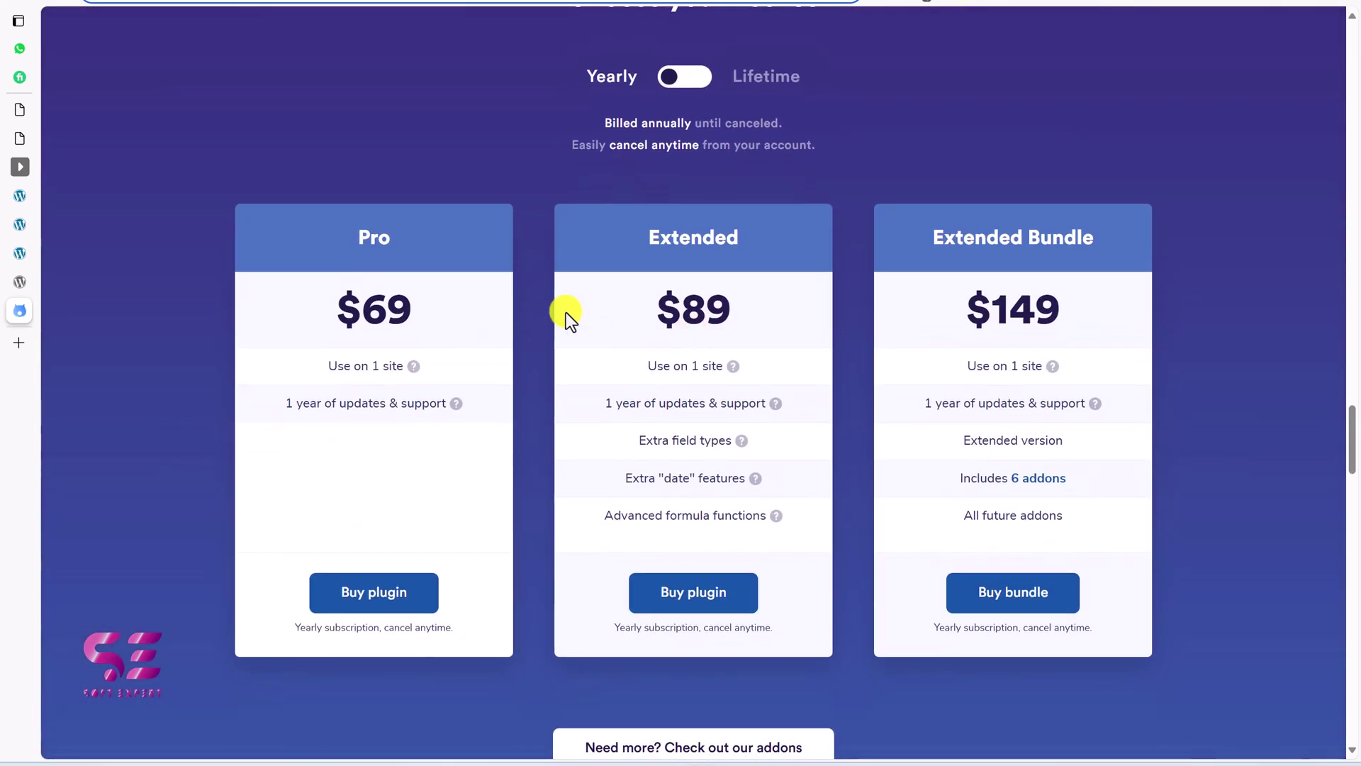
pyautogui.doubleClick(392, 310)
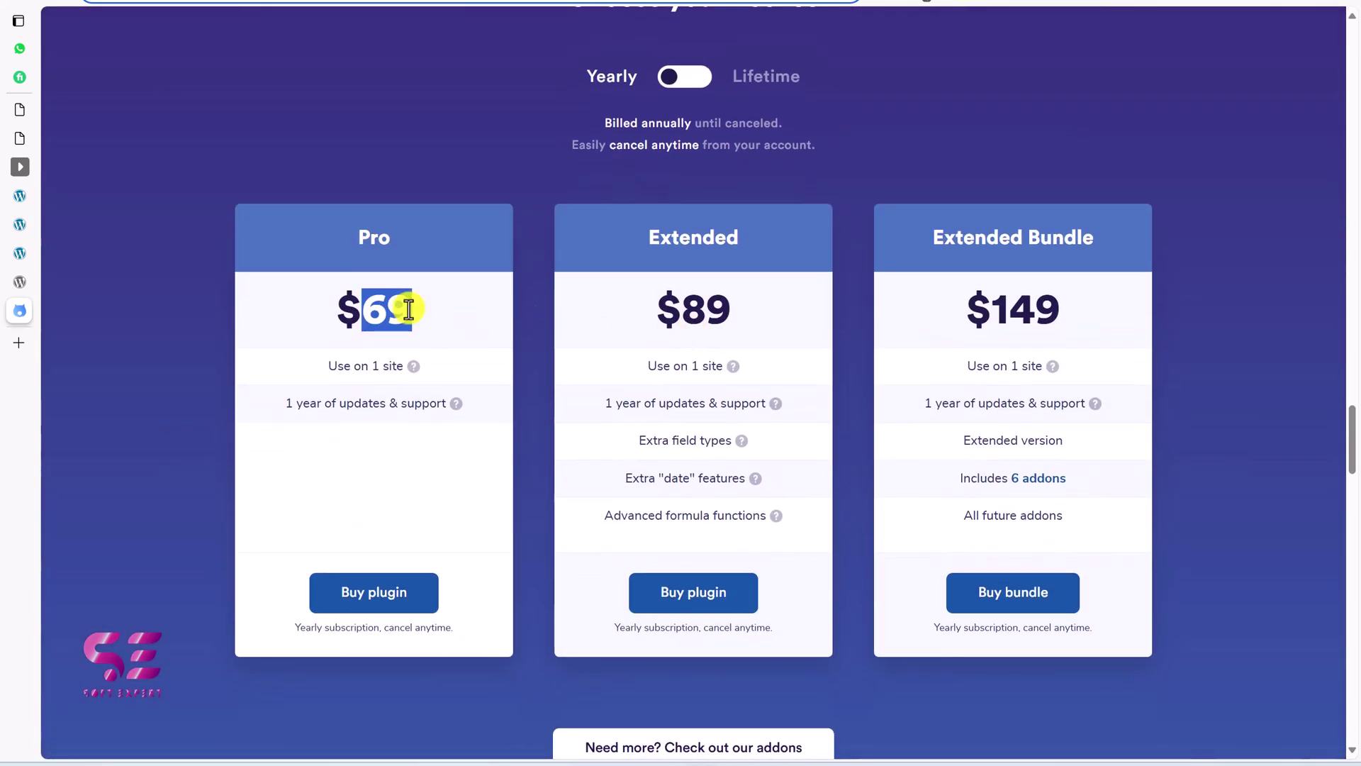
pyautogui.click(686, 314)
pyautogui.moveTo(690, 309); pyautogui.dragTo(764, 317)
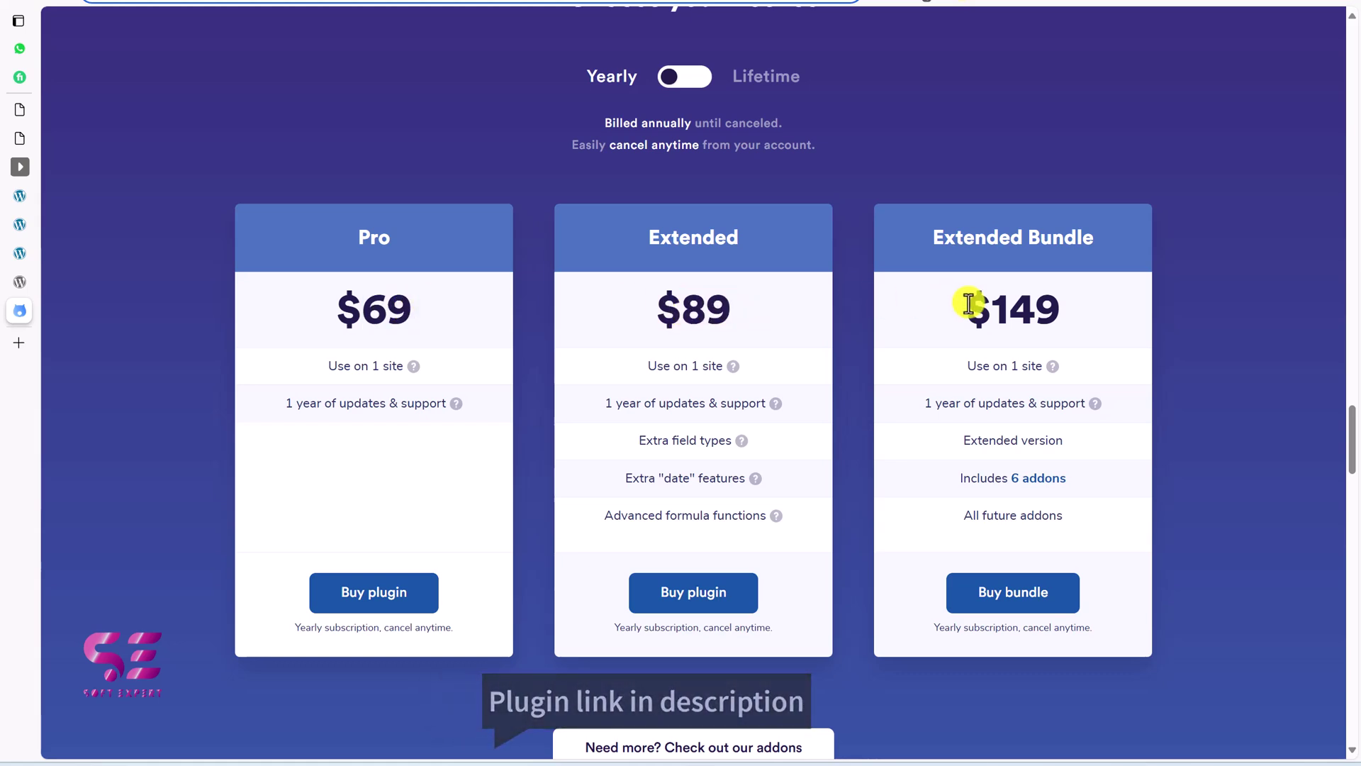
pyautogui.moveTo(967, 305); pyautogui.dragTo(1092, 312)
pyautogui.click(1092, 305)
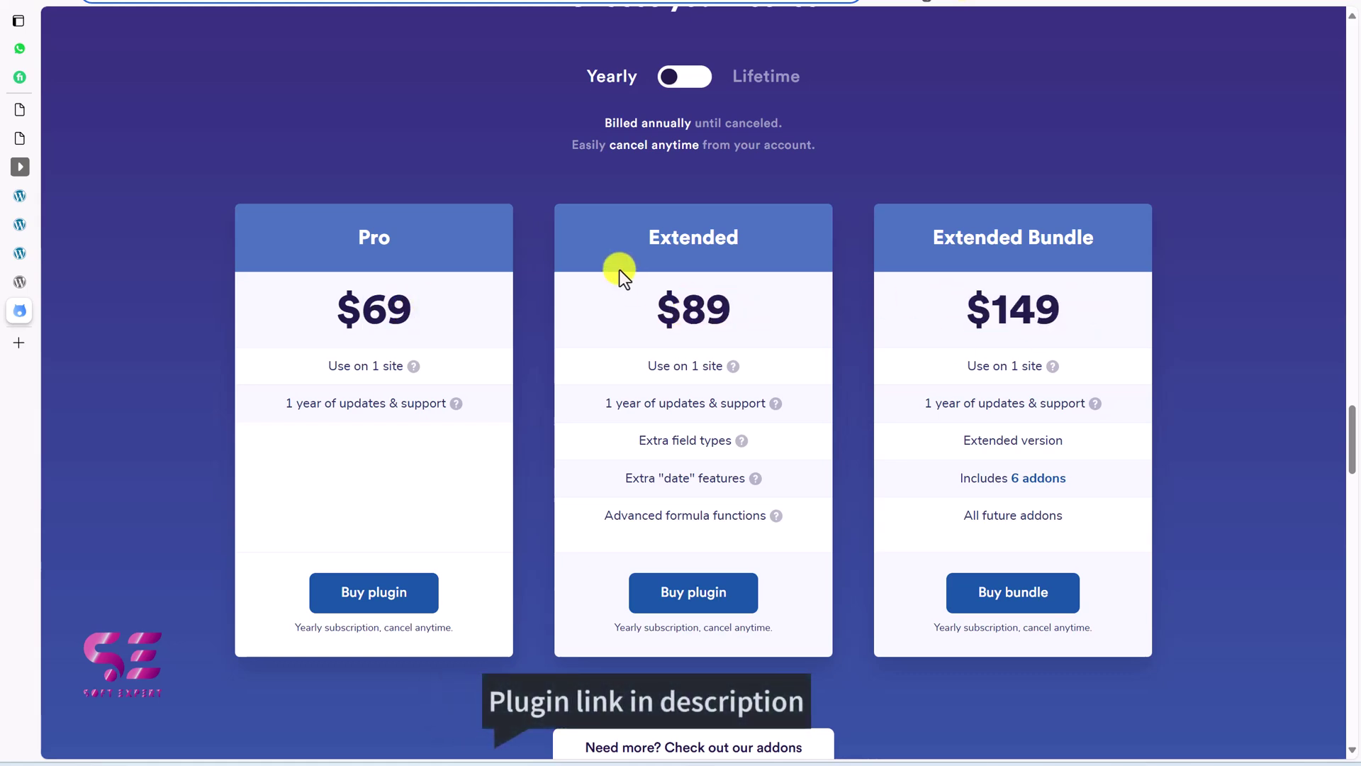
# - Switch the plans to lifetime pricing, showing Pro at $189
pyautogui.click(684, 76)
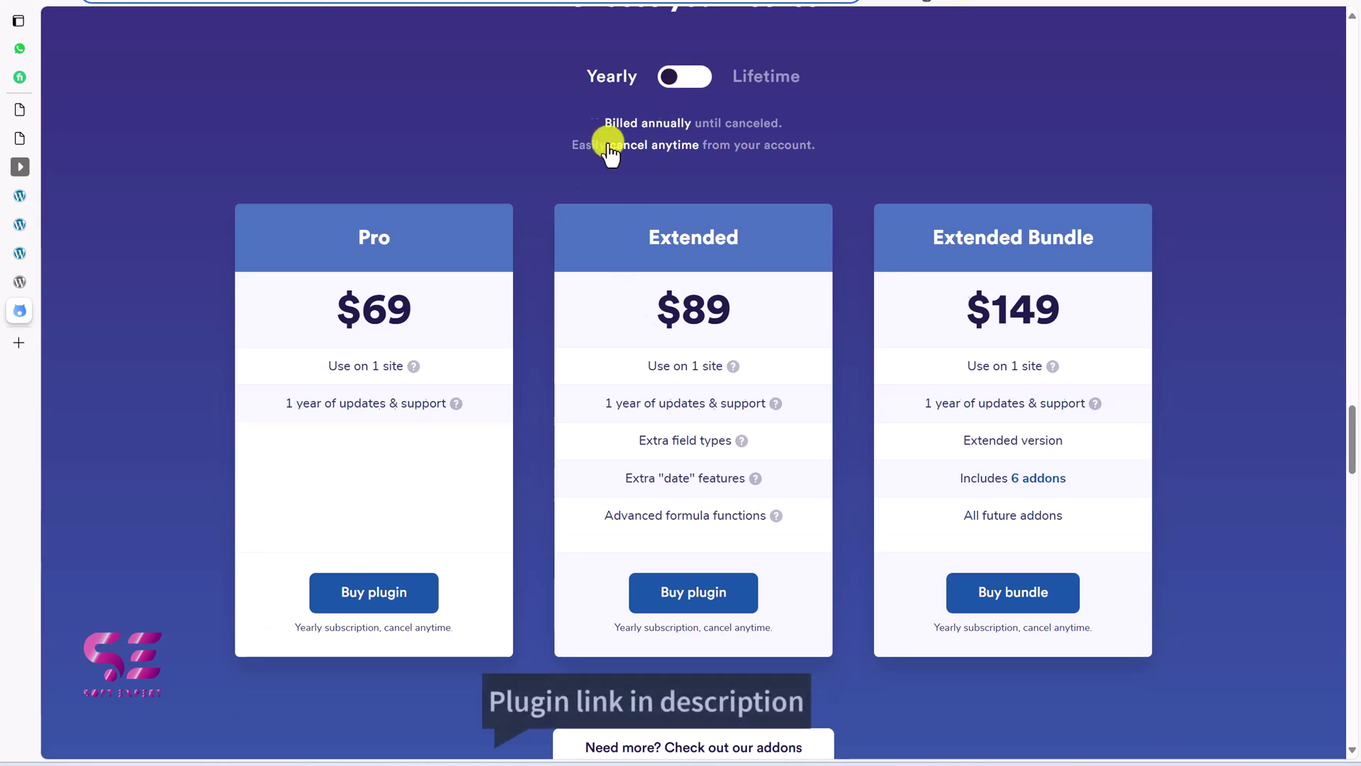
pyautogui.moveTo(353, 308); pyautogui.dragTo(417, 307)
pyautogui.click(417, 308)
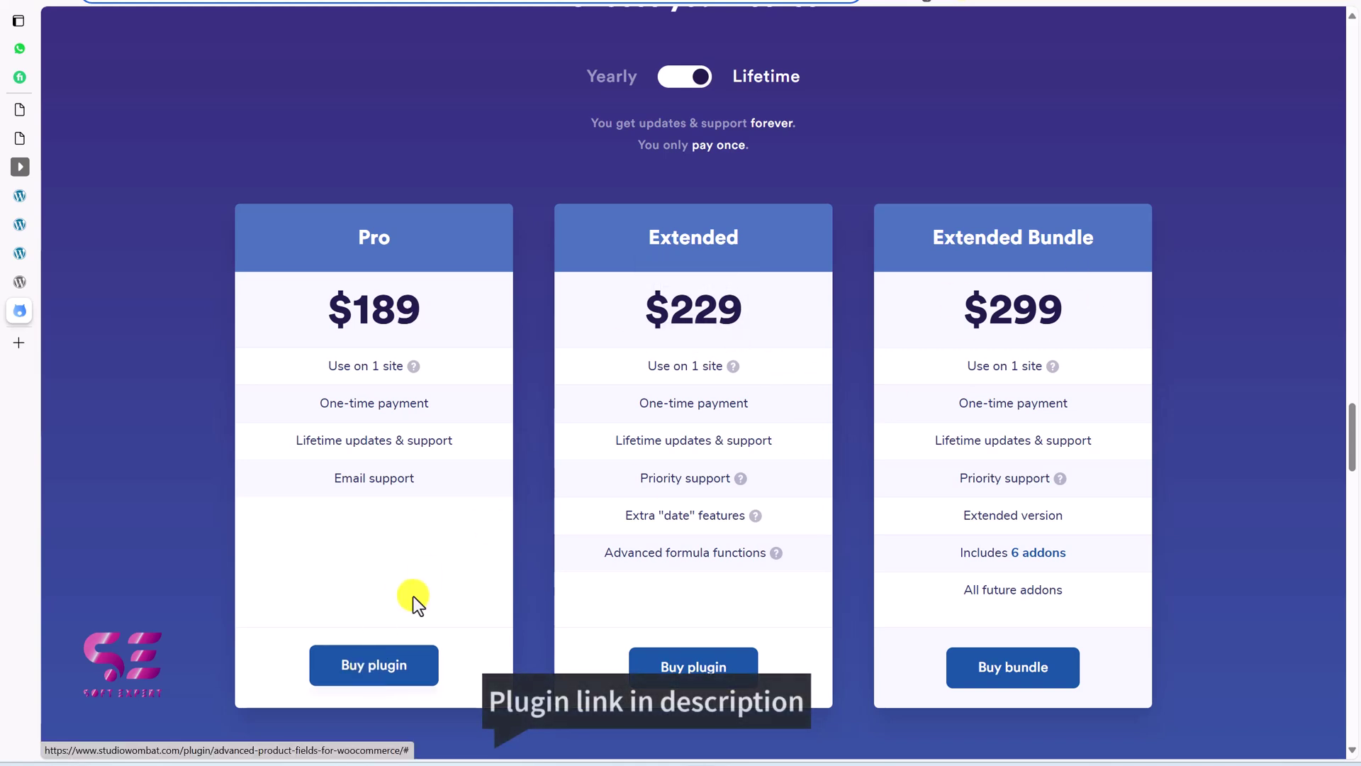
# - Buy the Pro lifetime plan for $189.00, logging into PayPal to complete payment
pyautogui.click(375, 665)
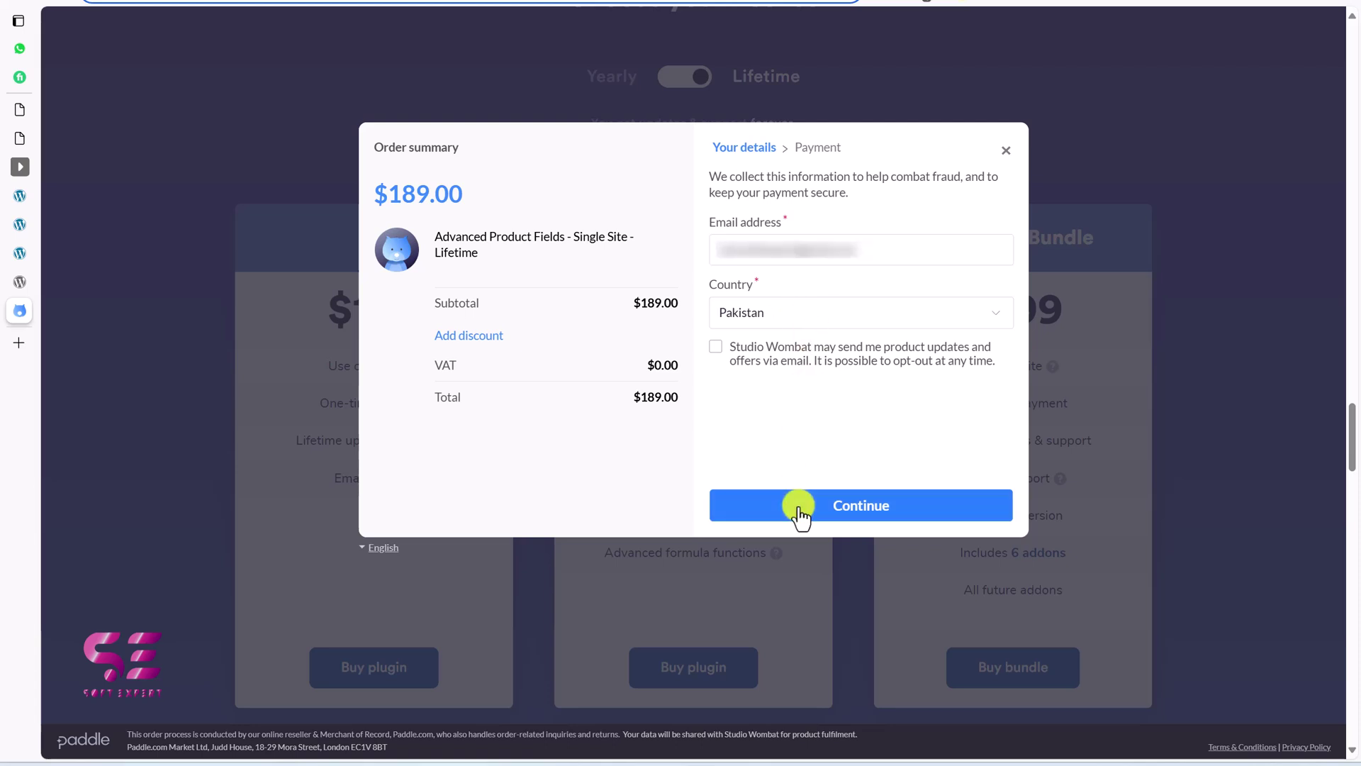
pyautogui.click(799, 506)
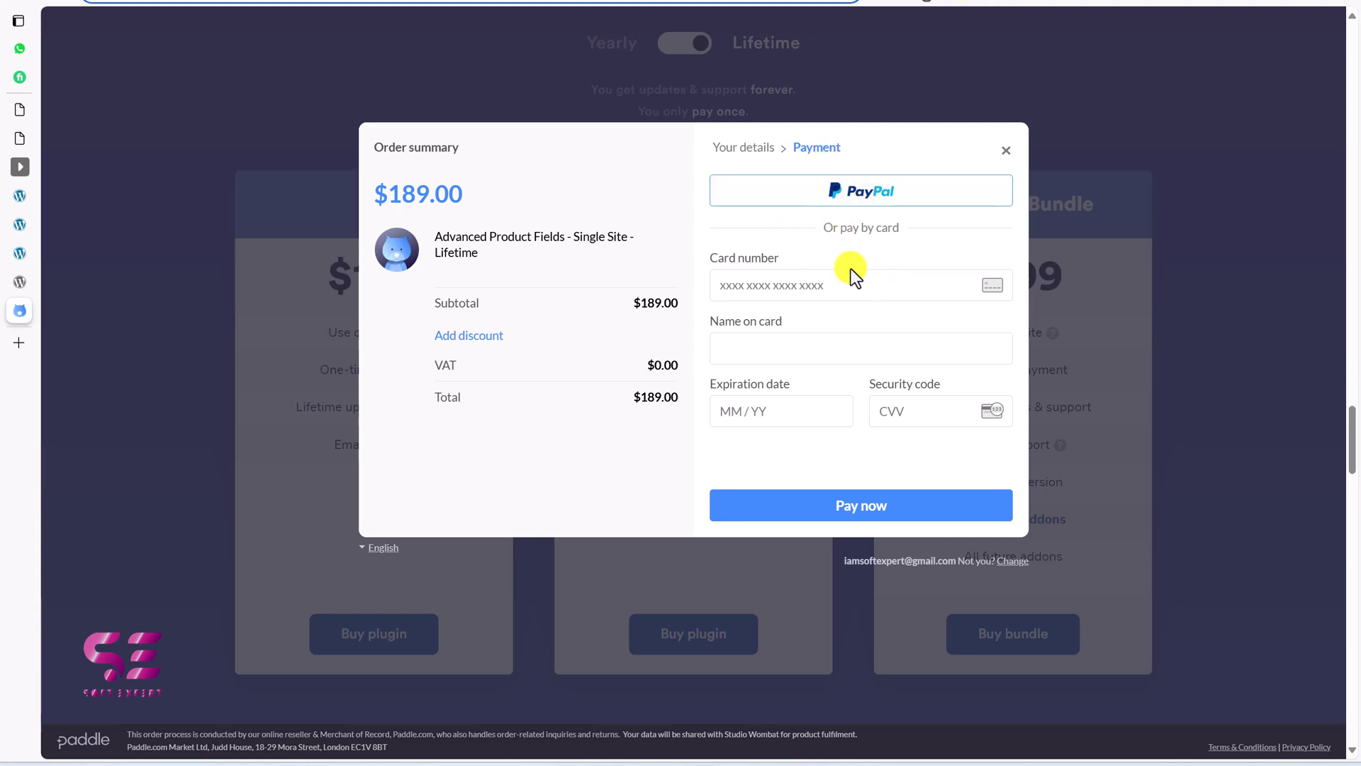
pyautogui.click(854, 207)
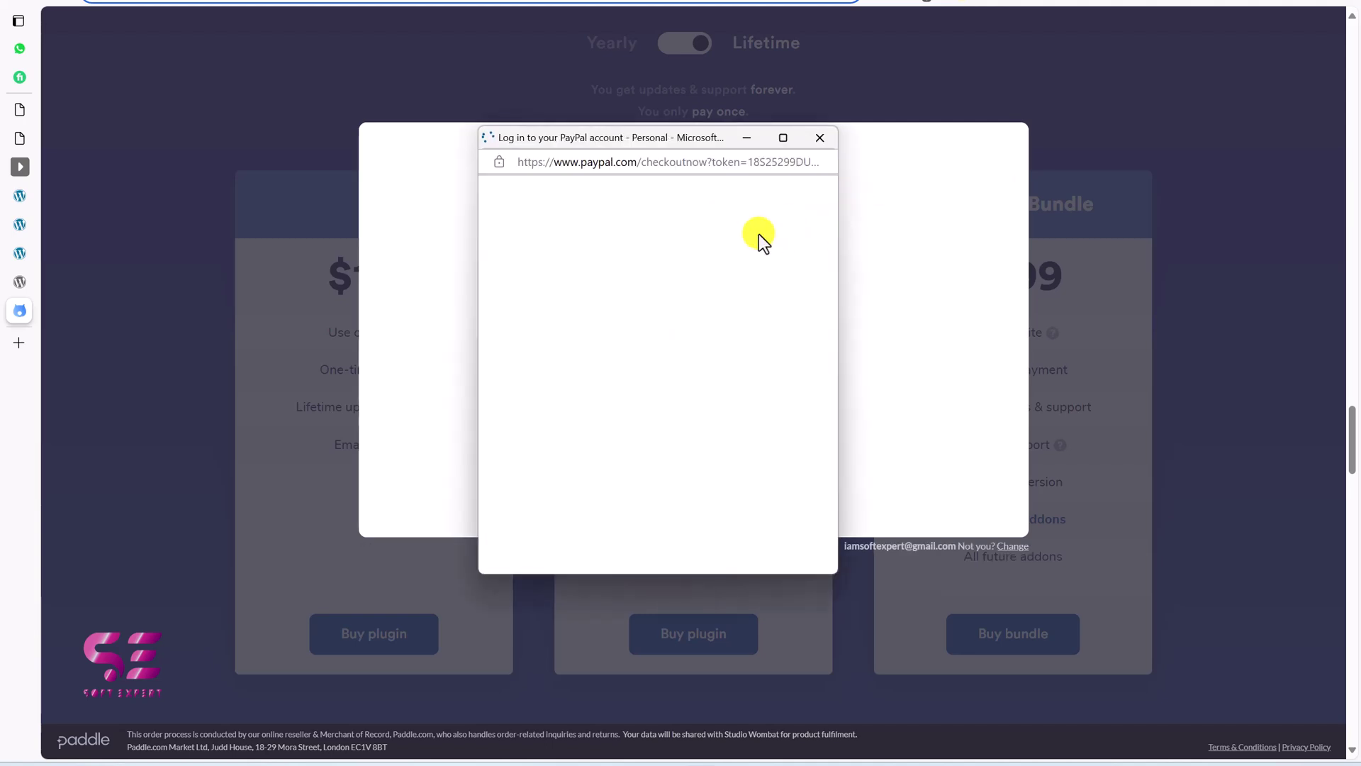
pyautogui.click(611, 454)
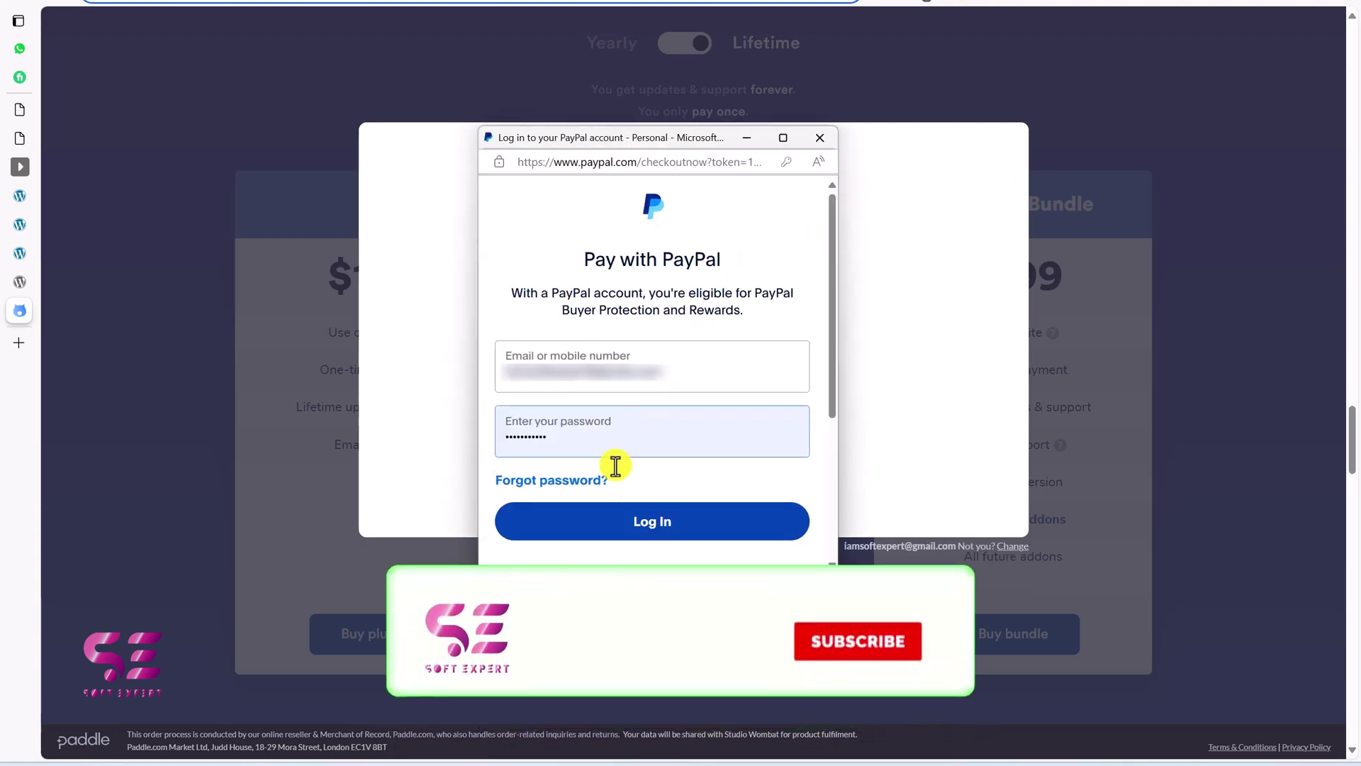
pyautogui.click(608, 523)
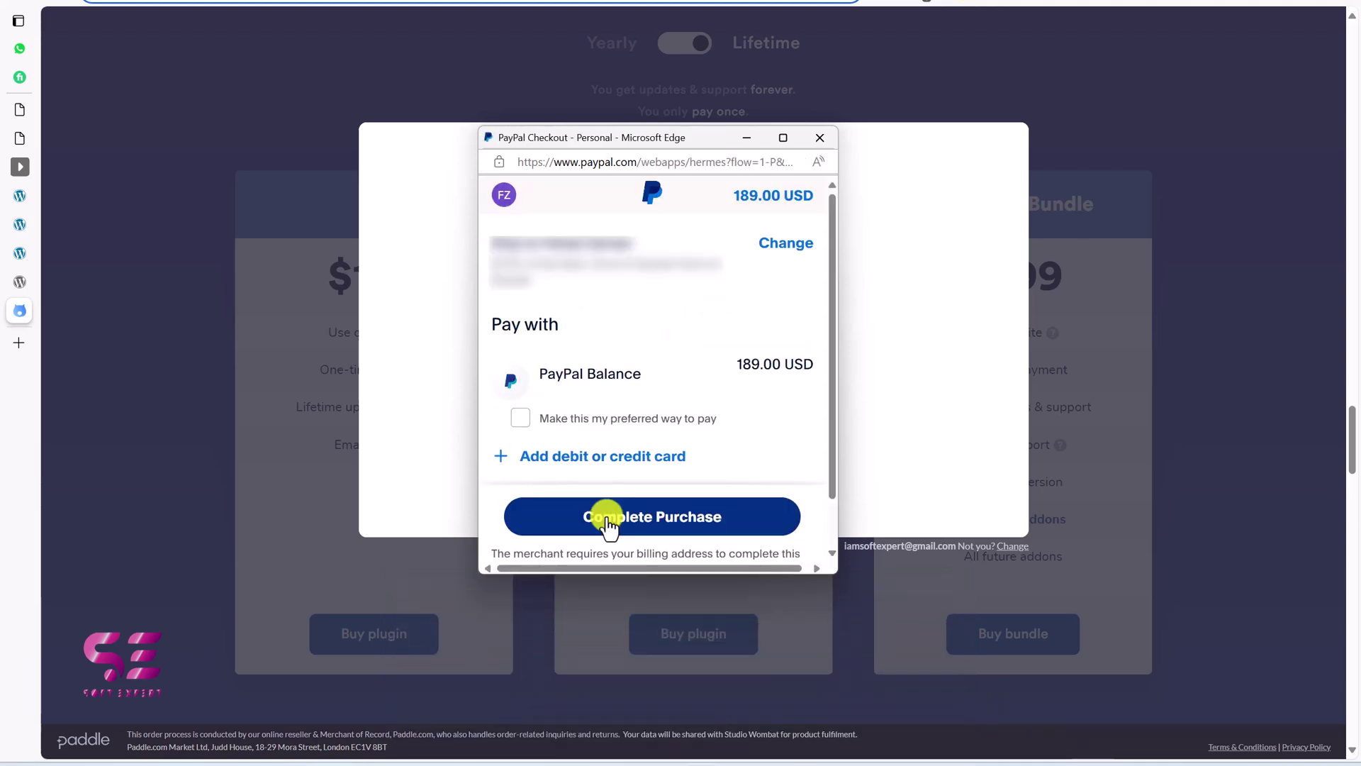
pyautogui.click(607, 524)
pyautogui.click(631, 523)
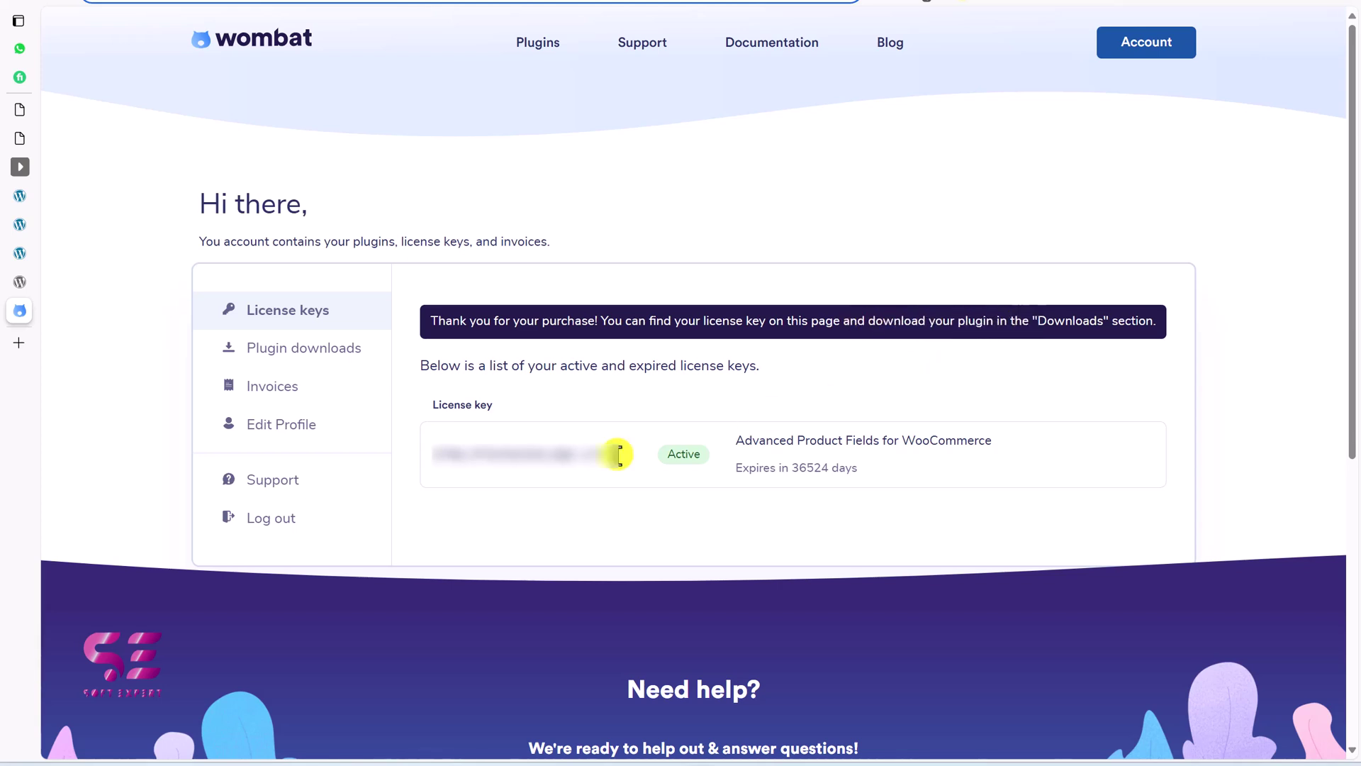
# - Look over the new license key, then download the plugin version 2.7.23 zip
pyautogui.moveTo(435, 464); pyautogui.dragTo(627, 457)
pyautogui.click(413, 403)
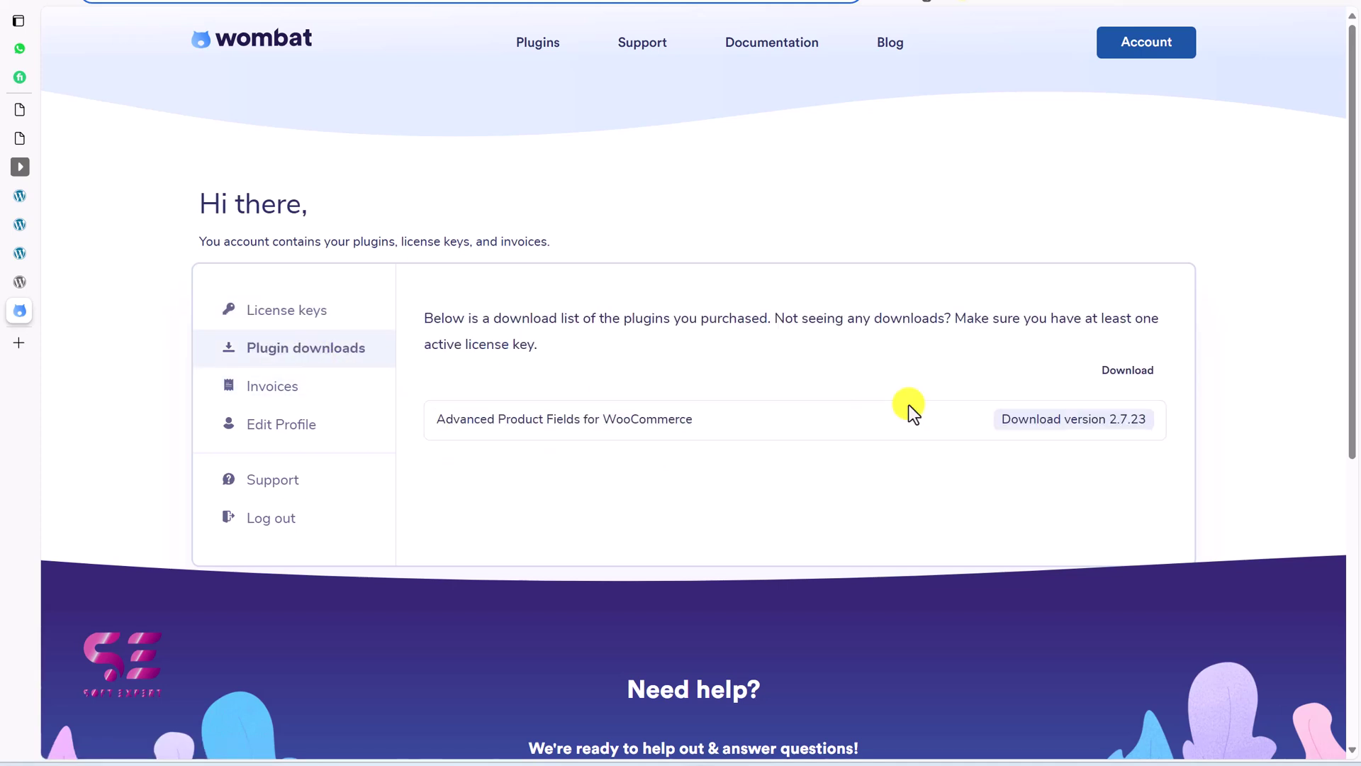
pyautogui.click(1048, 424)
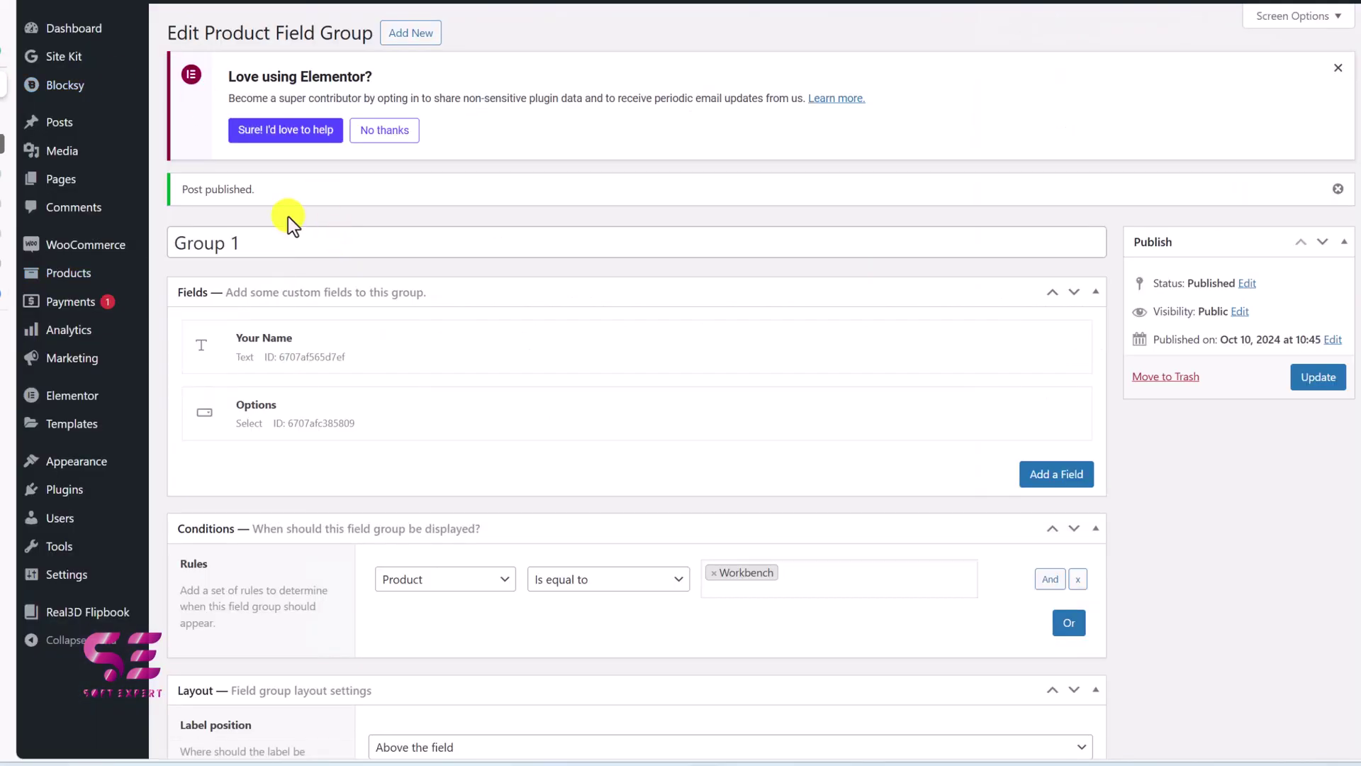
# - Upload the advanced-product-fields-for-woocommerce-pro-version-2.7.23 zip as a new plugin, install it and activate it
pyautogui.moveTo(76, 489)
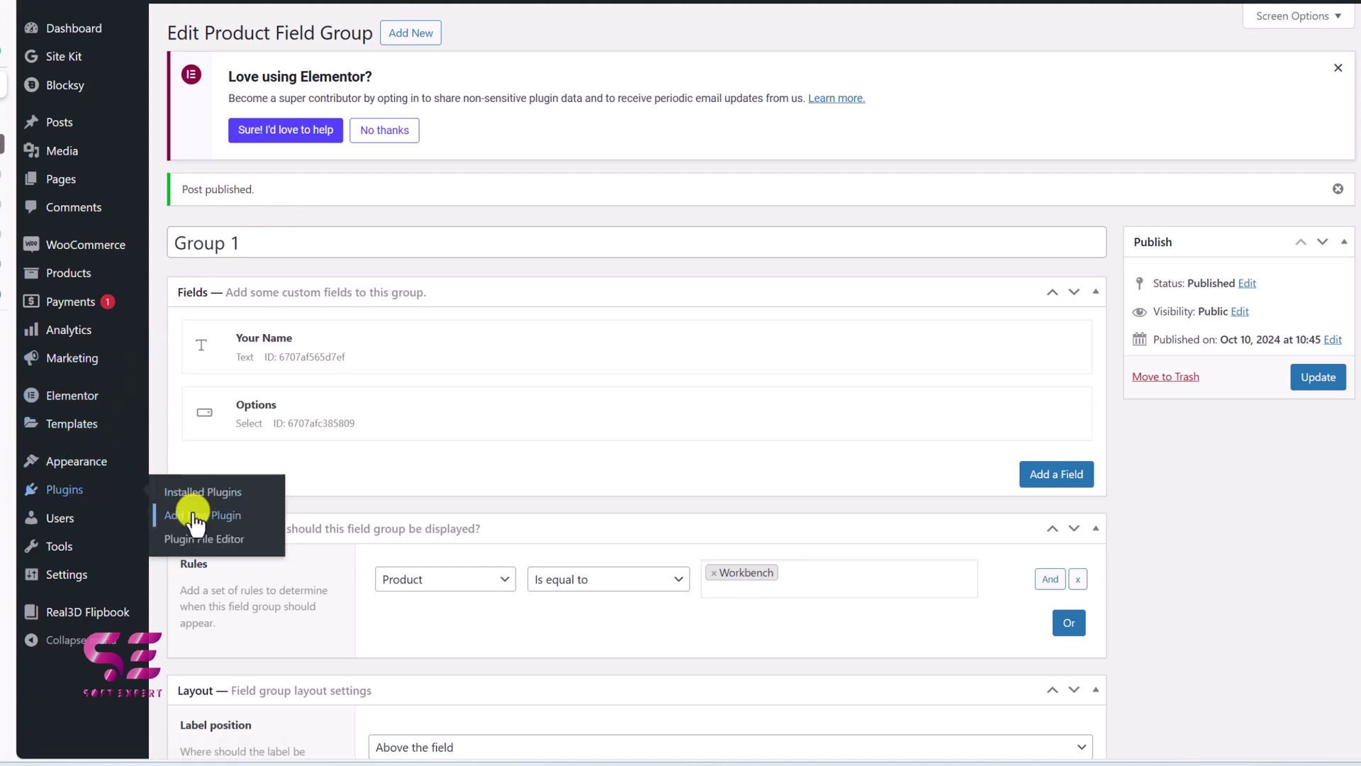
pyautogui.click(188, 510)
pyautogui.click(329, 40)
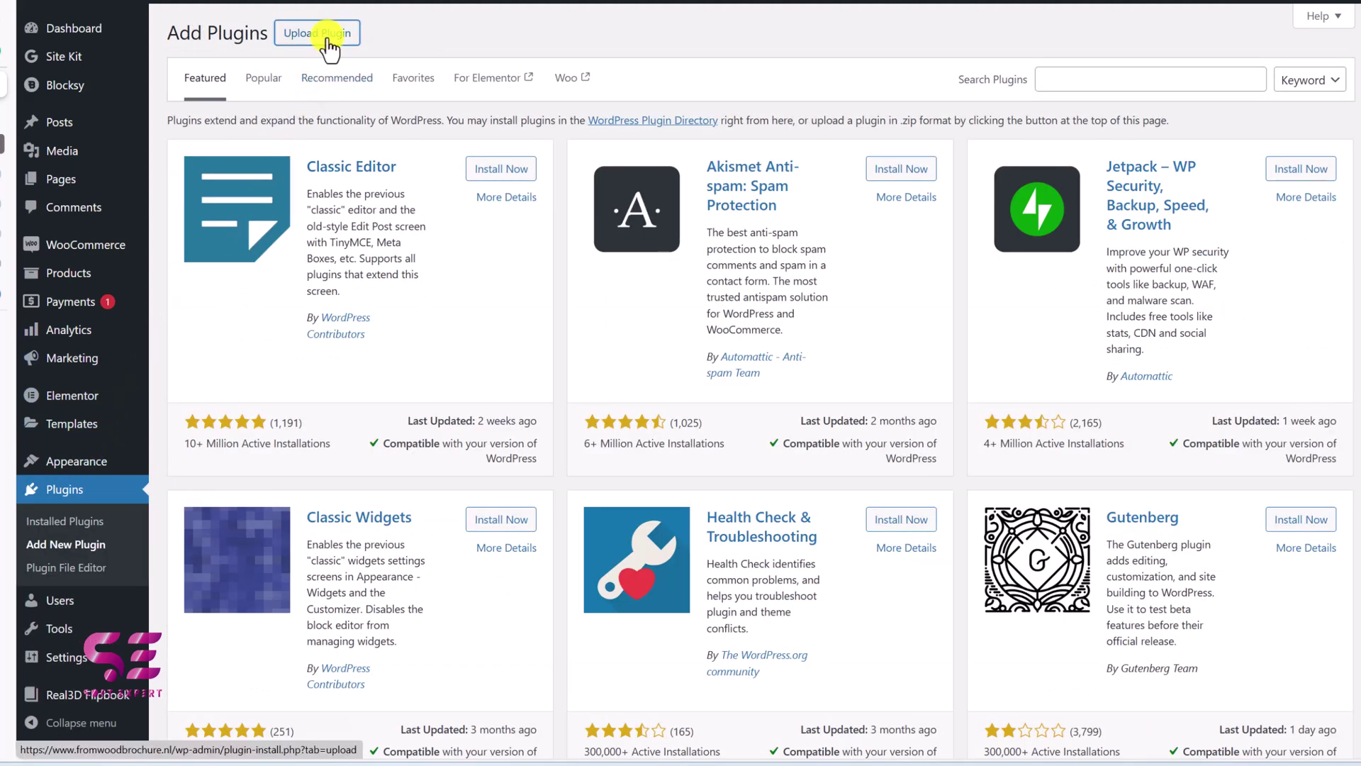
pyautogui.click(641, 183)
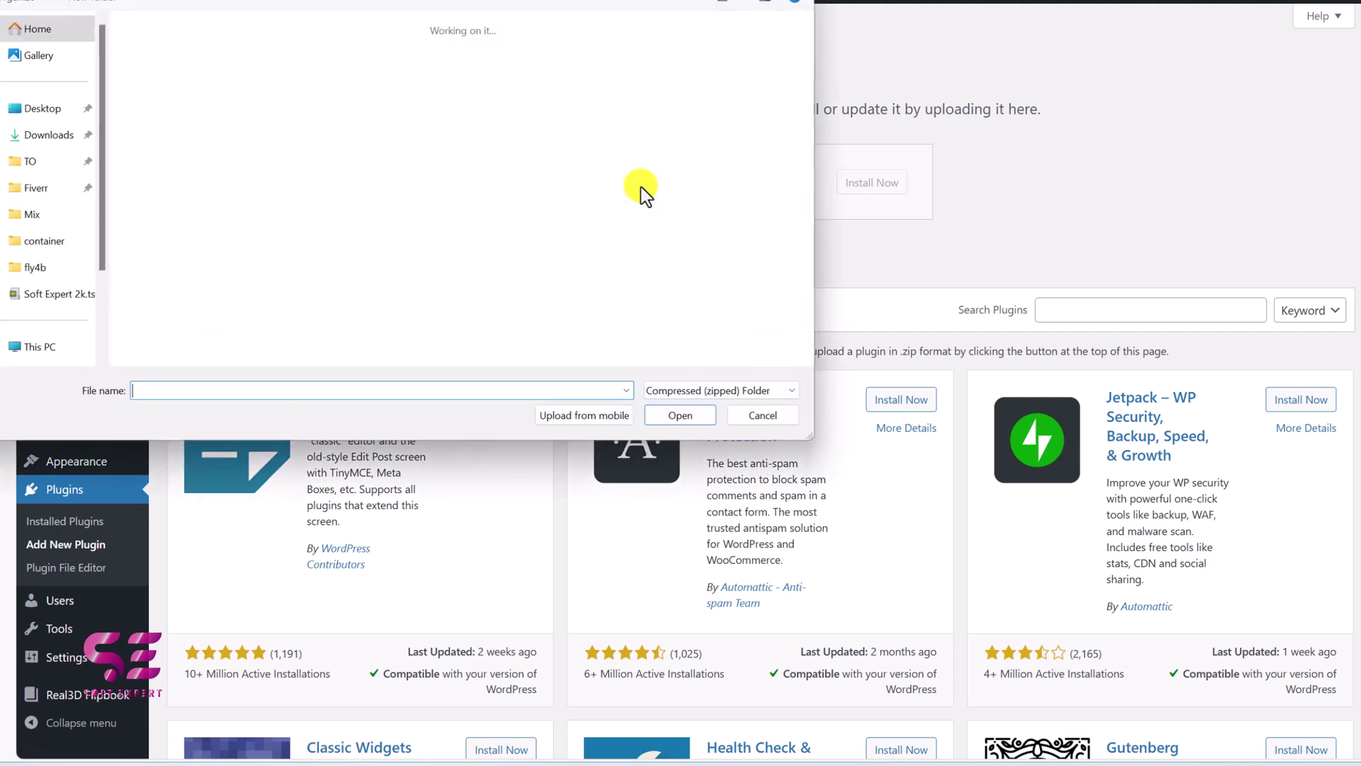
pyautogui.click(167, 99)
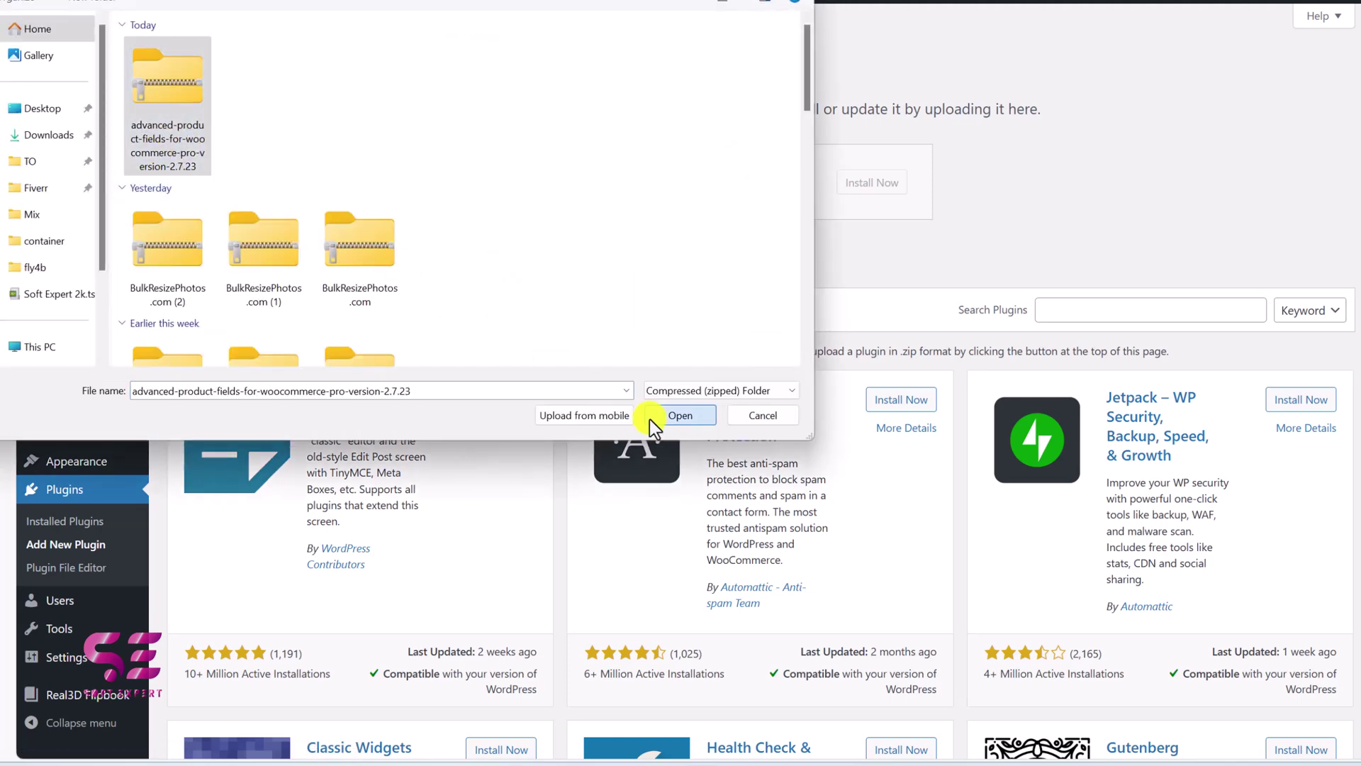
pyautogui.click(649, 419)
pyautogui.click(897, 181)
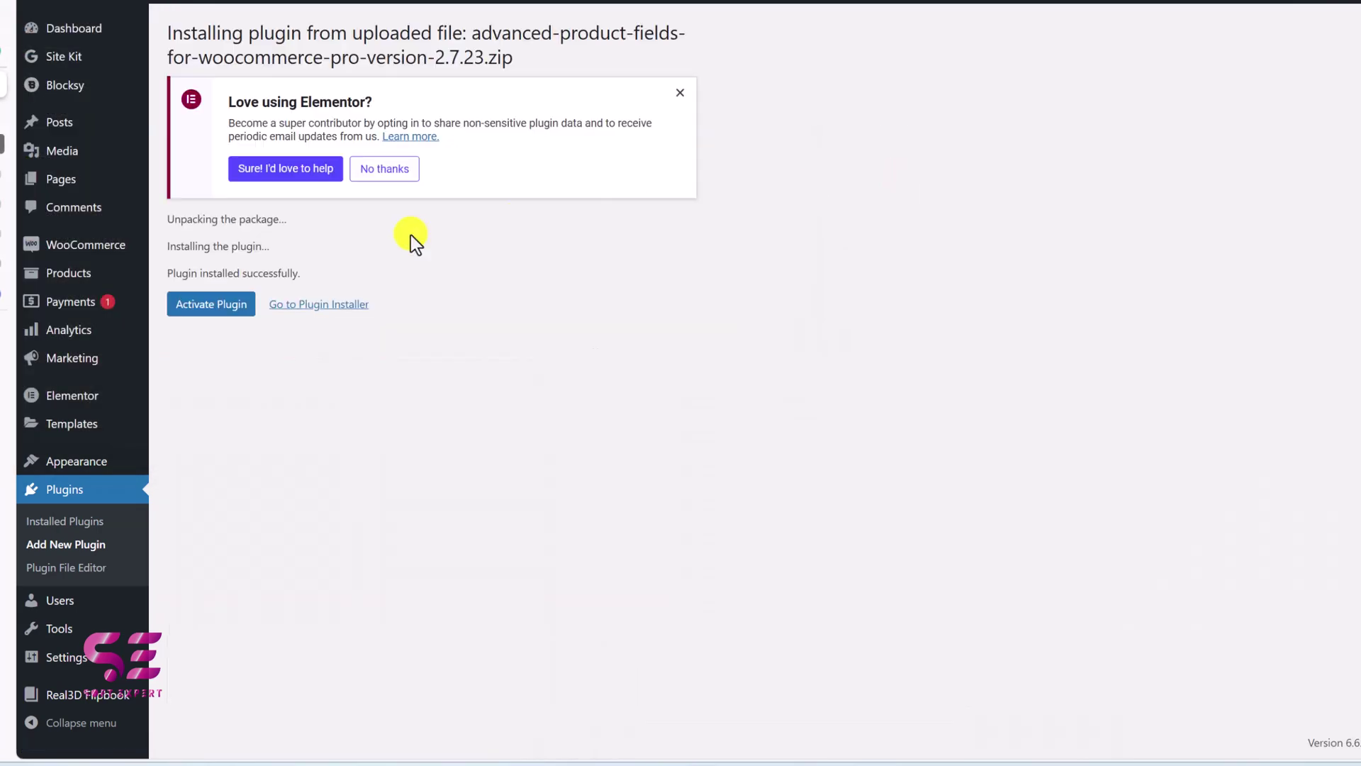
pyautogui.click(253, 304)
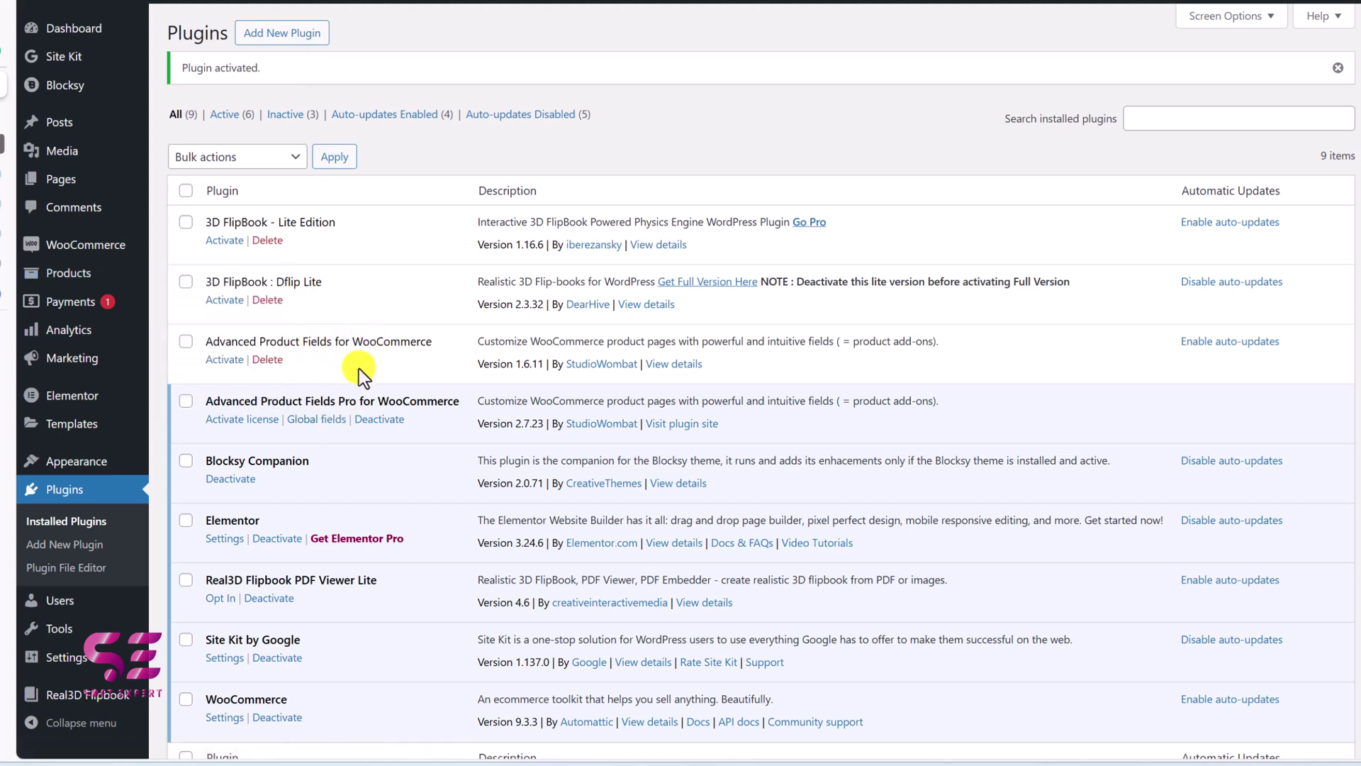
# - Activate the Advanced Product Fields Pro license by pasting in the license key
pyautogui.moveTo(83, 244)
pyautogui.click(190, 299)
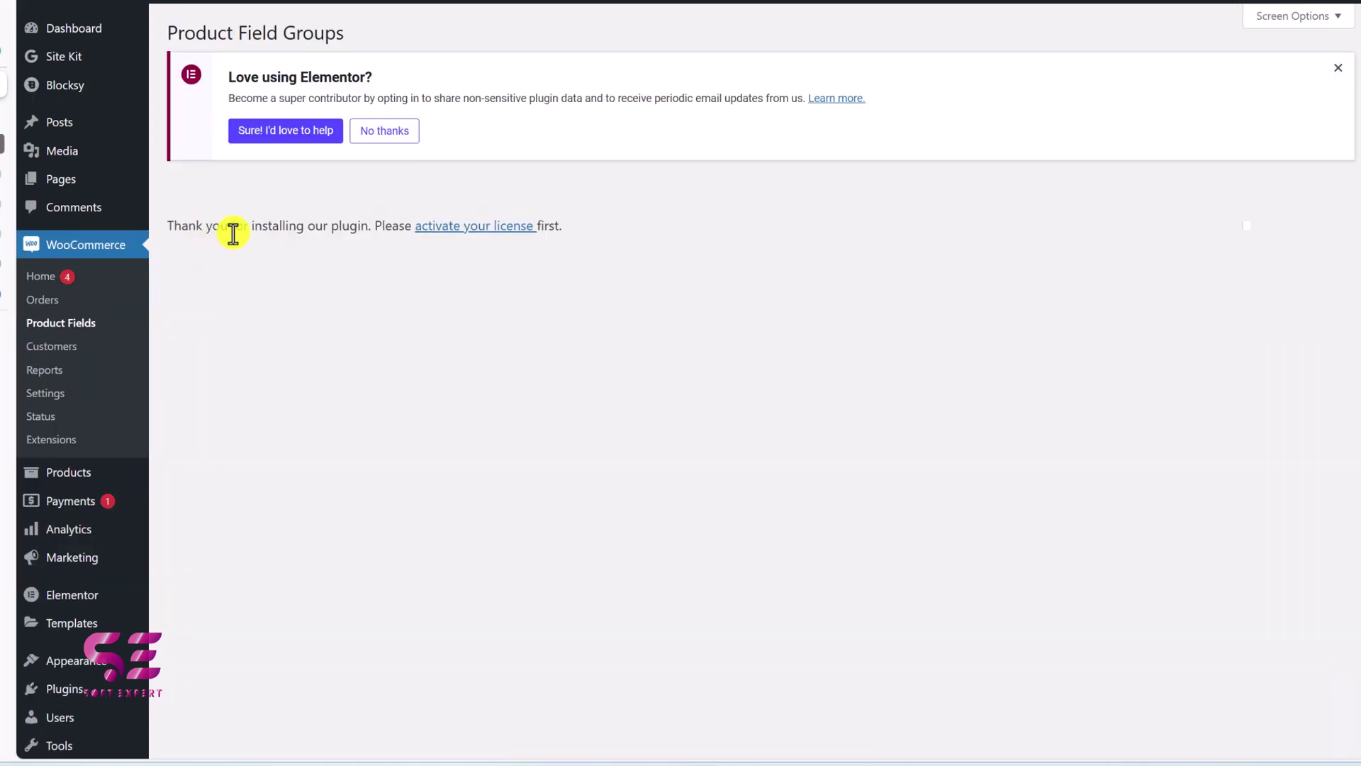
pyautogui.click(450, 230)
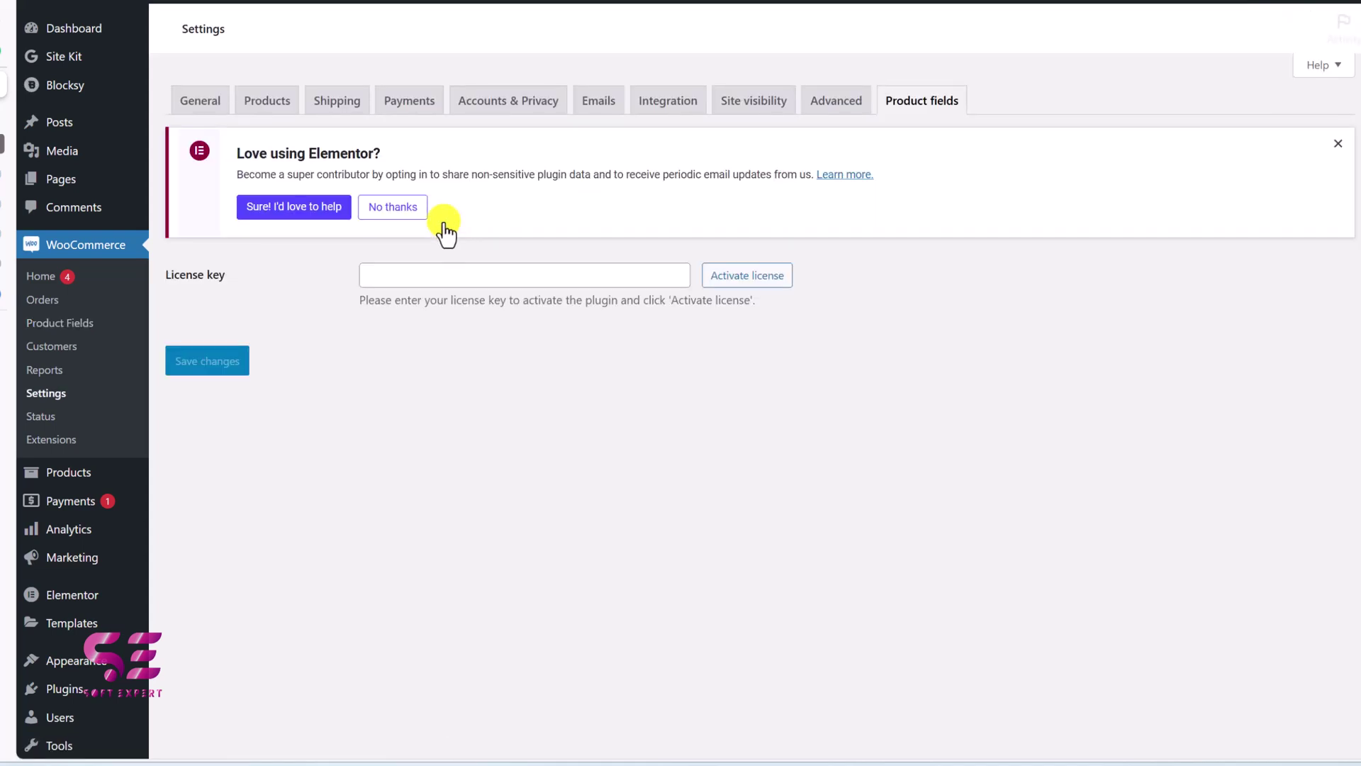
pyautogui.hotkey('ctrl', 'v')
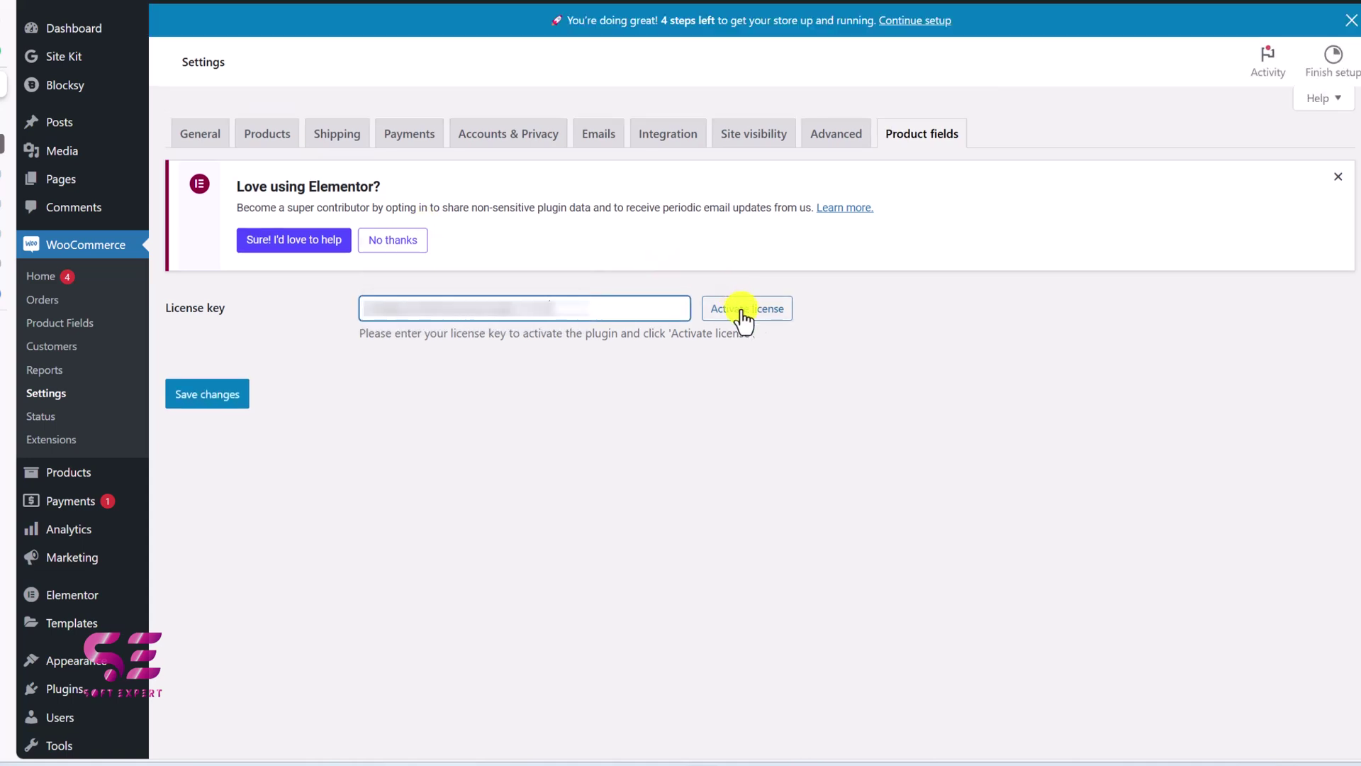
pyautogui.click(743, 317)
pyautogui.click(802, 61)
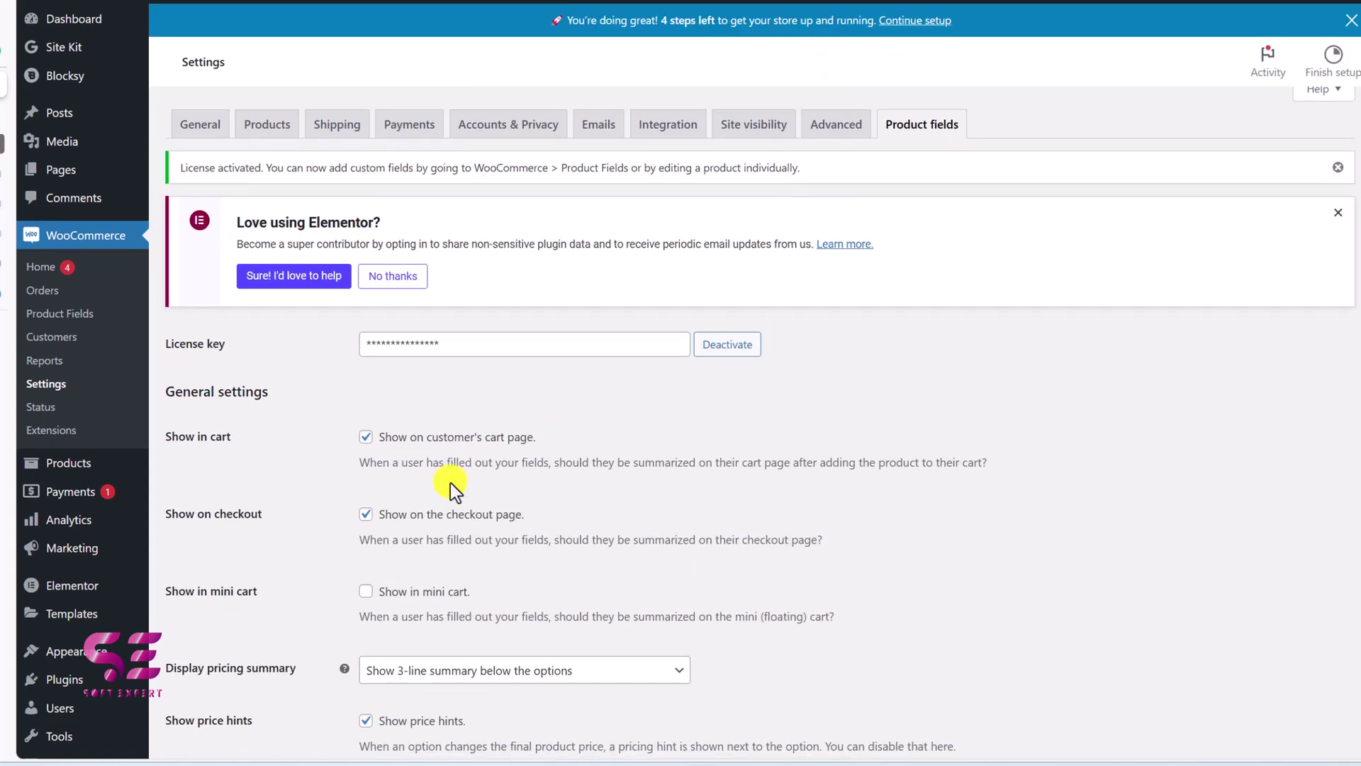
# - Return to the Product Field Groups list, which shows Group 1 with 2 fields
pyautogui.scroll(-5, 450, 482)
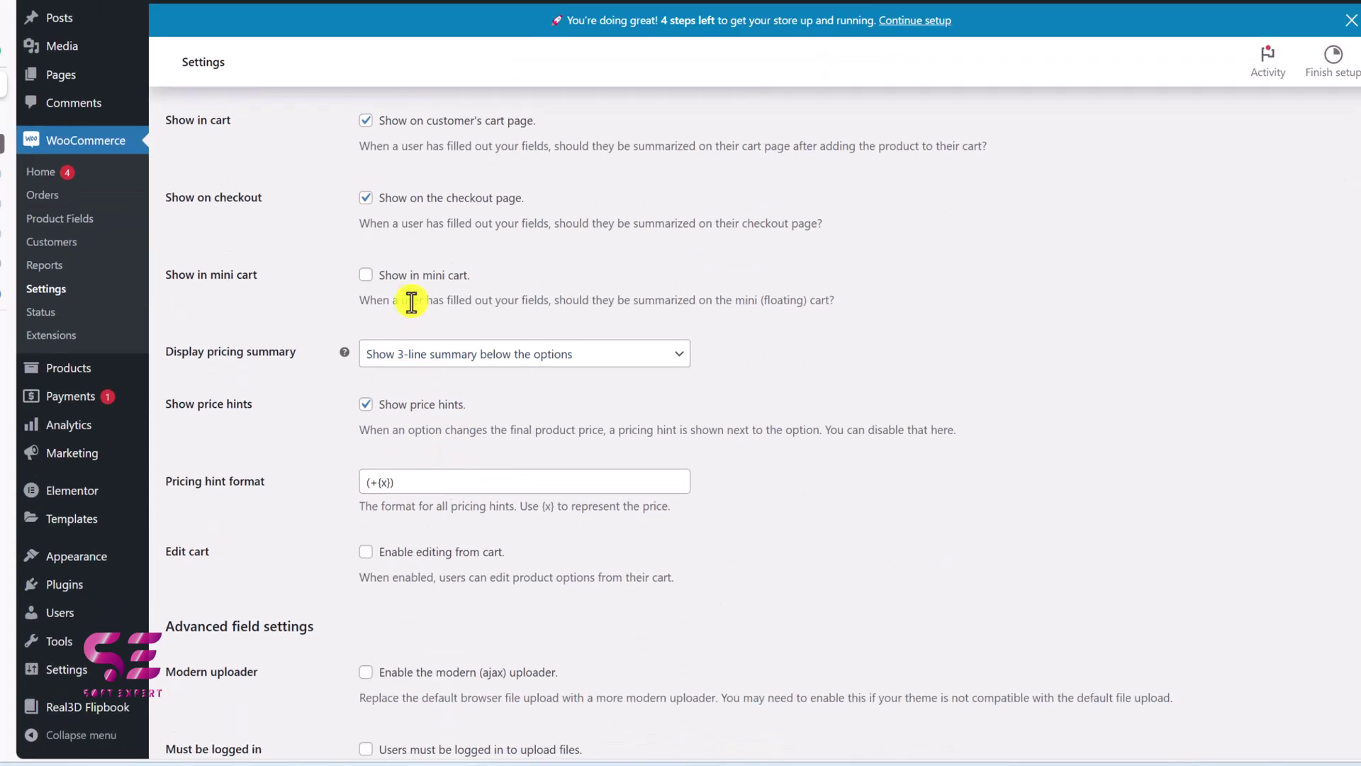
pyautogui.scroll(-6, 413, 264)
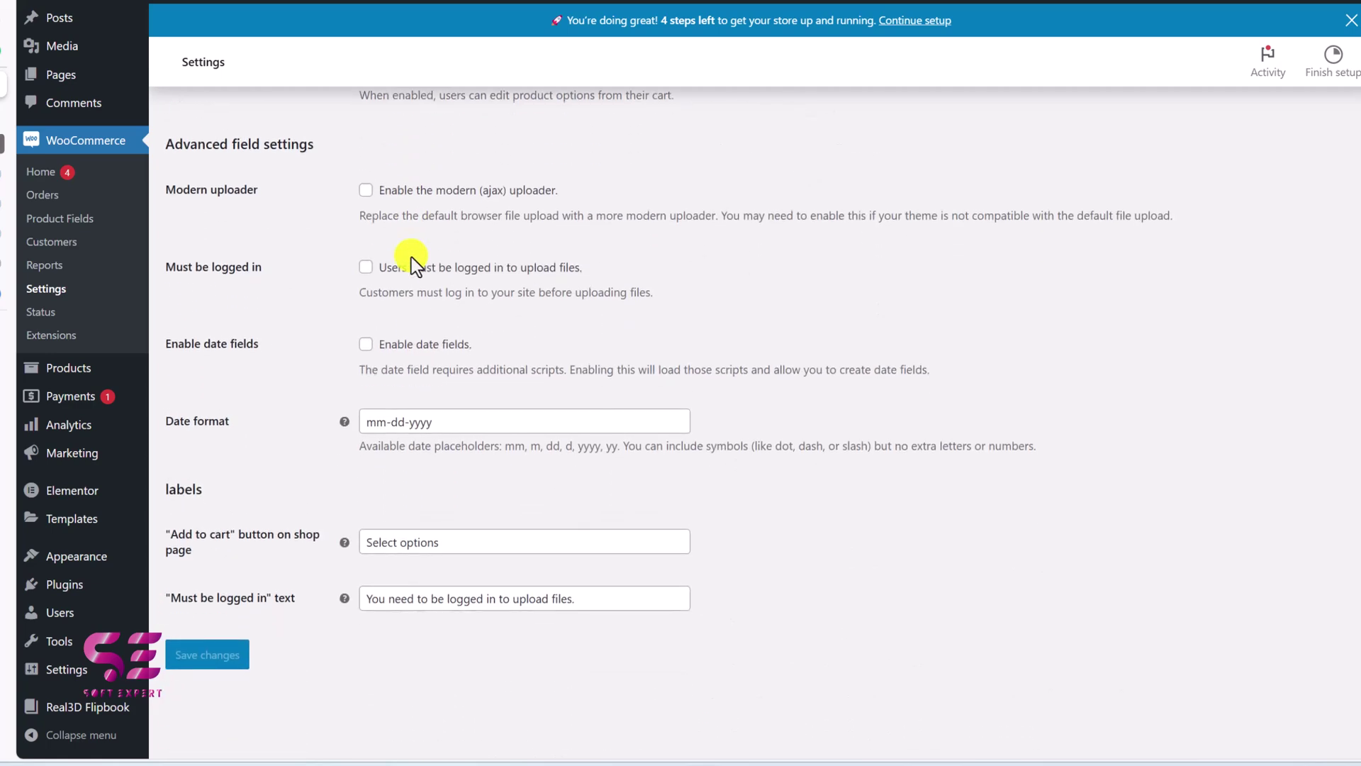
pyautogui.scroll(7, 411, 258)
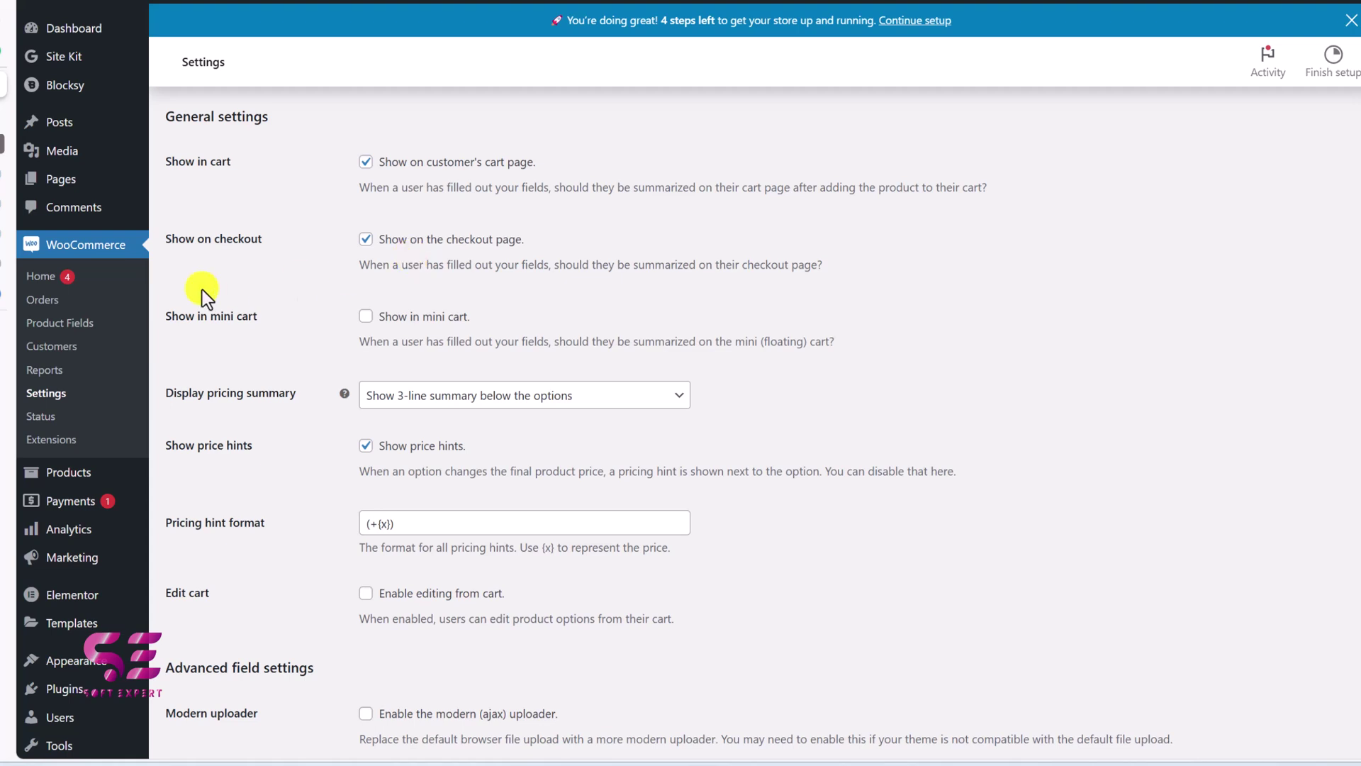
pyautogui.click(91, 321)
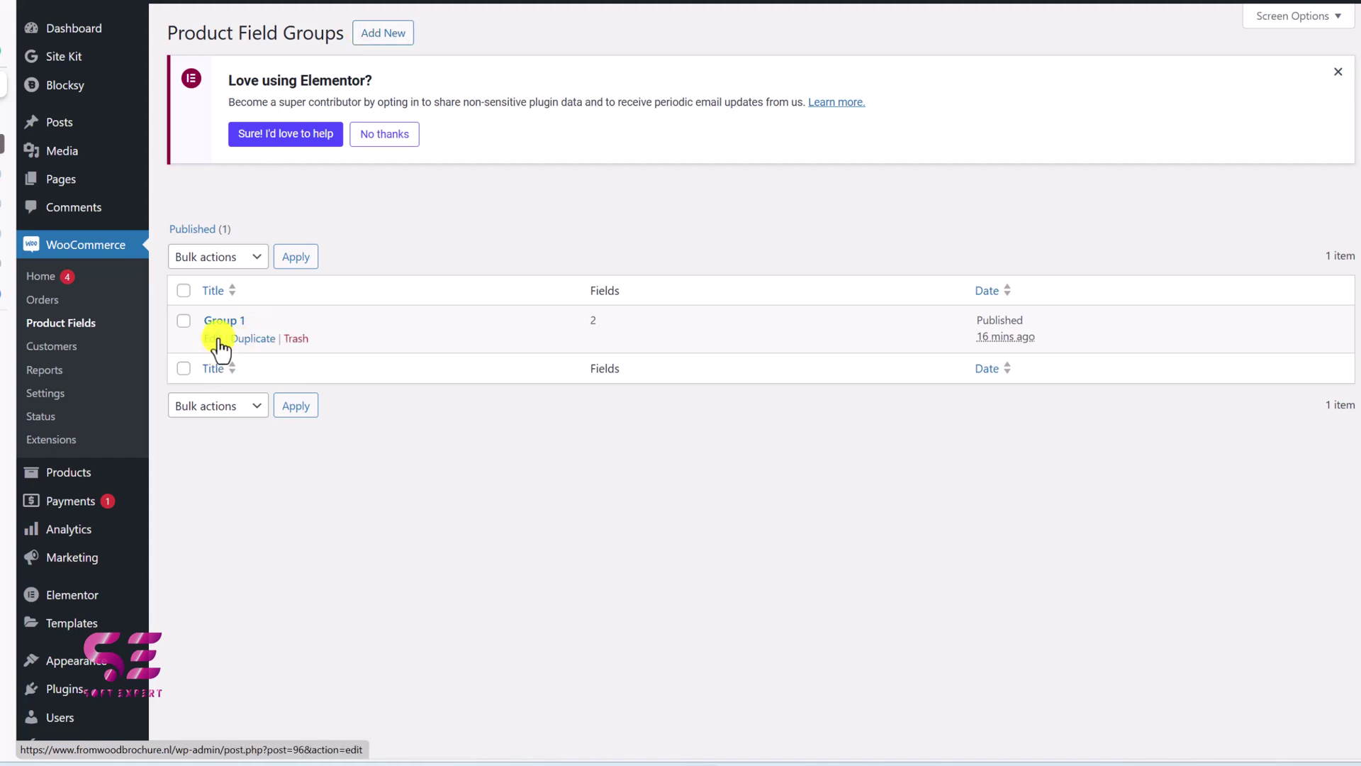
# - Add an Image swatches field labelled 'Type' to Group 1
pyautogui.click(219, 341)
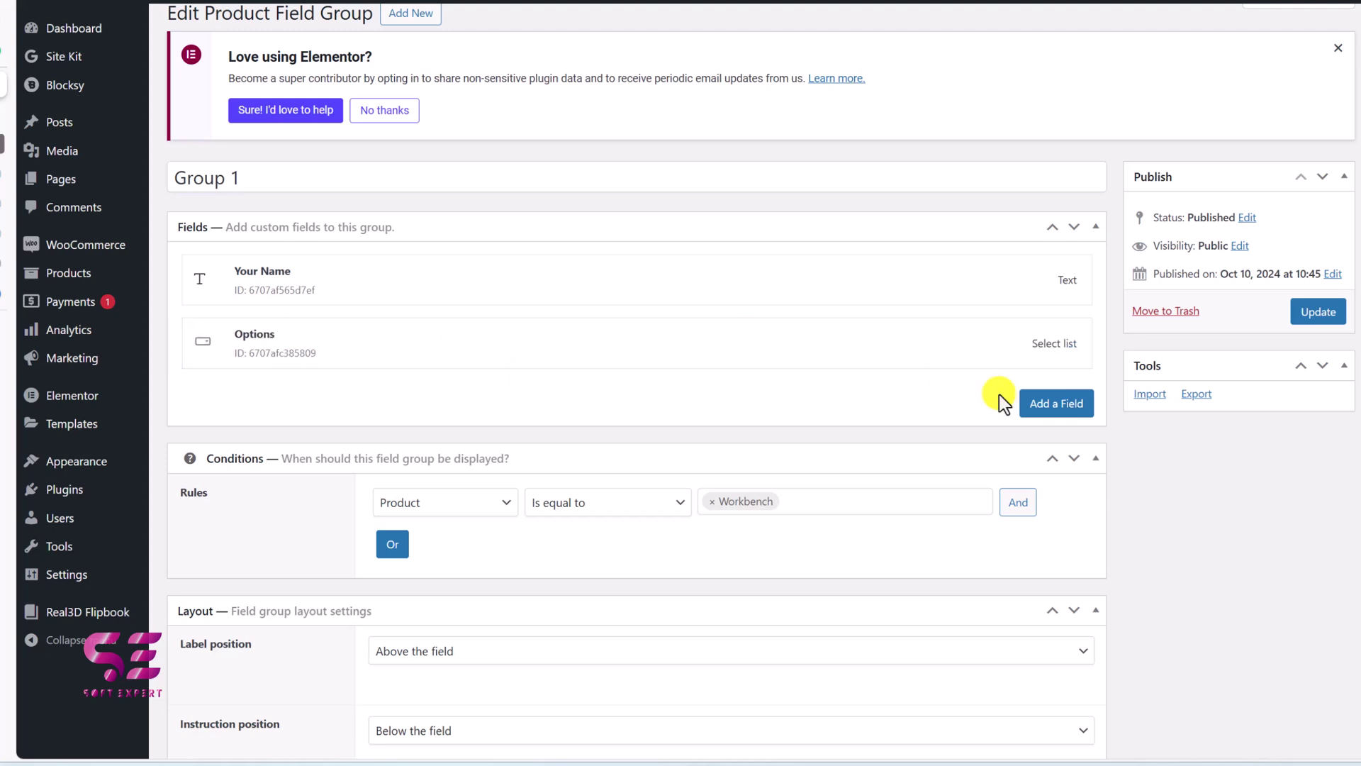
pyautogui.click(1049, 401)
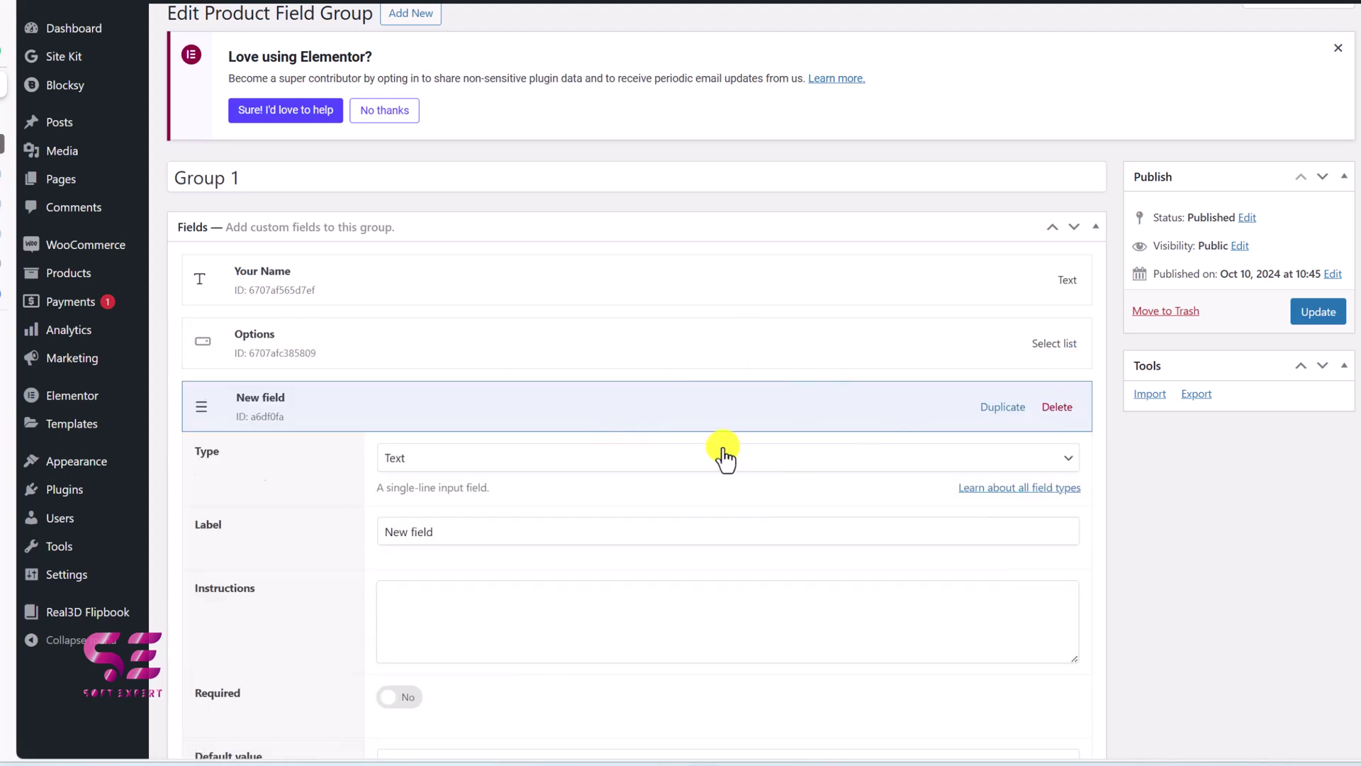
pyautogui.click(431, 122)
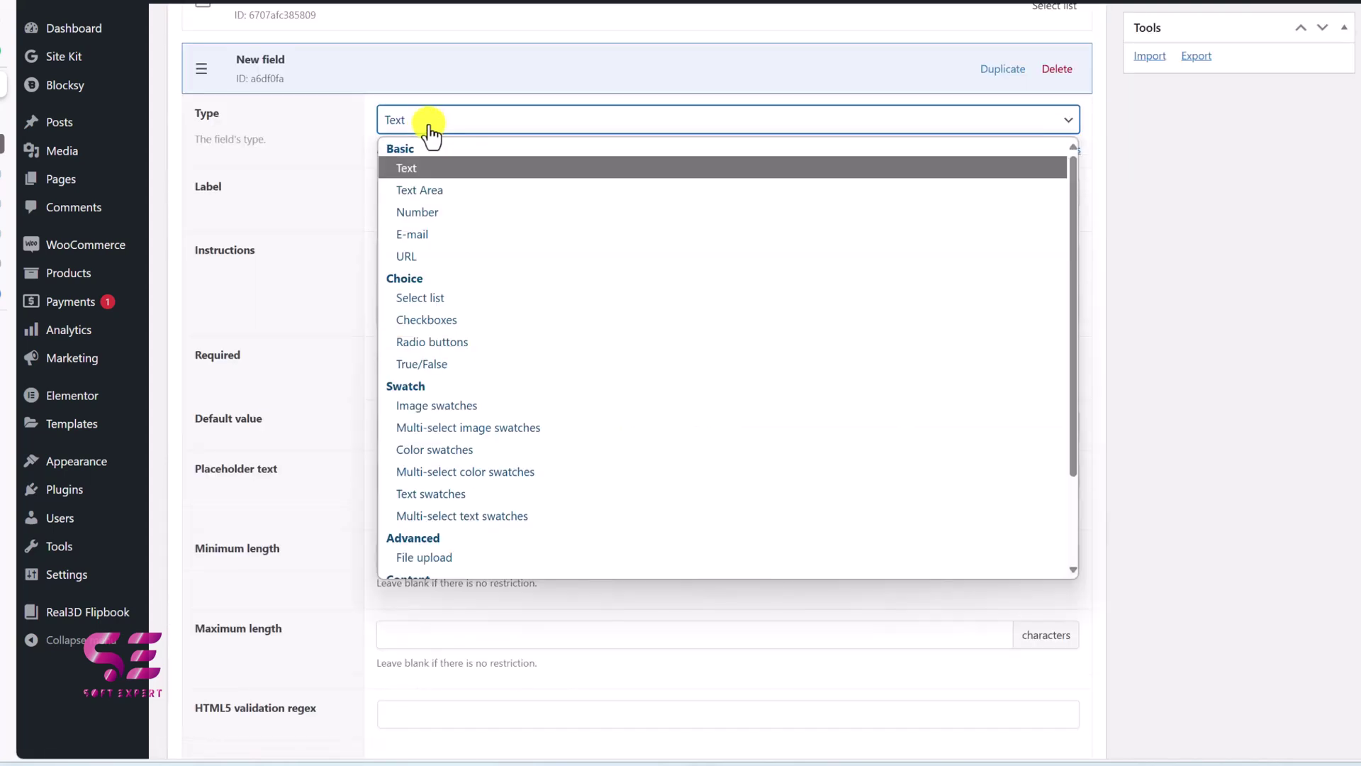
pyautogui.scroll(-1, 455, 305)
pyautogui.scroll(-1, 480, 356)
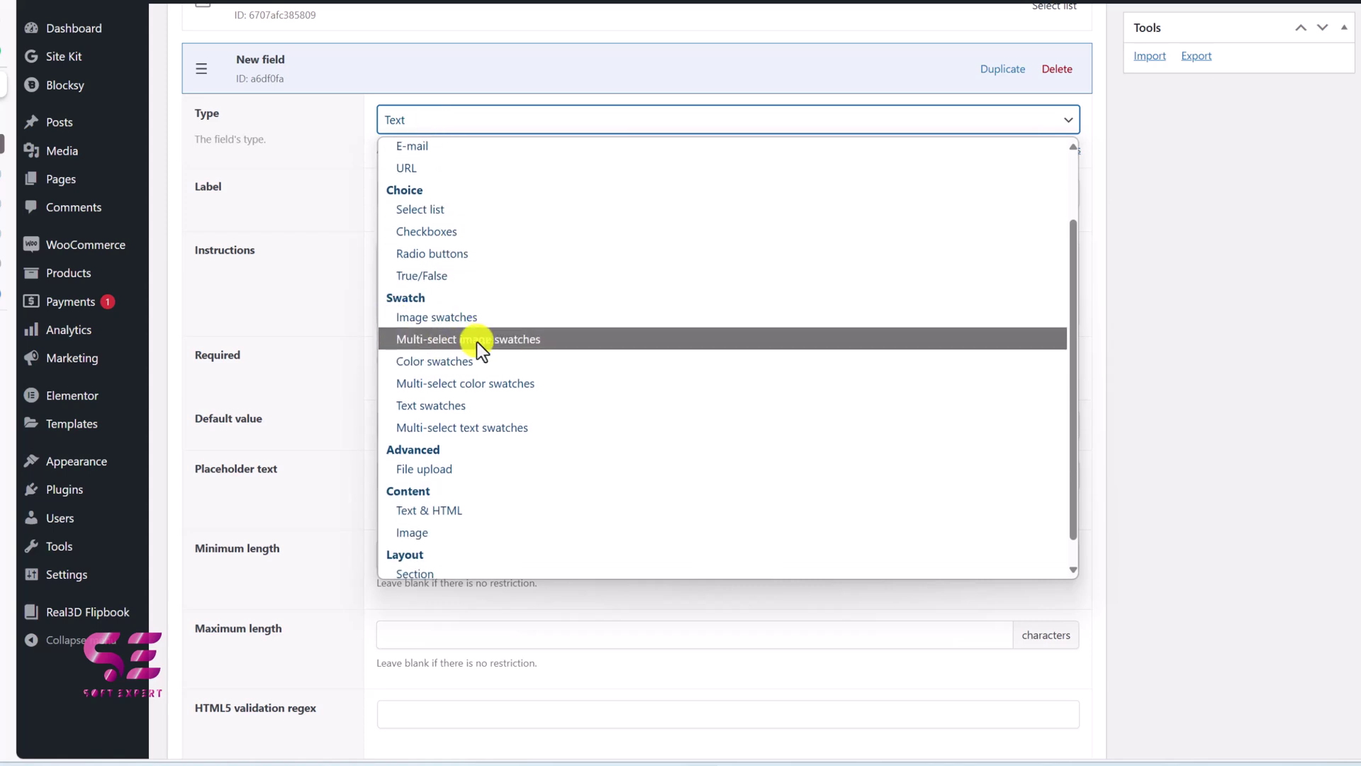
pyautogui.scroll(1, 474, 438)
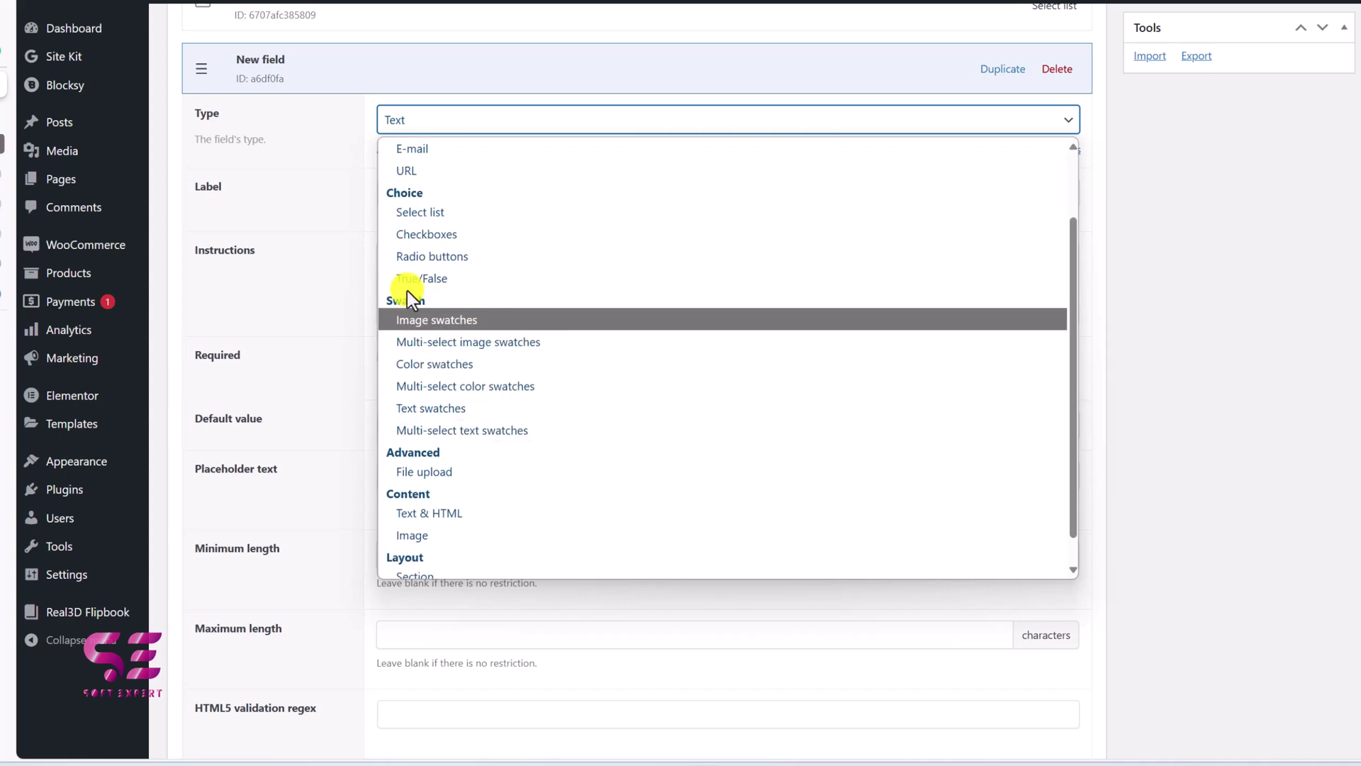
pyautogui.click(412, 314)
pyautogui.write('Image swat')
pyautogui.press('BackSpace')
pyautogui.hotkey('ctrl', 'a')
pyautogui.press('BackSpace')
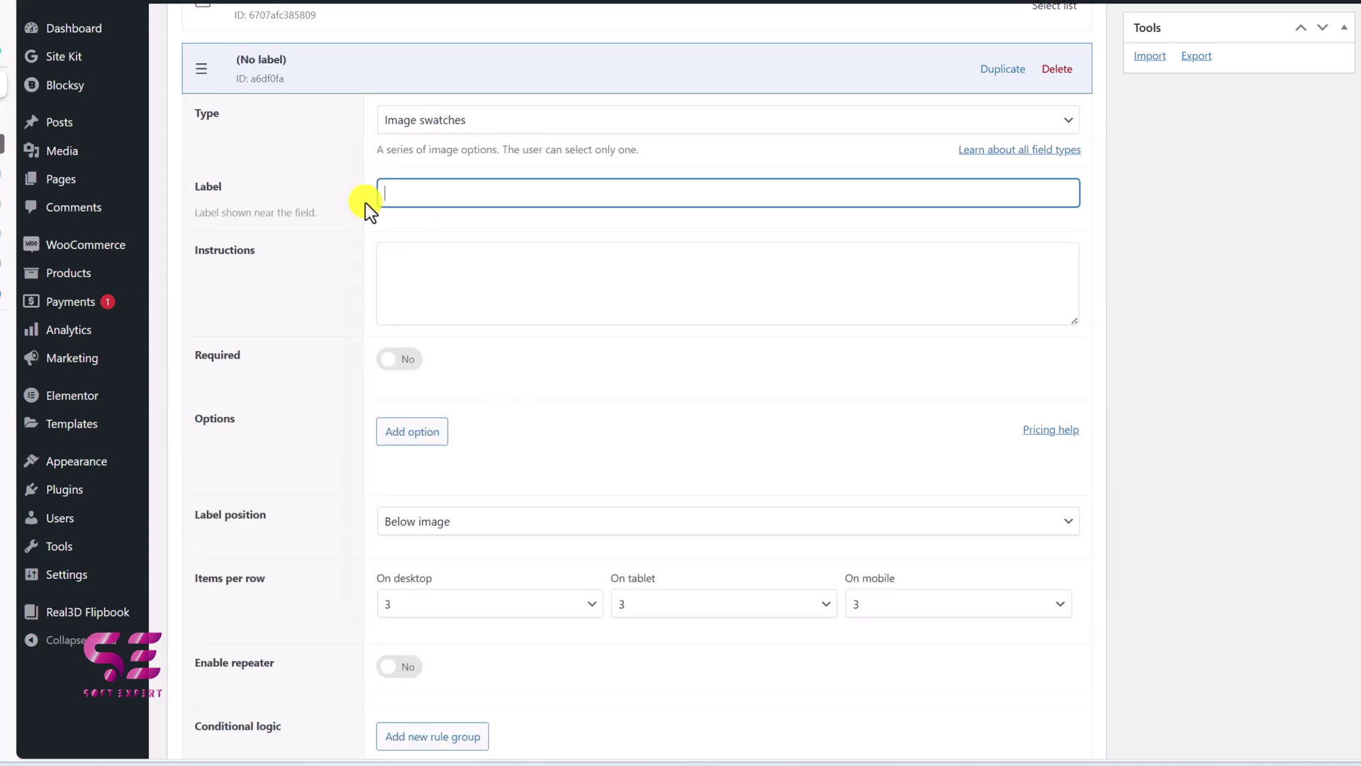
pyautogui.write('Type')
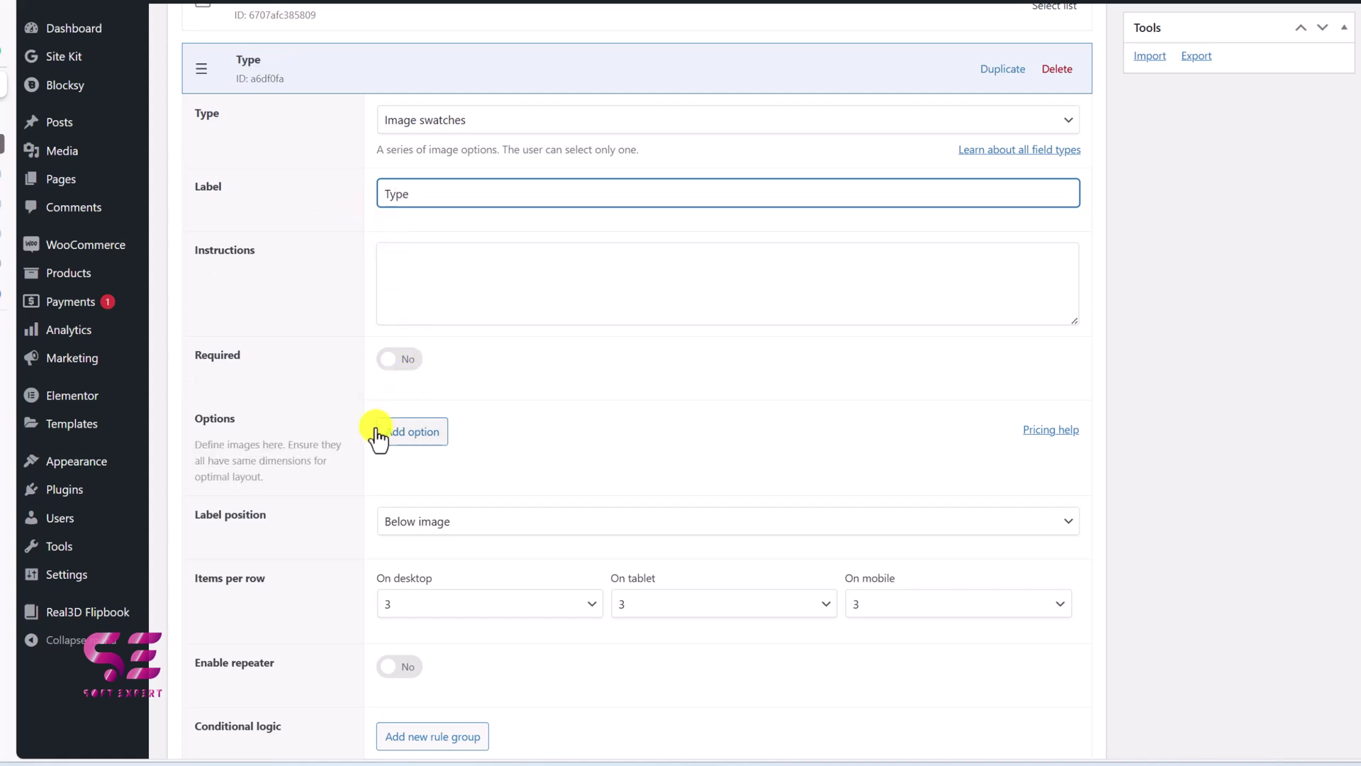
# - Add a first swatch option with the wall-shelf picture, priced at 50
pyautogui.click(414, 432)
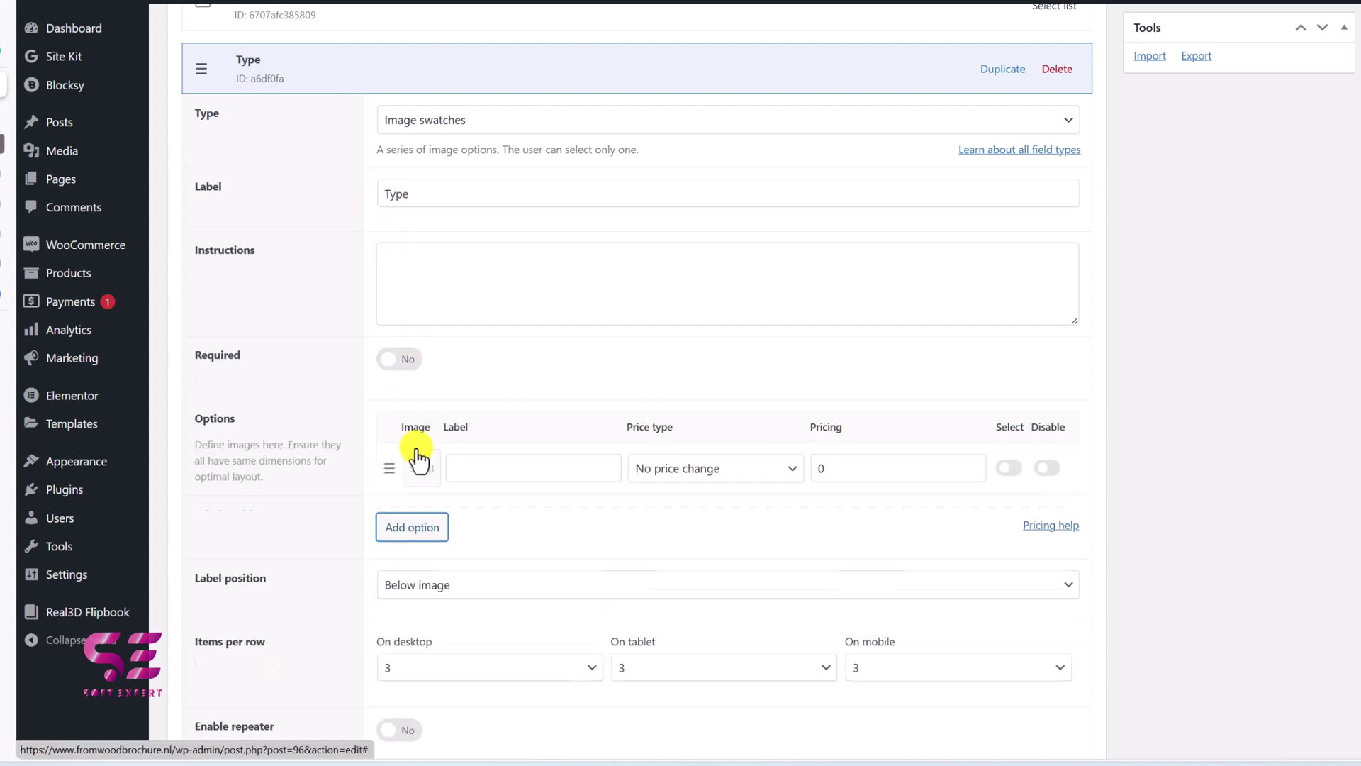
pyautogui.click(424, 470)
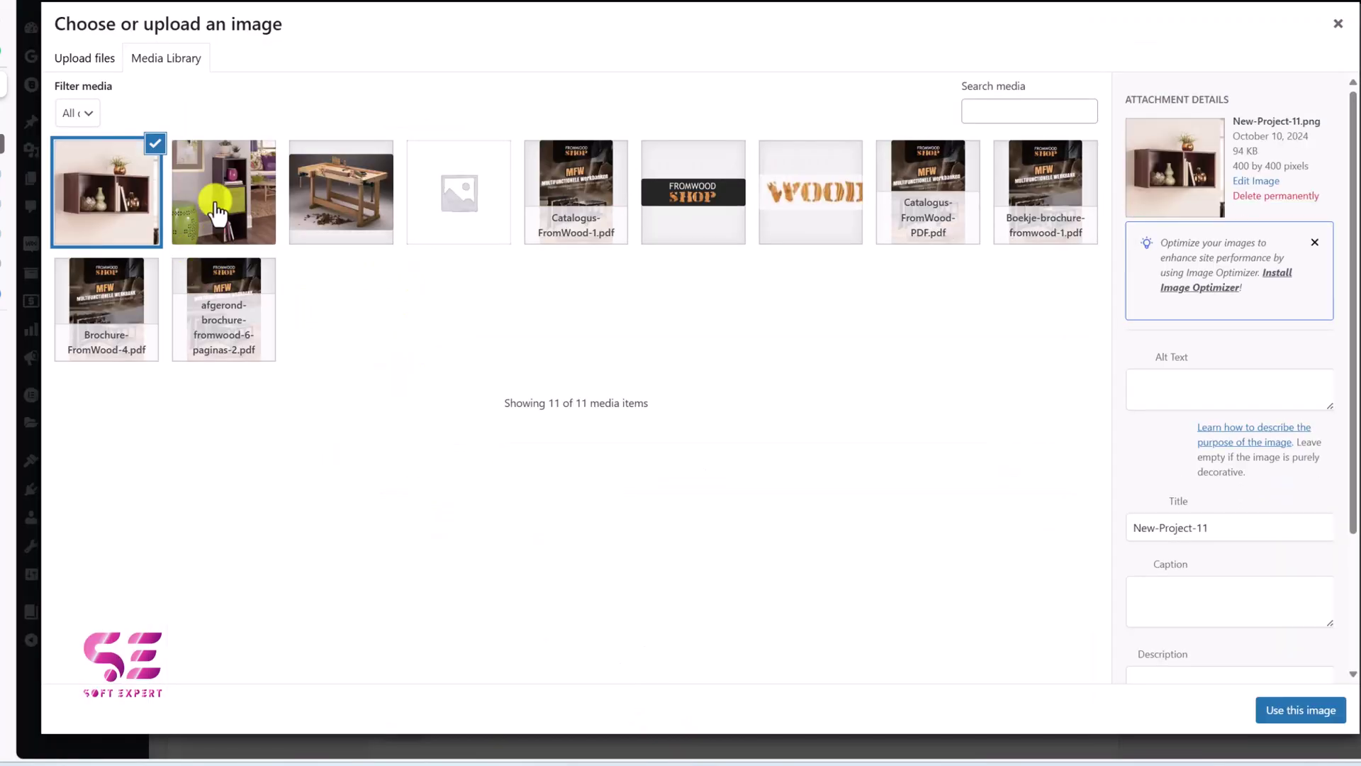
pyautogui.click(1329, 710)
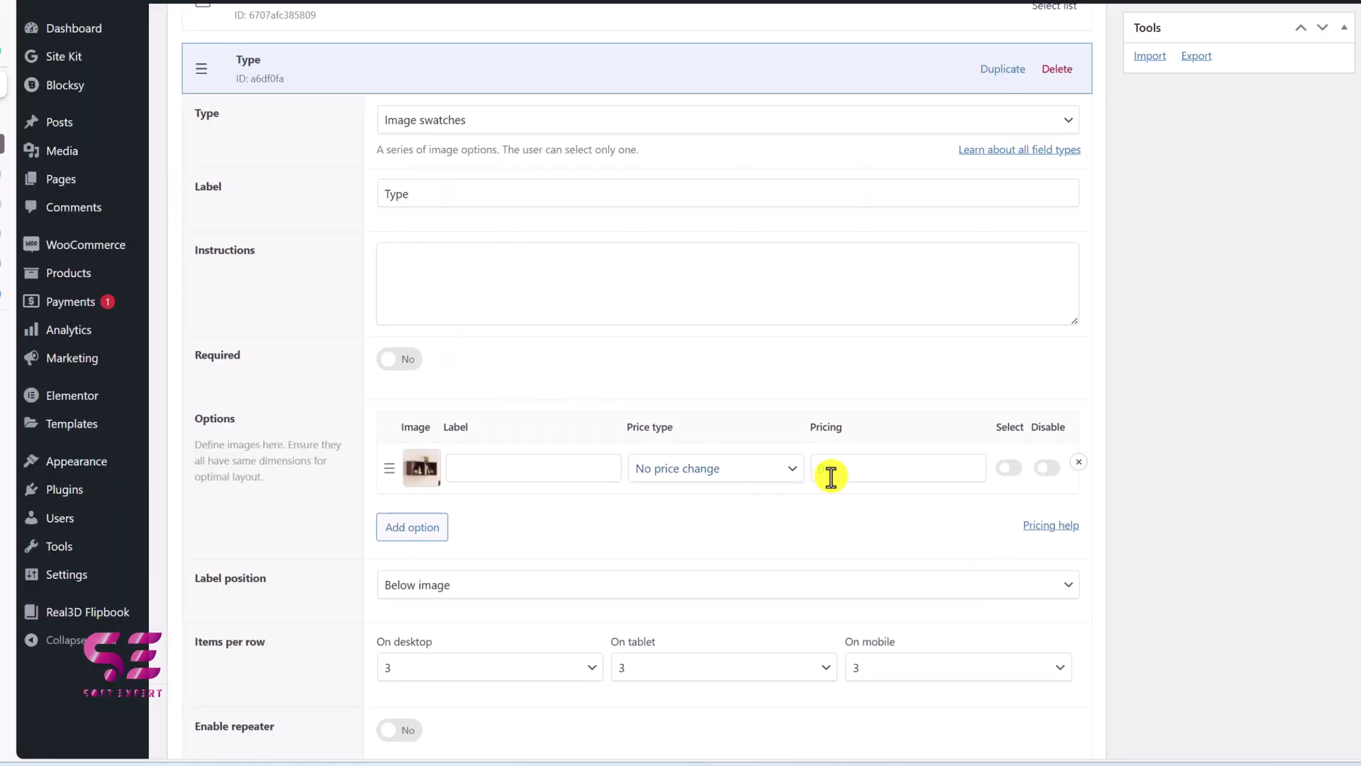
pyautogui.click(826, 468)
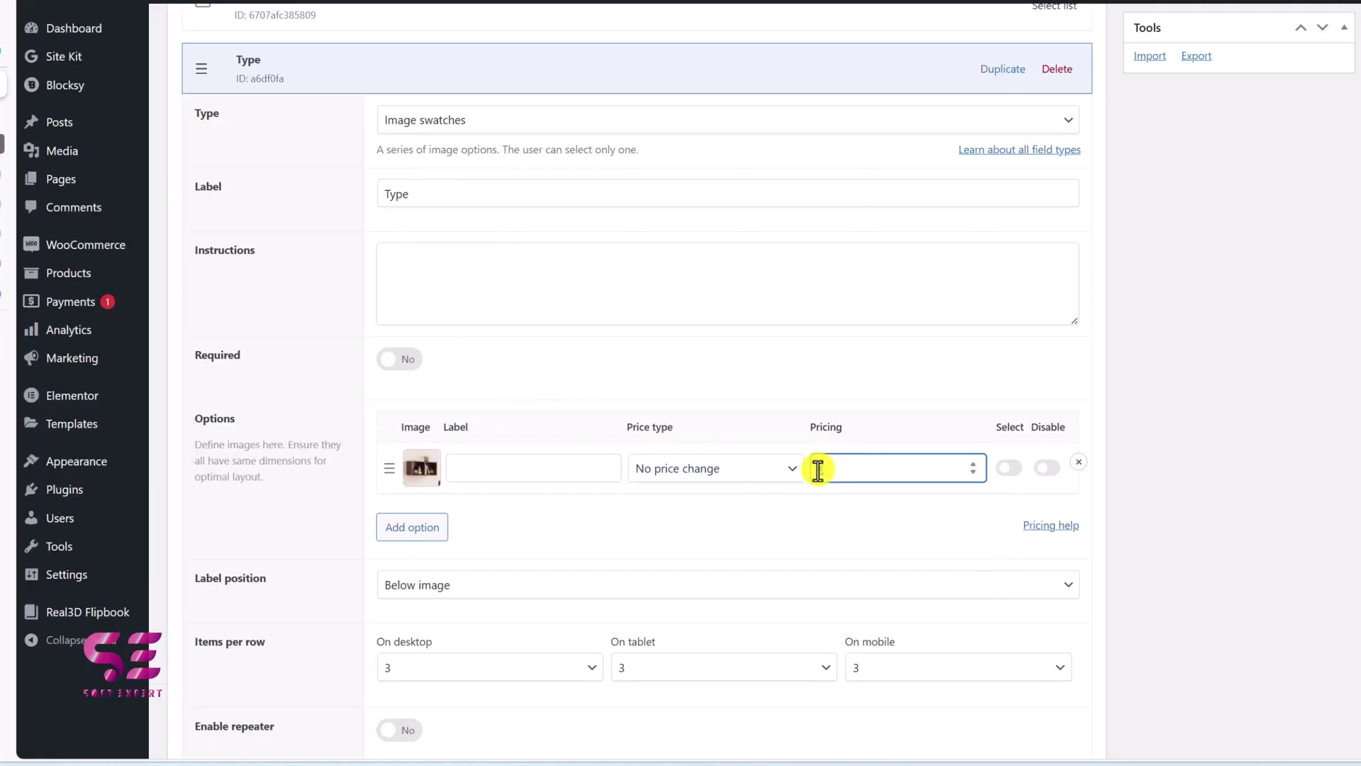
pyautogui.write('50')
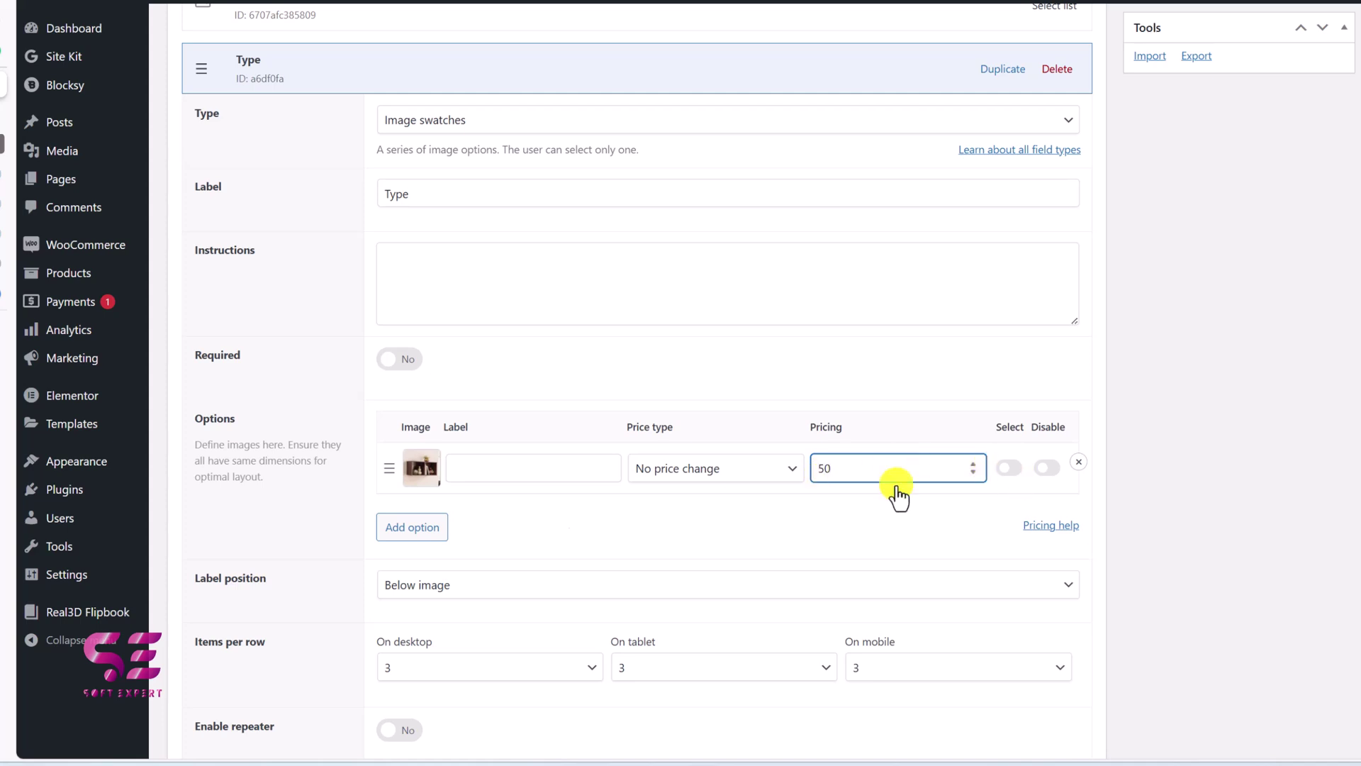
# - Add a second option with the cubicle picture and label the options 1 and 2
pyautogui.click(411, 537)
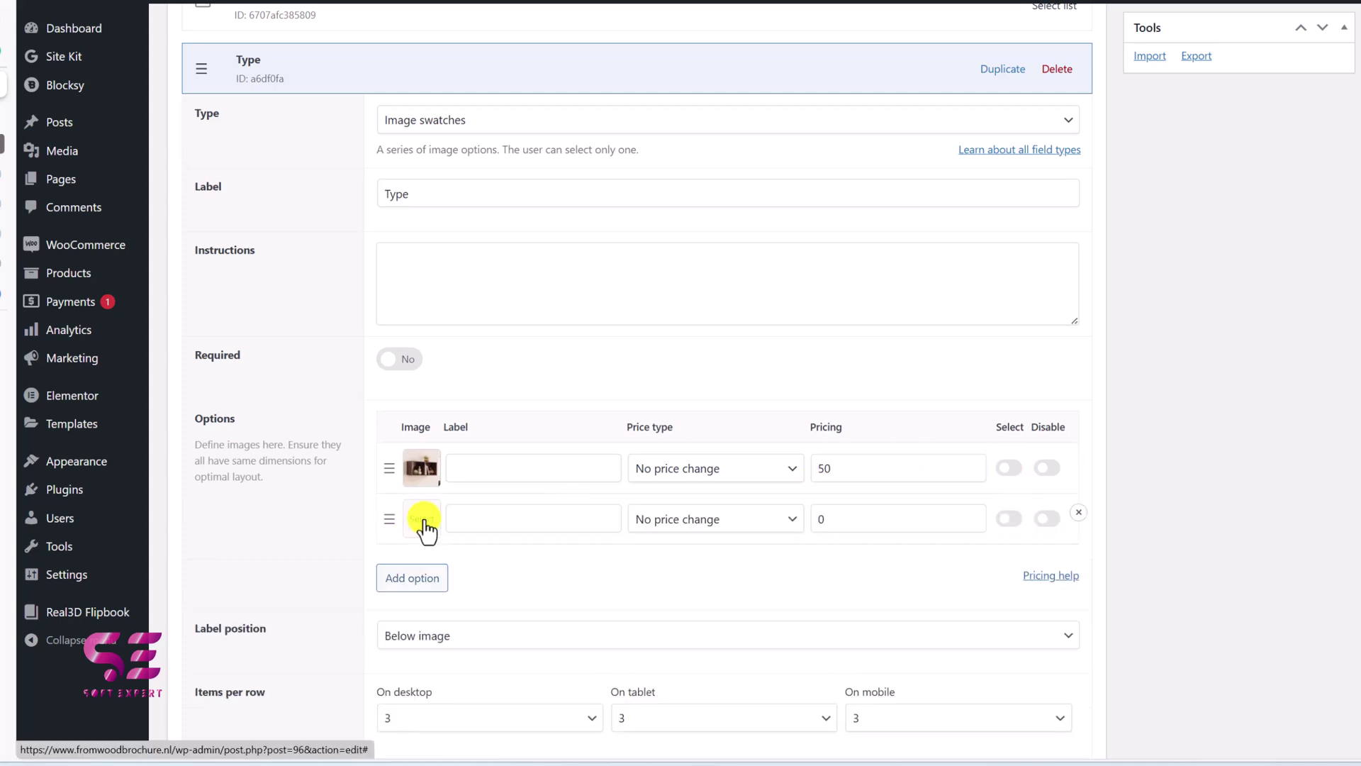
pyautogui.click(423, 523)
pyautogui.click(208, 216)
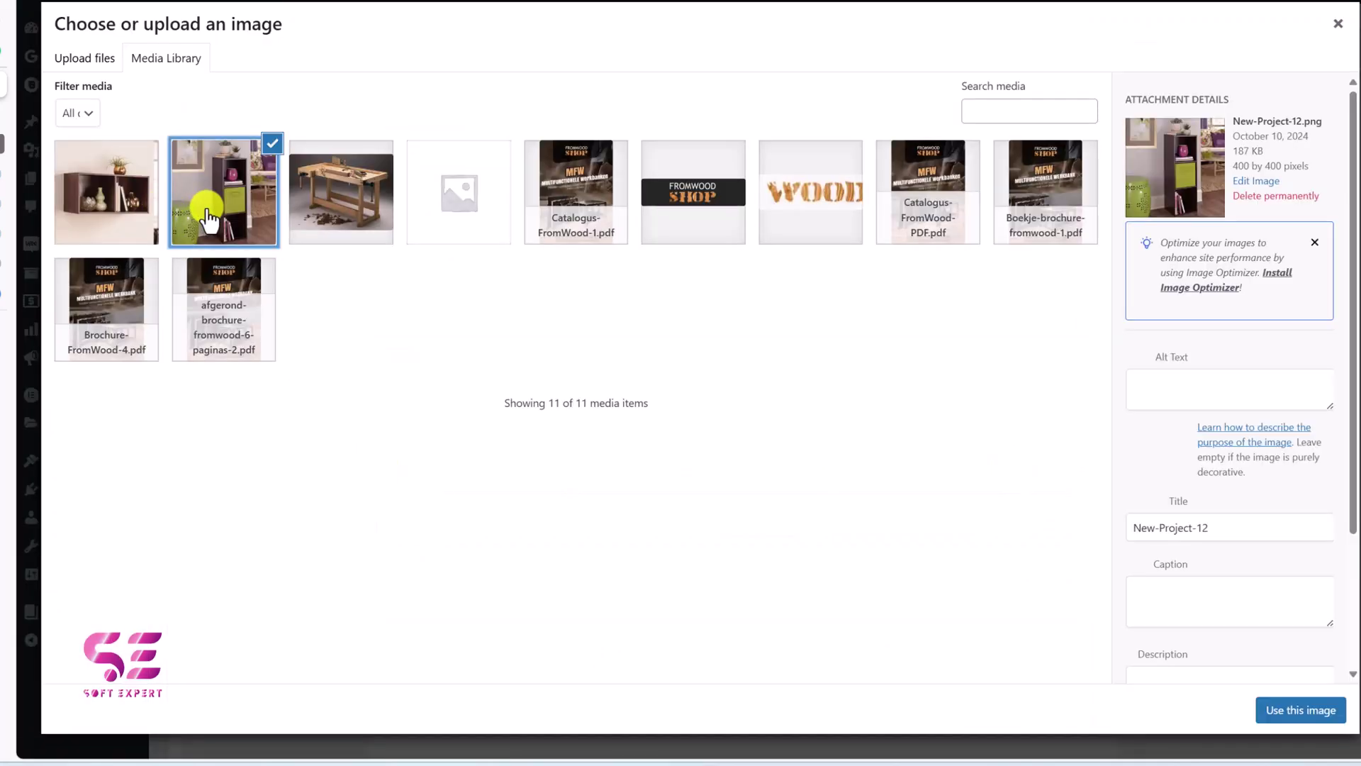
pyautogui.click(1301, 710)
pyautogui.click(496, 481)
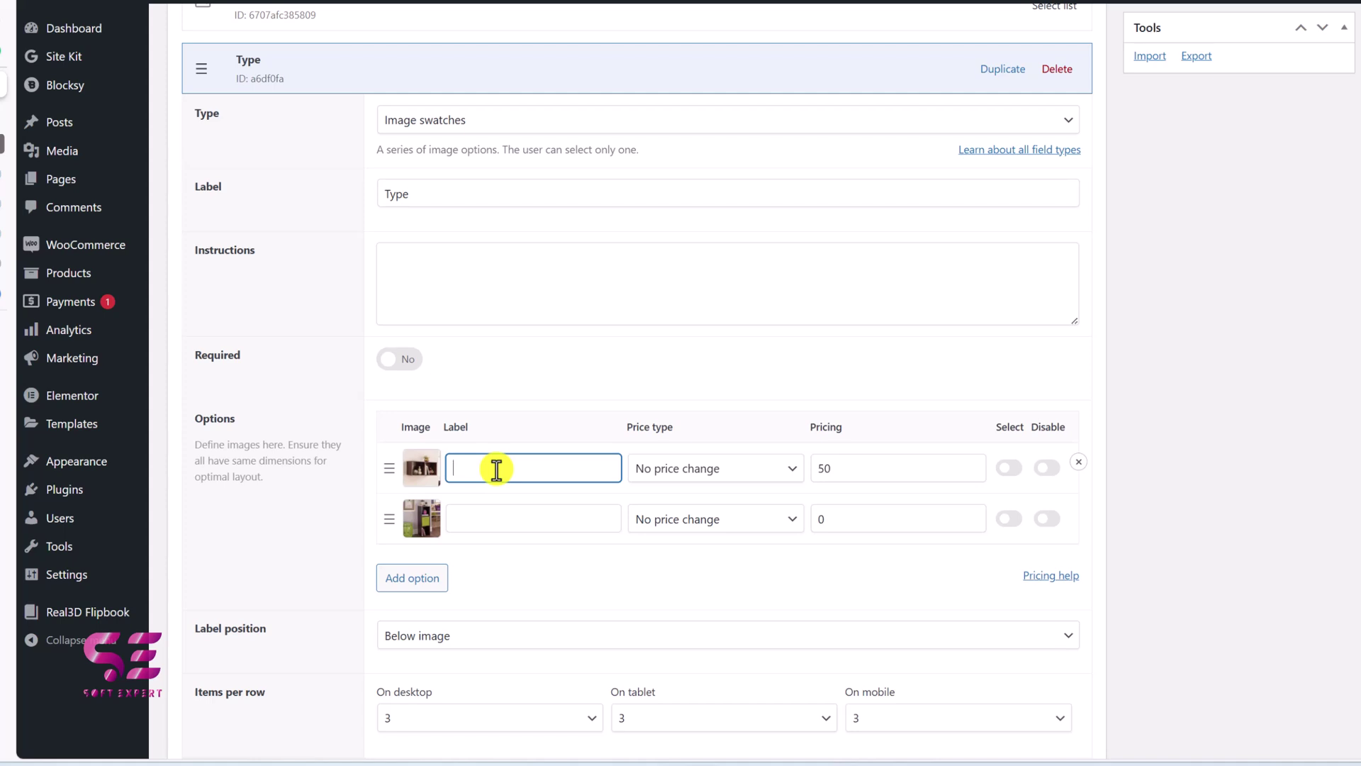
pyautogui.click(486, 526)
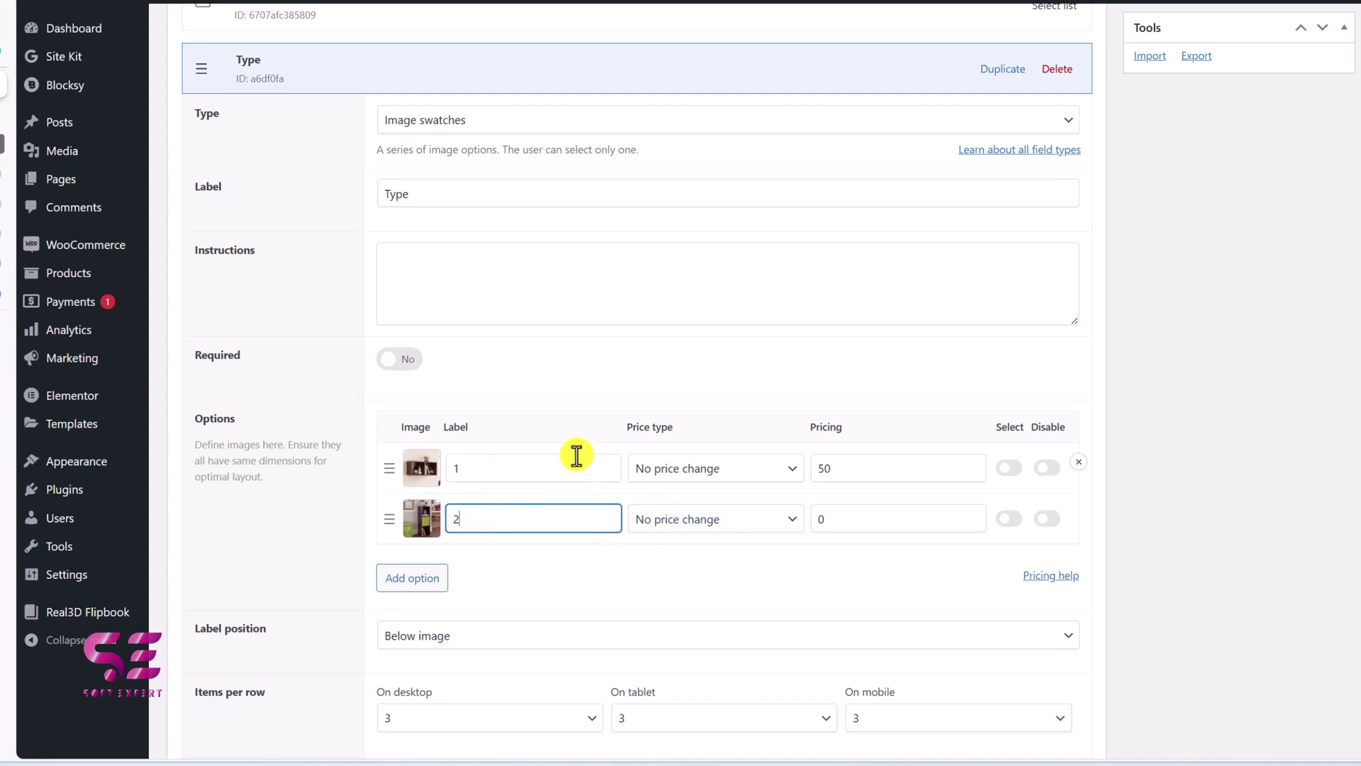
# - Keep 3 swatches per row on desktop and leave the repeater off
pyautogui.scroll(-8, 478, 557)
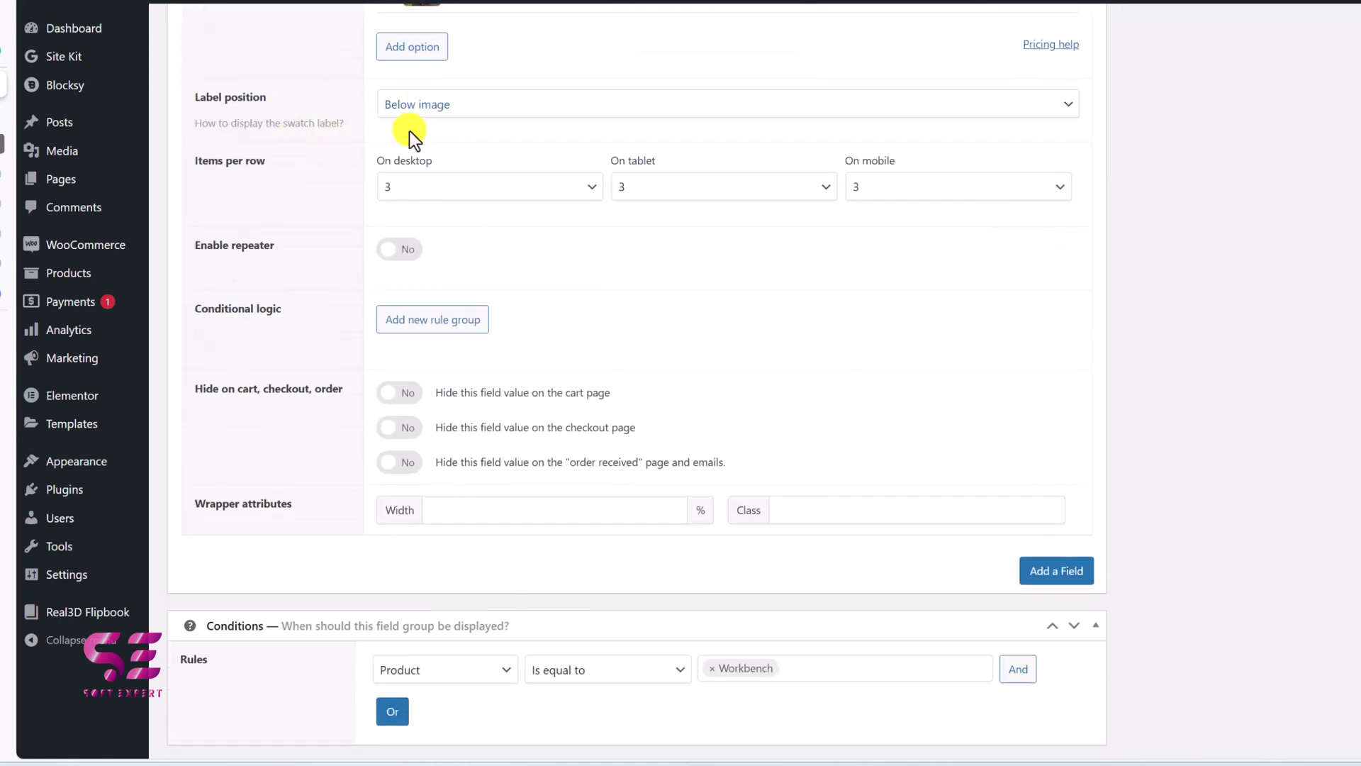
pyautogui.moveTo(295, 173)
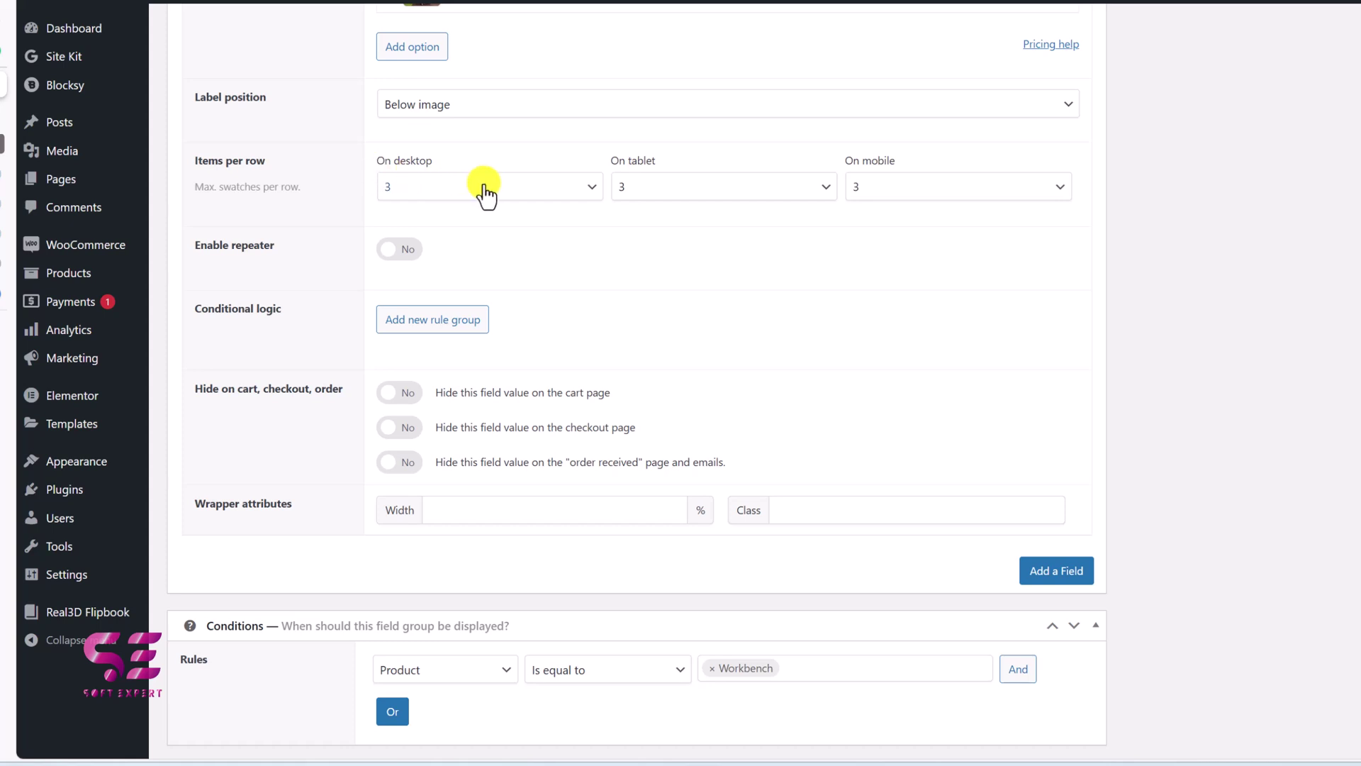
pyautogui.click(486, 195)
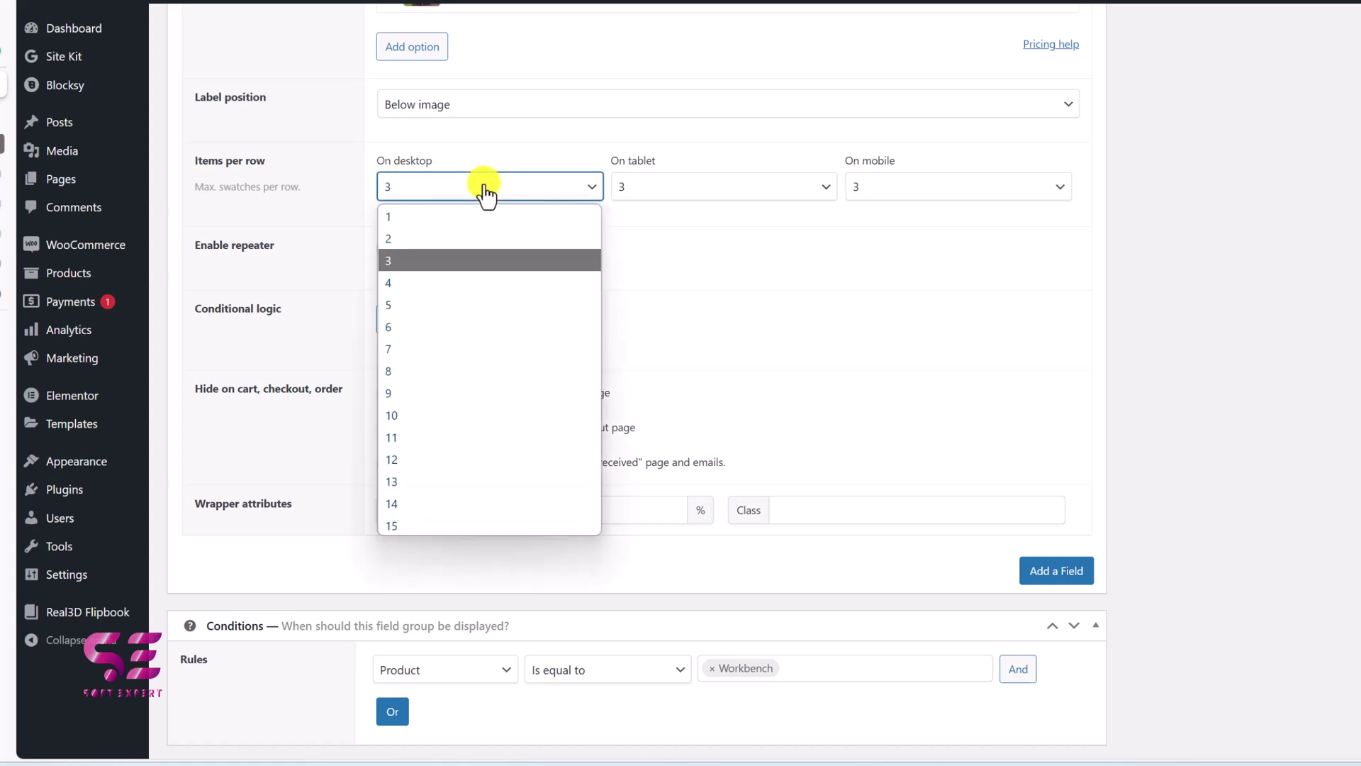
pyautogui.click(487, 191)
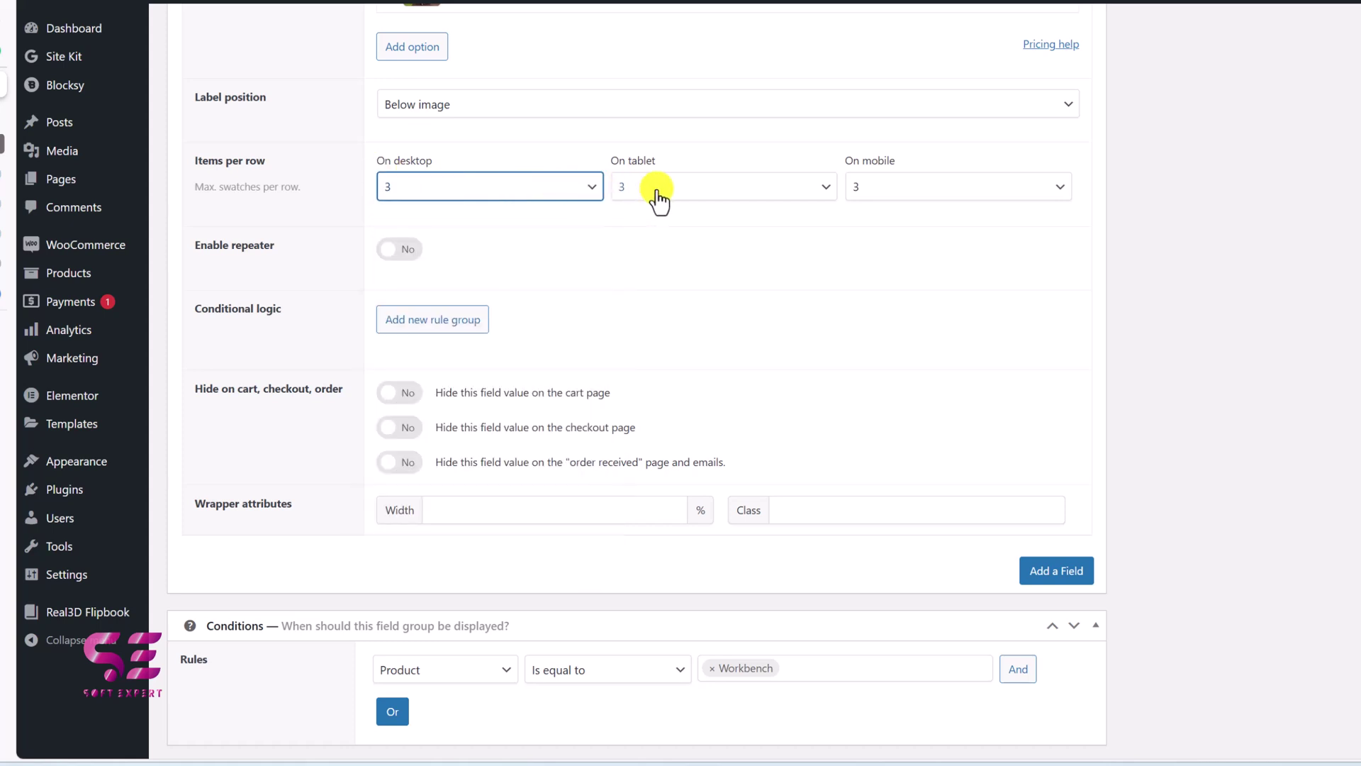
pyautogui.click(415, 255)
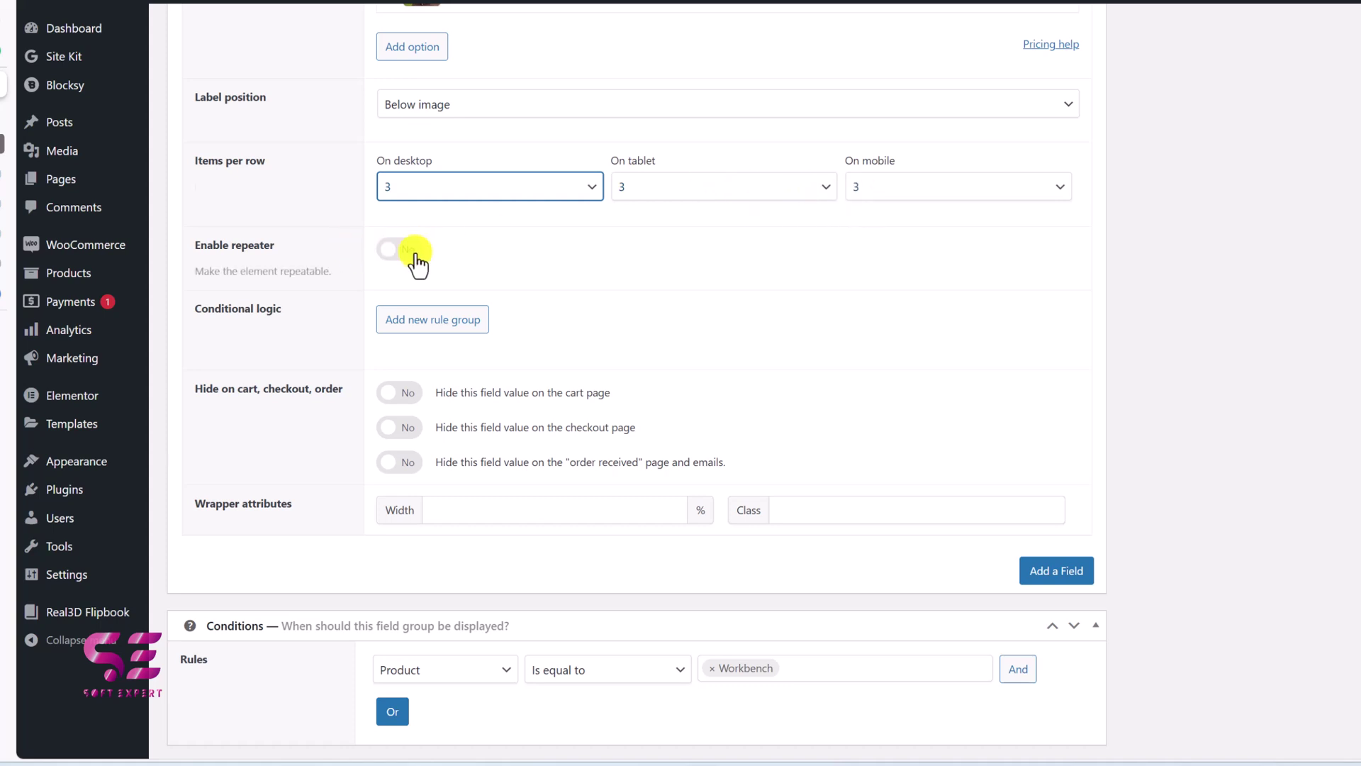
pyautogui.click(415, 254)
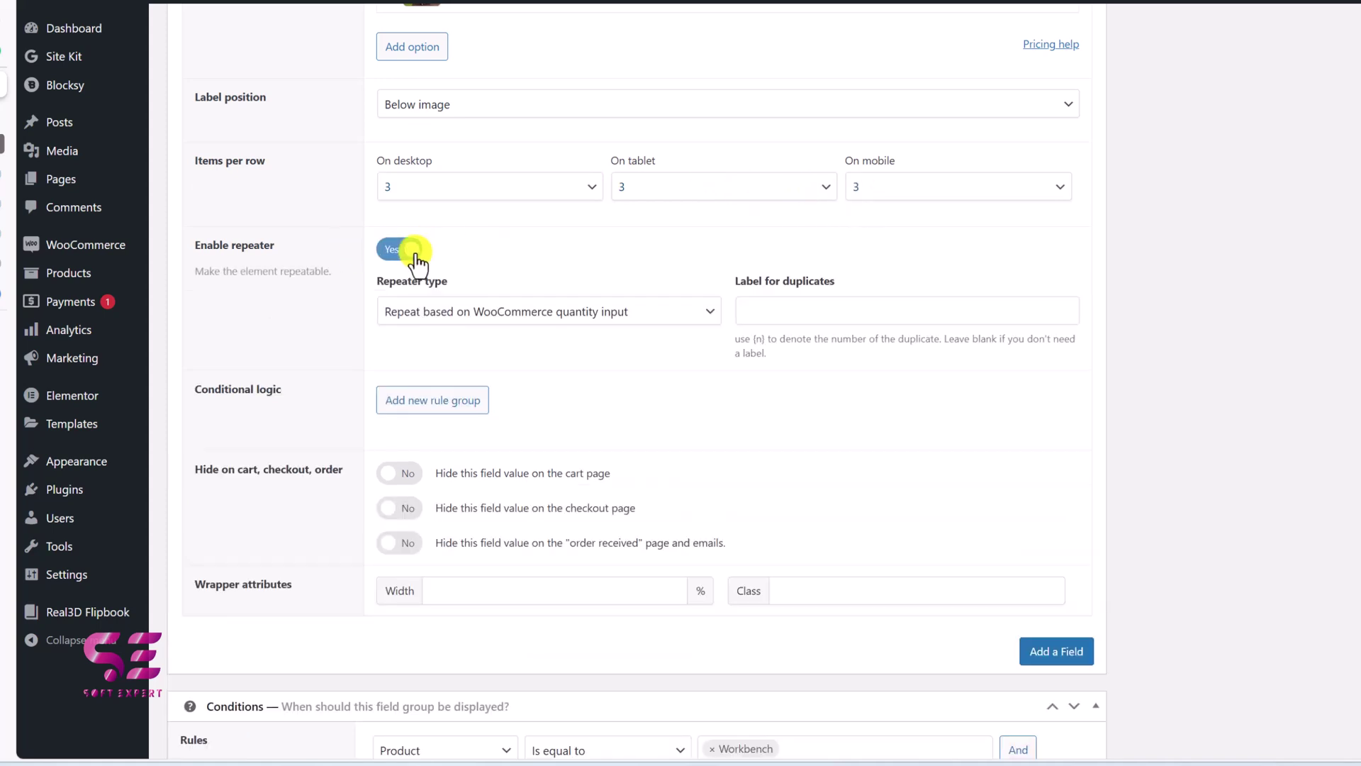
pyautogui.click(400, 249)
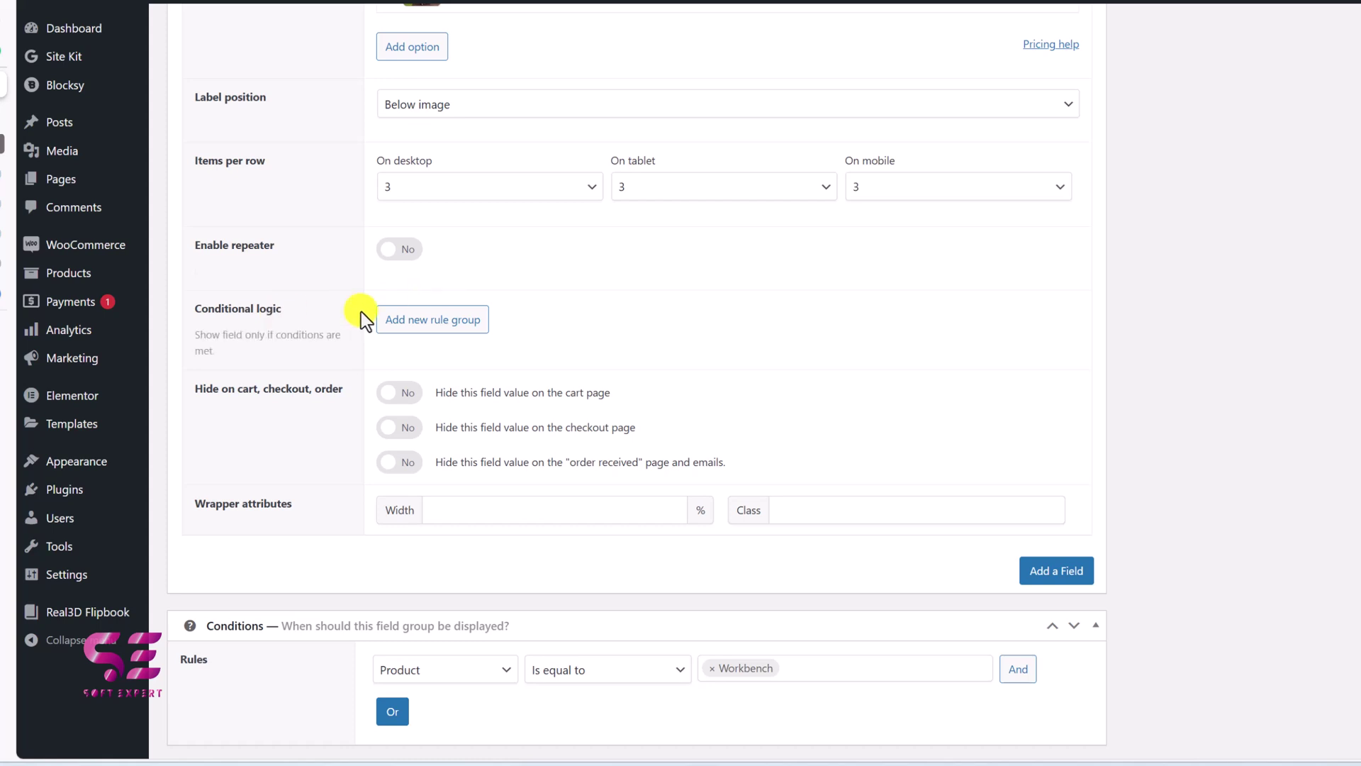
# - Add a conditional rule: show this field if Your Name value is empty
pyautogui.click(440, 320)
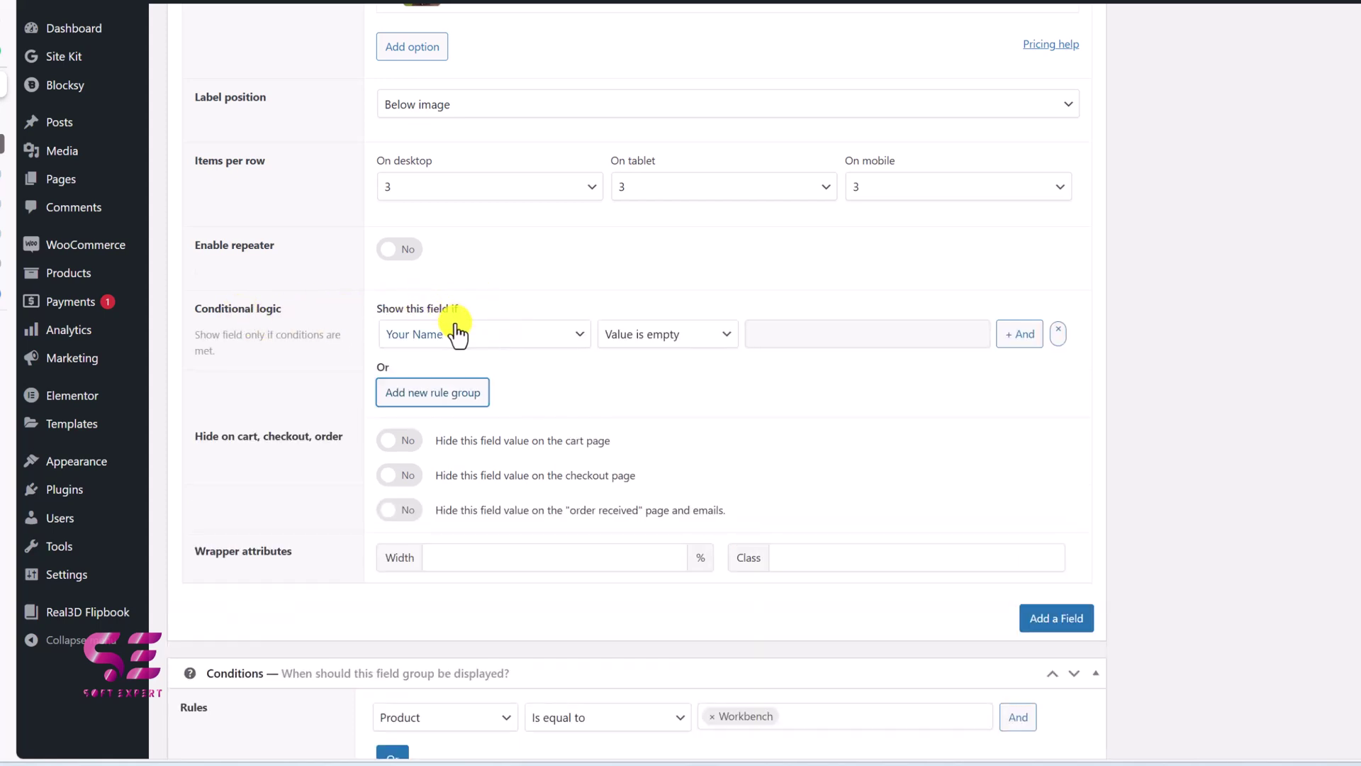
pyautogui.click(571, 374)
pyautogui.click(682, 339)
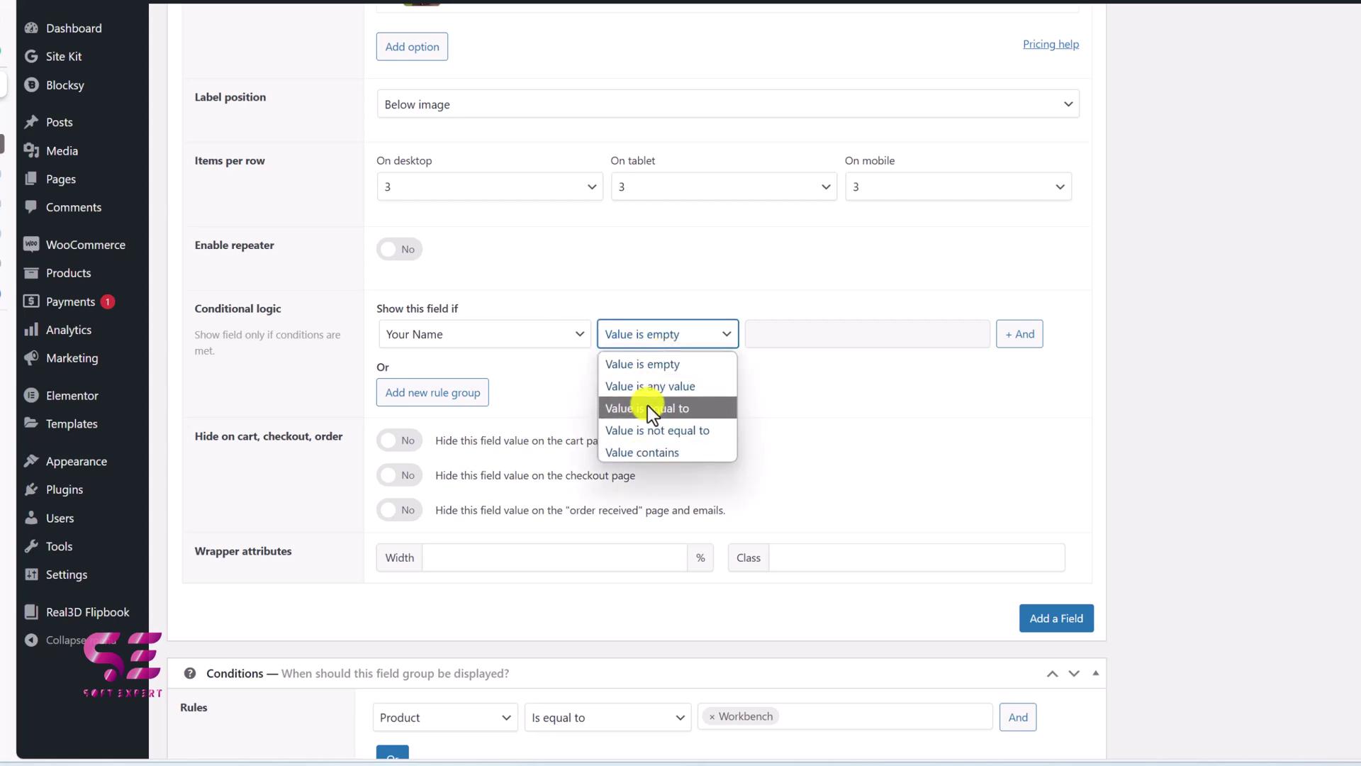
# - Add the custom pricing variable var_unnamed_1 with a standard value of 0
pyautogui.scroll(-2, 532, 389)
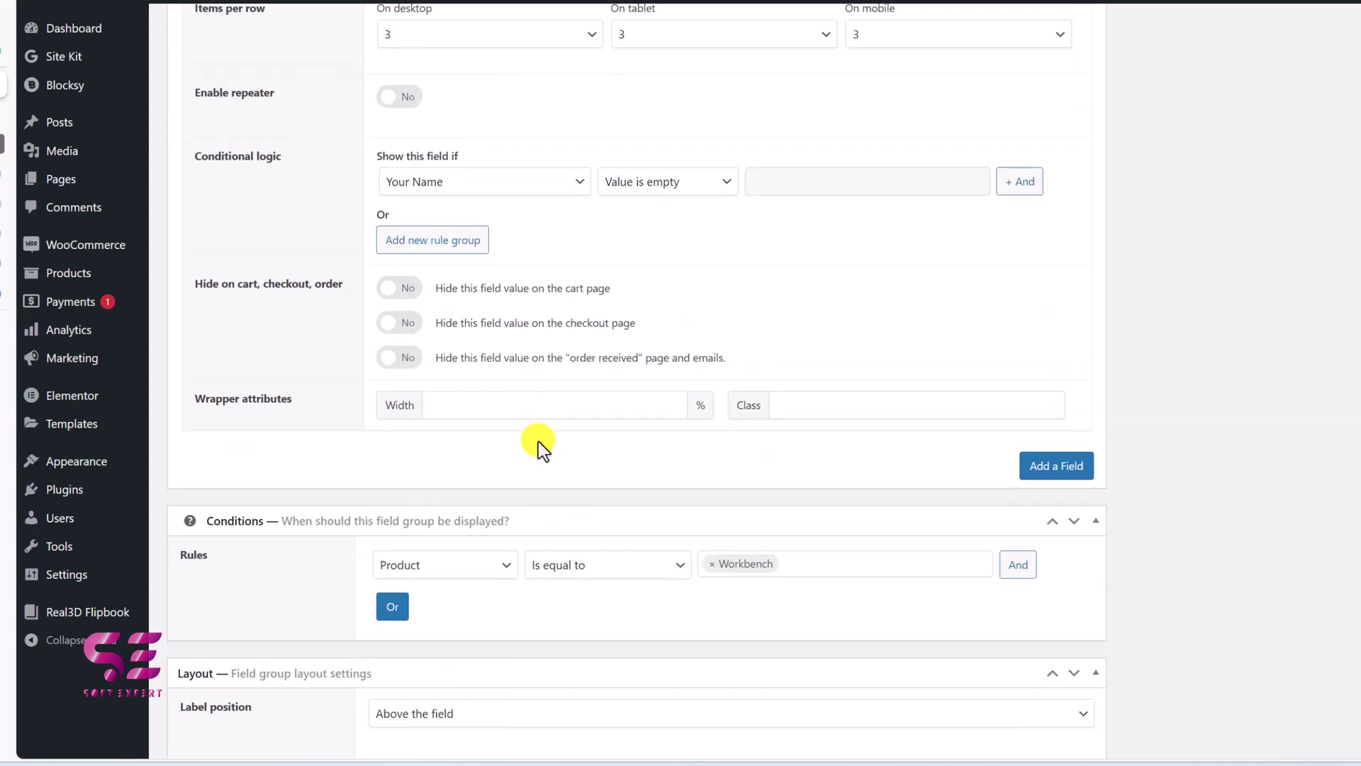
pyautogui.scroll(-6, 539, 441)
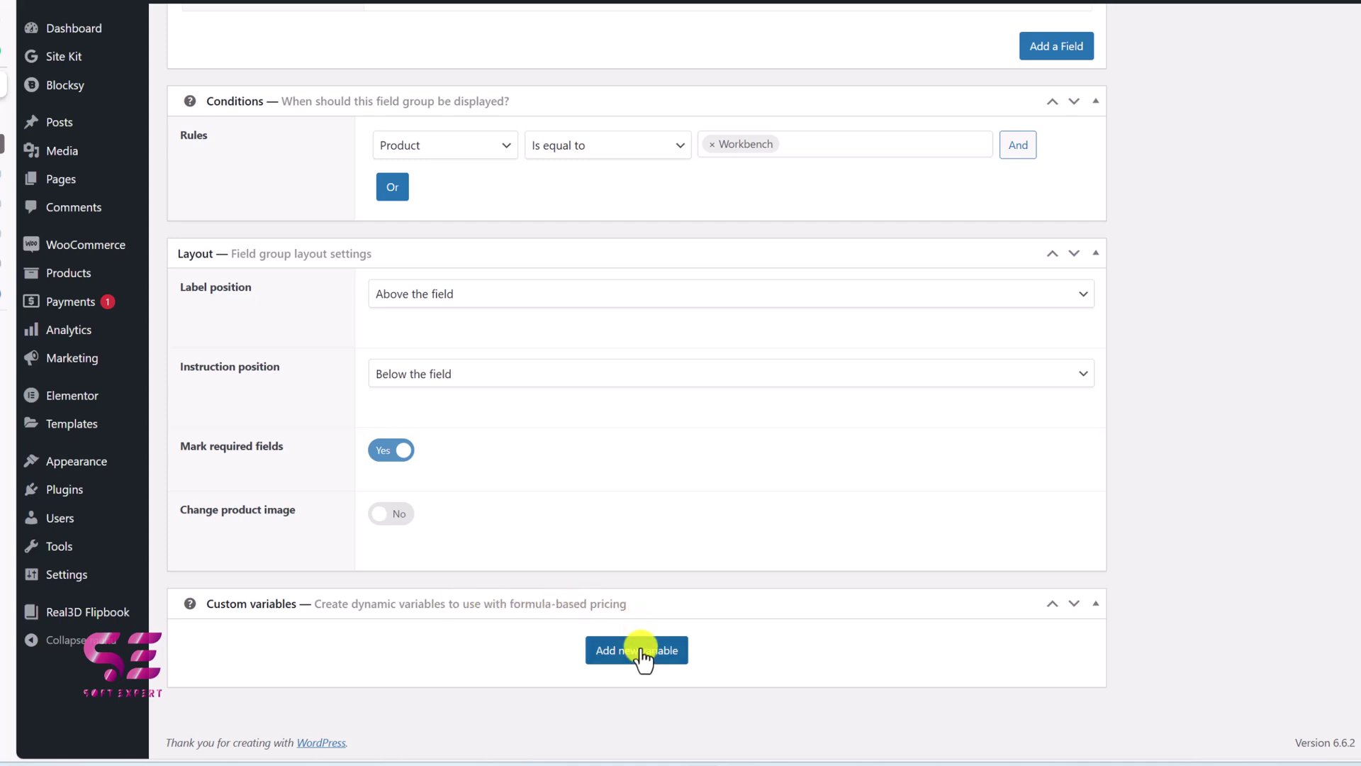
pyautogui.click(638, 652)
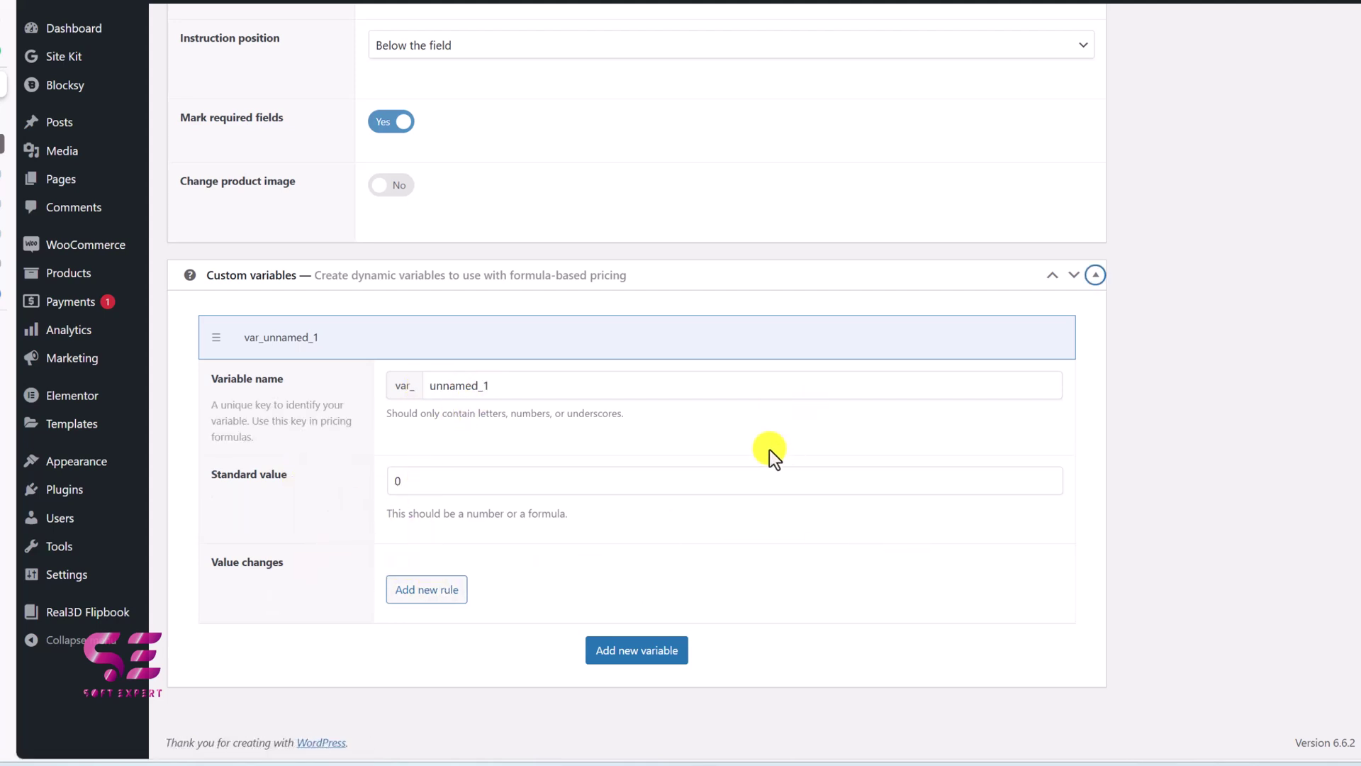
pyautogui.scroll(15, 1002, 364)
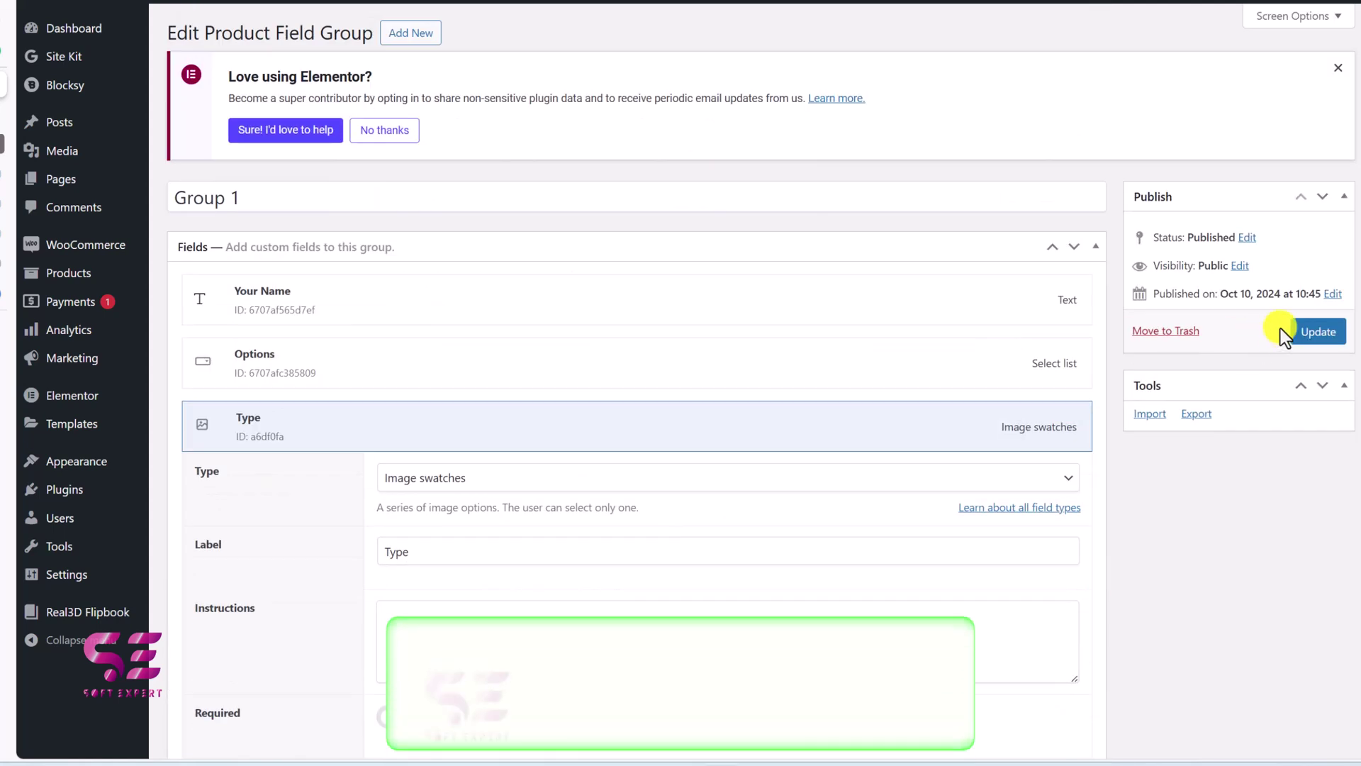
# - Save Group 1, reload the Workbench product page, and select the first Type swatch
pyautogui.click(1308, 331)
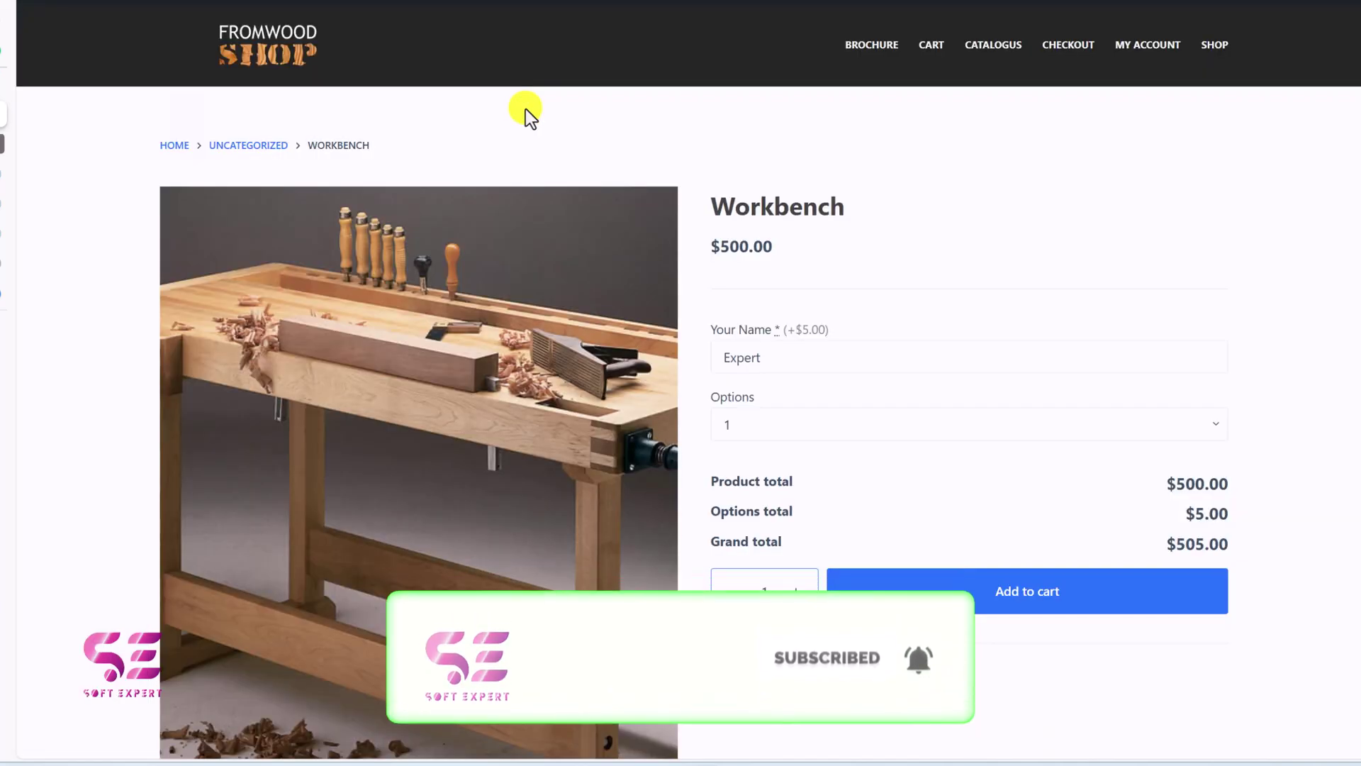
pyautogui.press('F5')
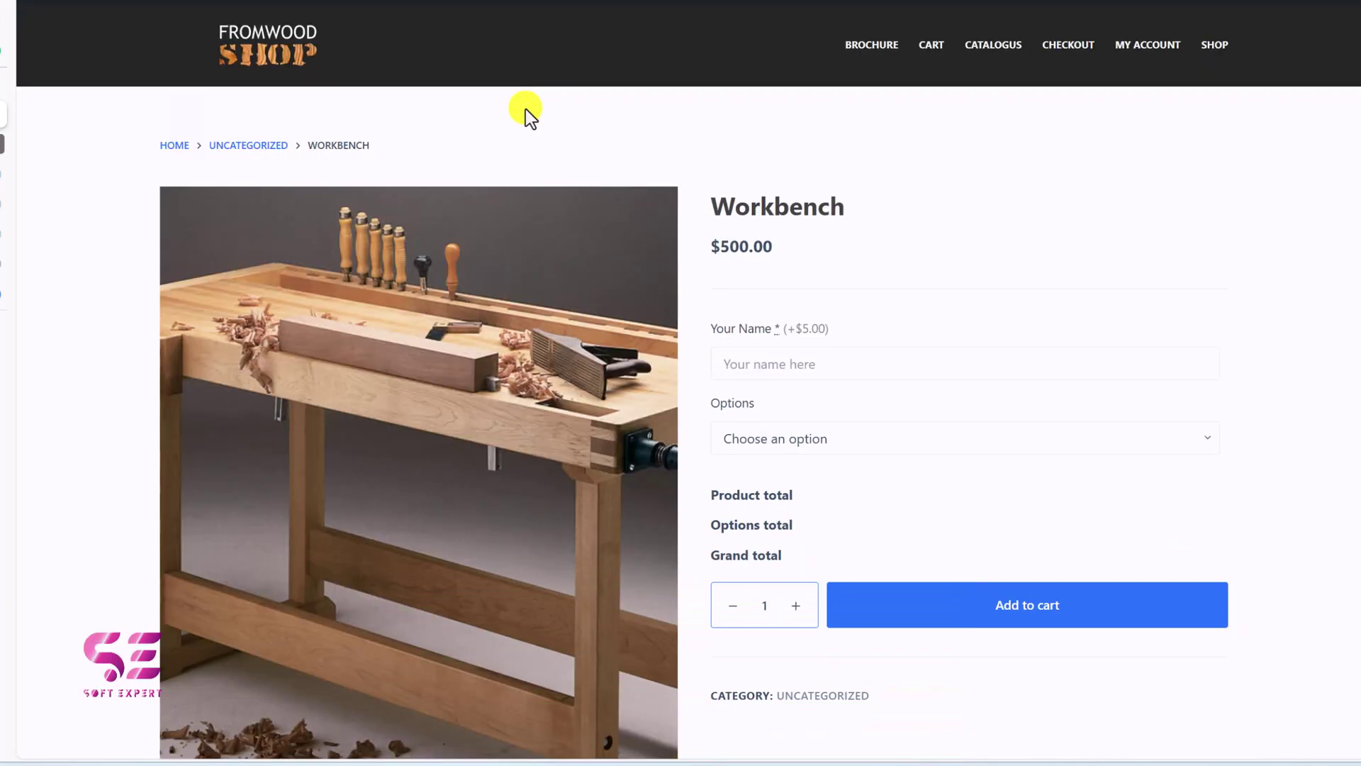
pyautogui.scroll(-1, 786, 295)
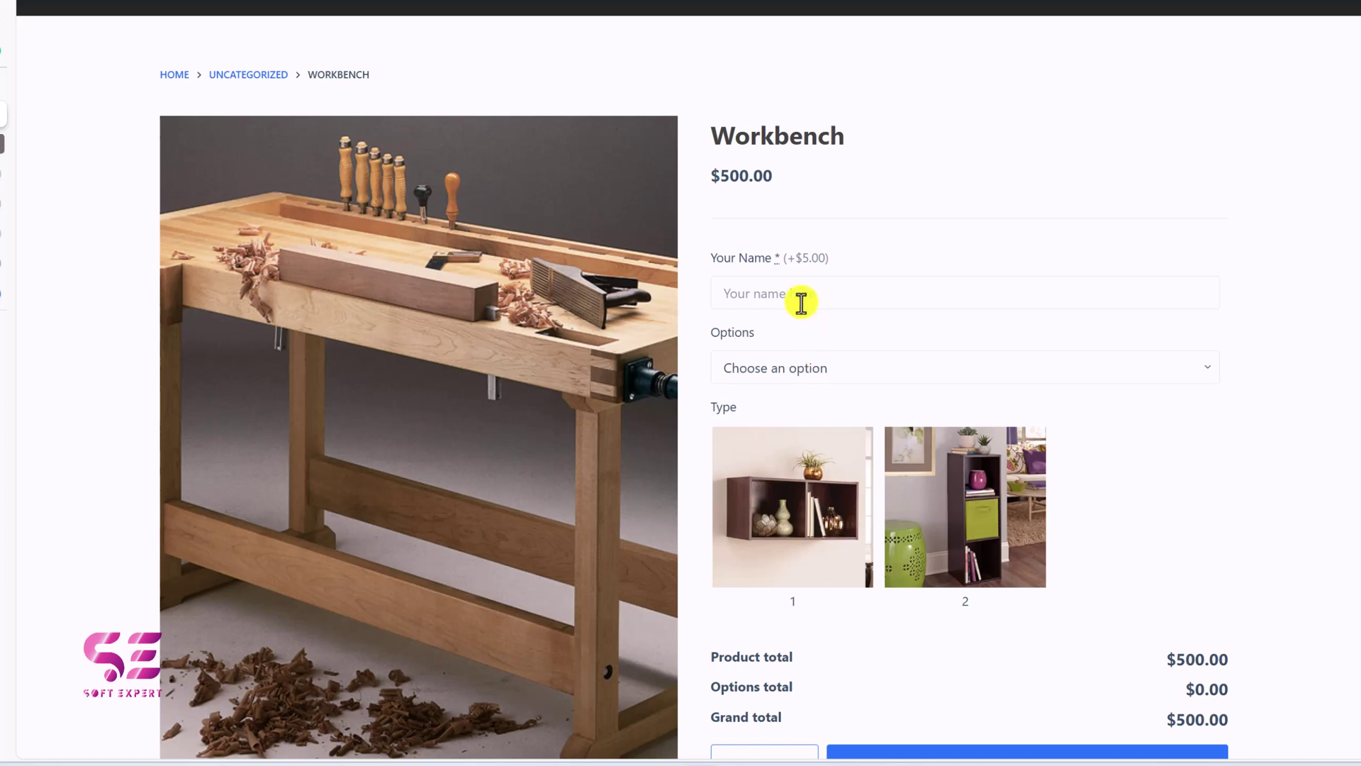
pyautogui.click(756, 488)
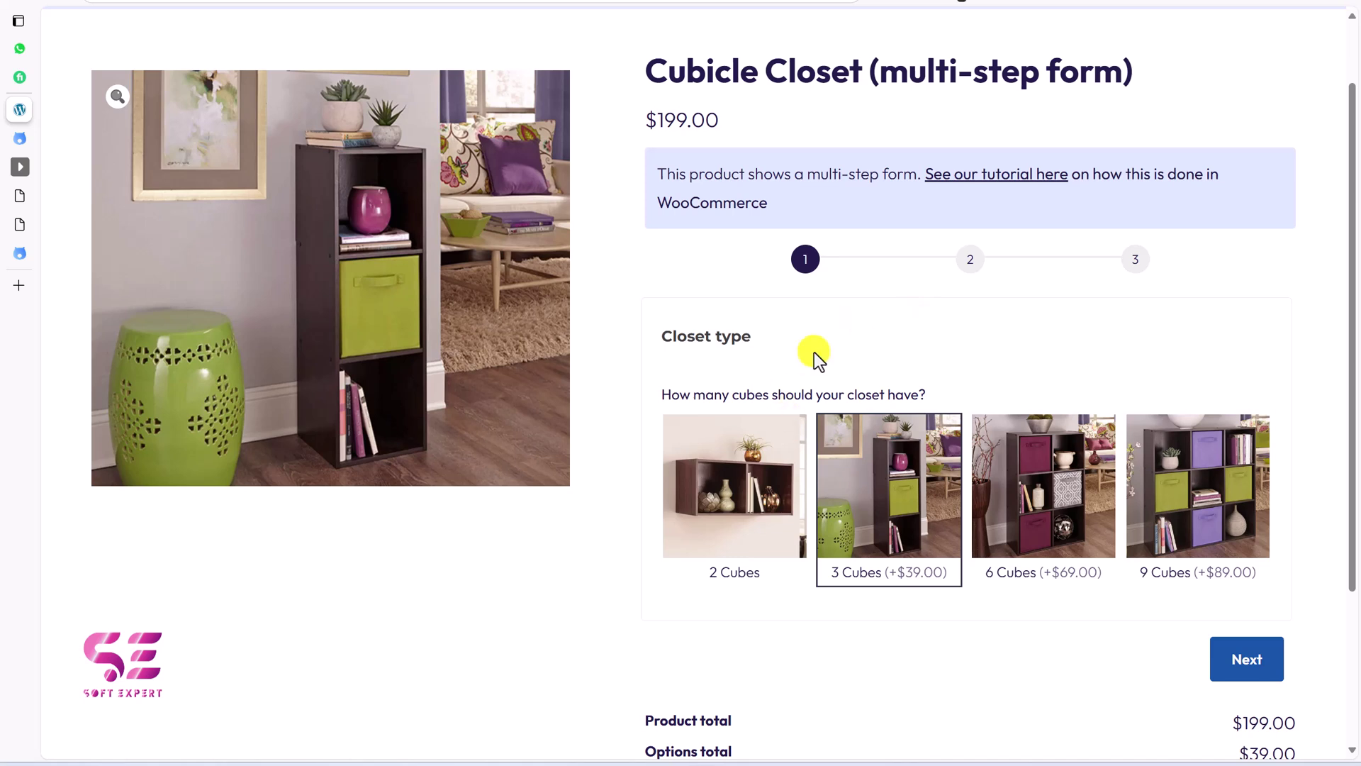
# - Choose 2 Cubes on the demo Cubicle Closet form and advance to step 2
pyautogui.click(756, 451)
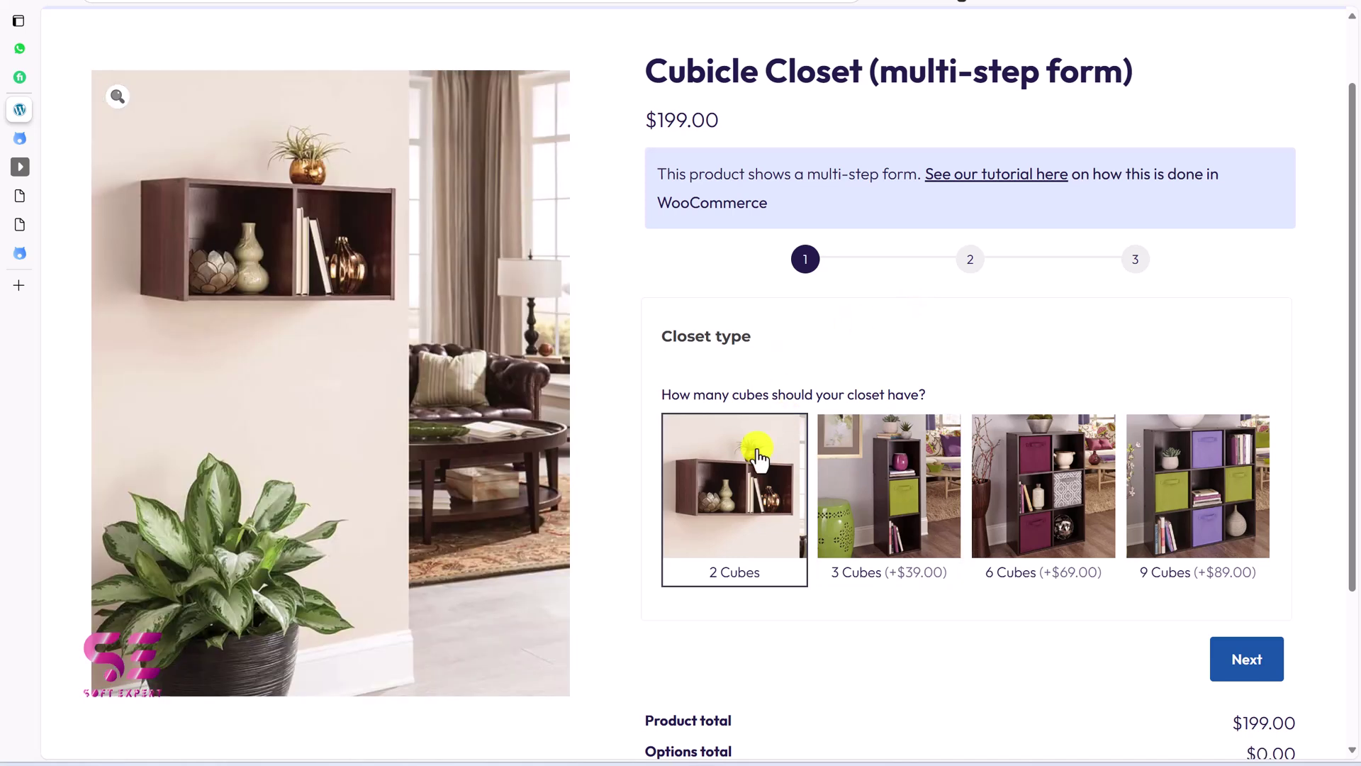
pyautogui.click(1244, 655)
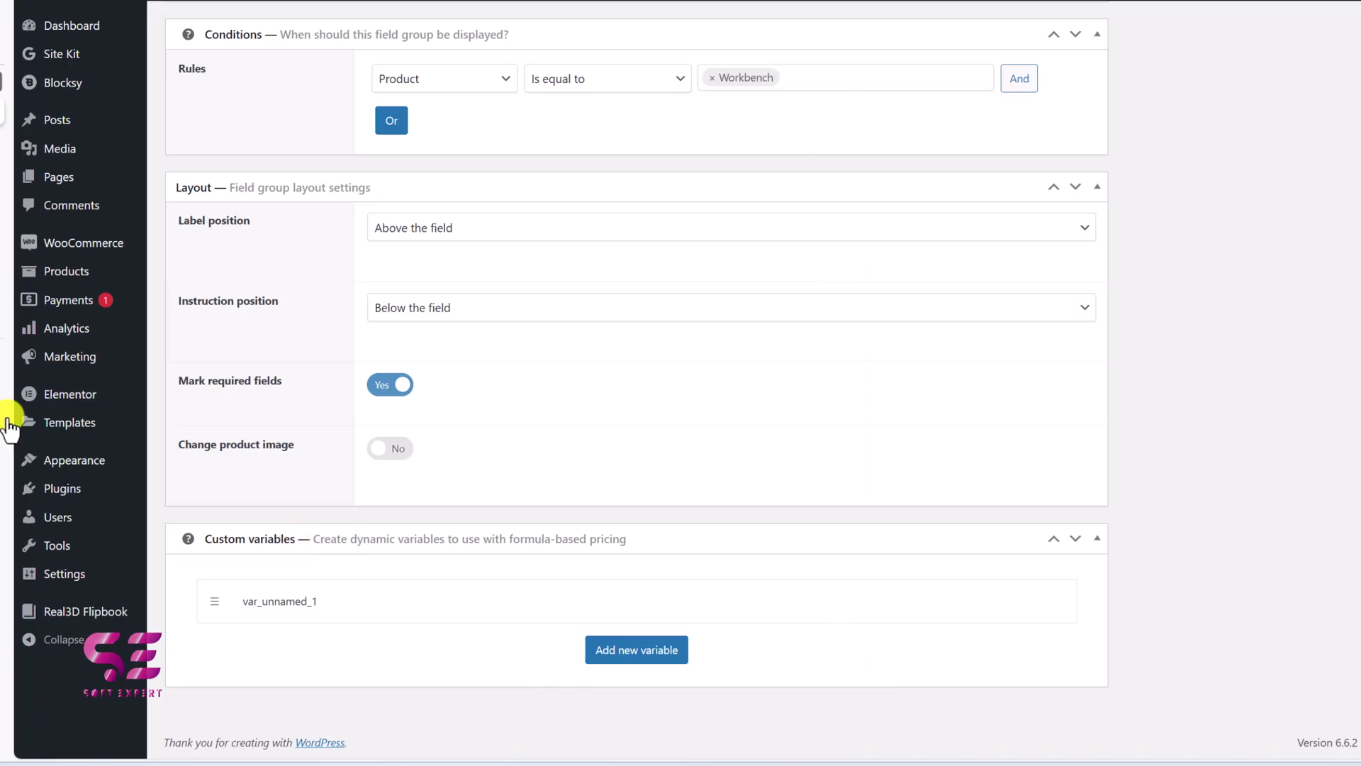
# - Switch to the Advanced Product Fields plugin tab
pyautogui.click(5, 261)
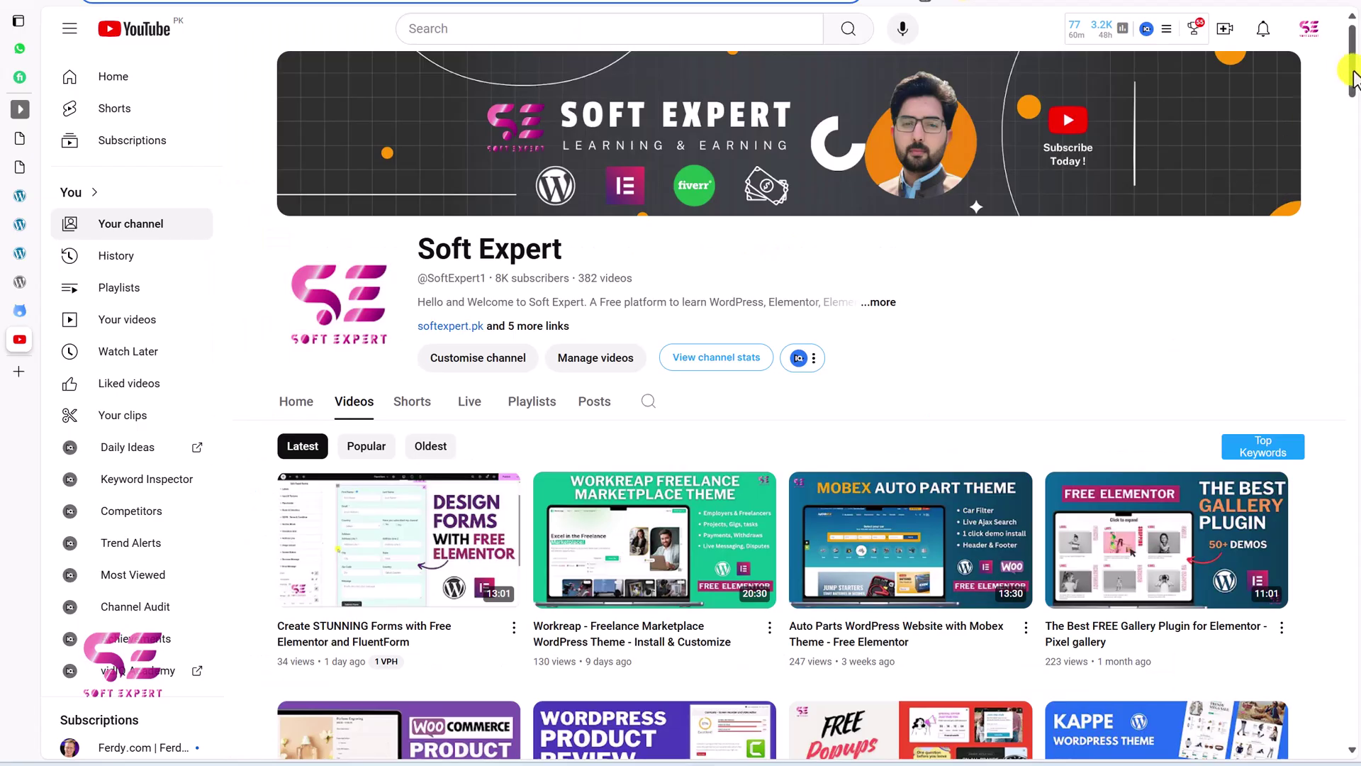
pyautogui.scroll(-2, 1354, 92)
pyautogui.moveTo(1355, 92); pyautogui.dragTo(1354, 359)
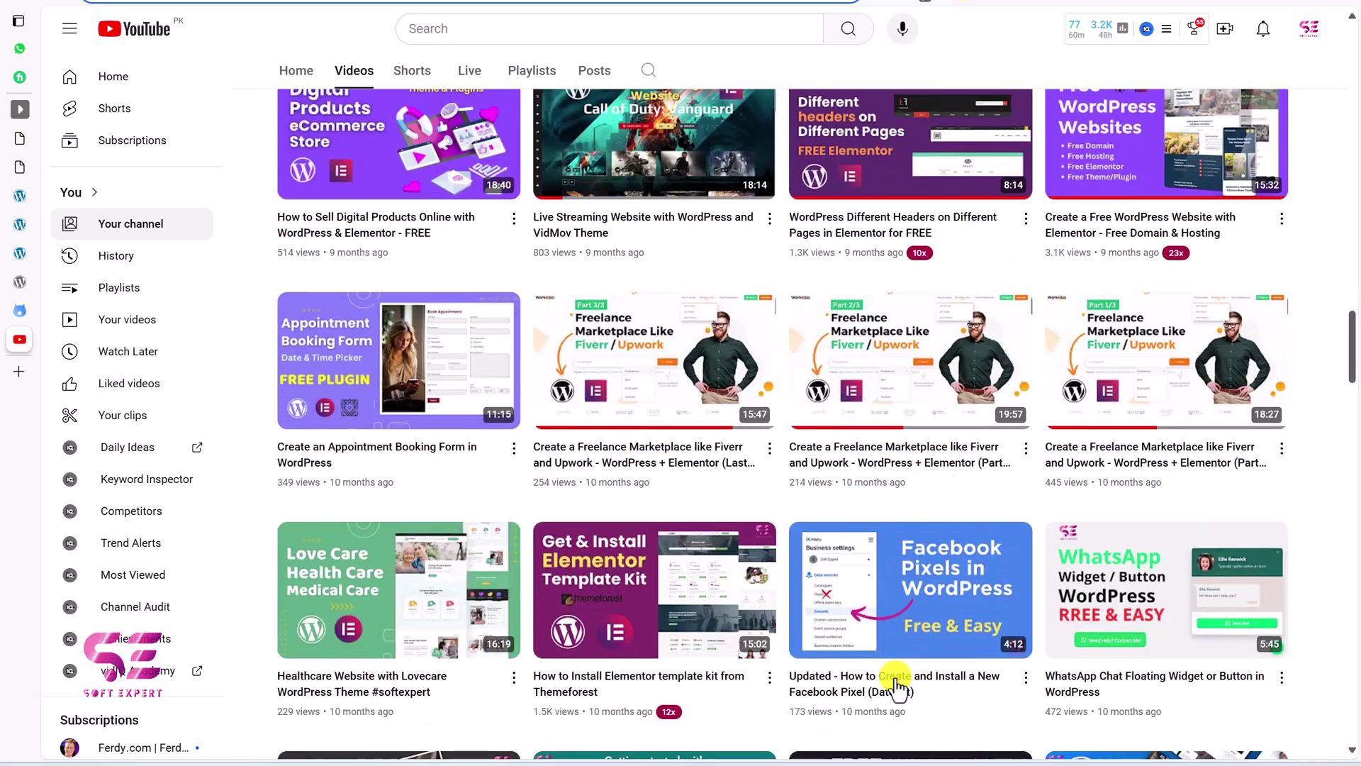